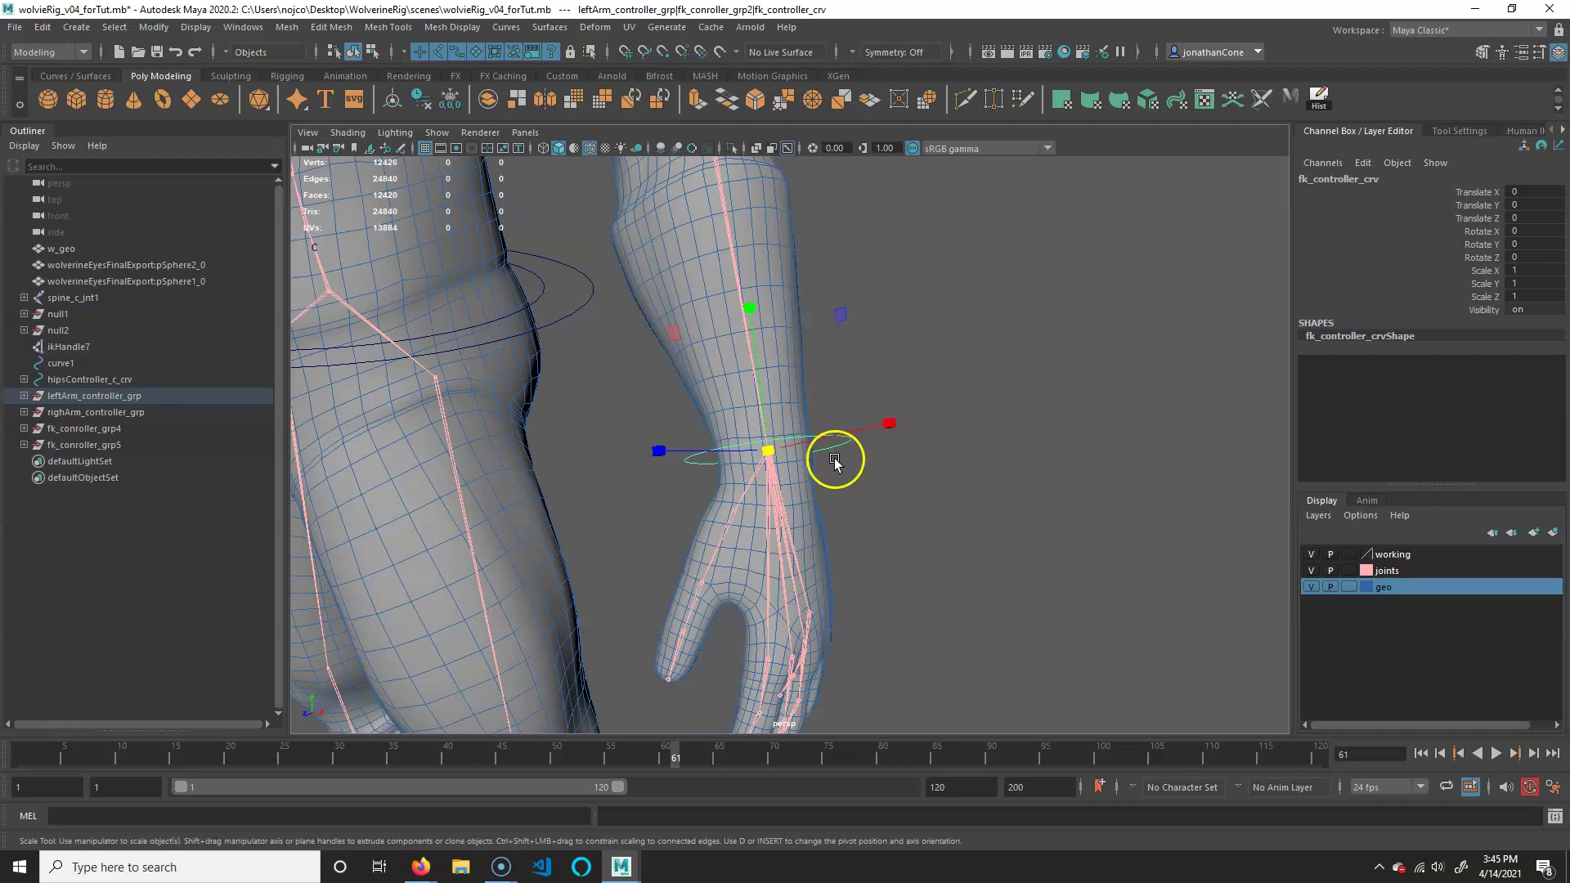
Open the Parent constraint options with the left wrist controller and the wrist joint arm_l_jnt3 selected in that order
{"action": "key", "text": "e"}
{"action": "key", "text": "r"}
{"action": "key", "text": "q"}
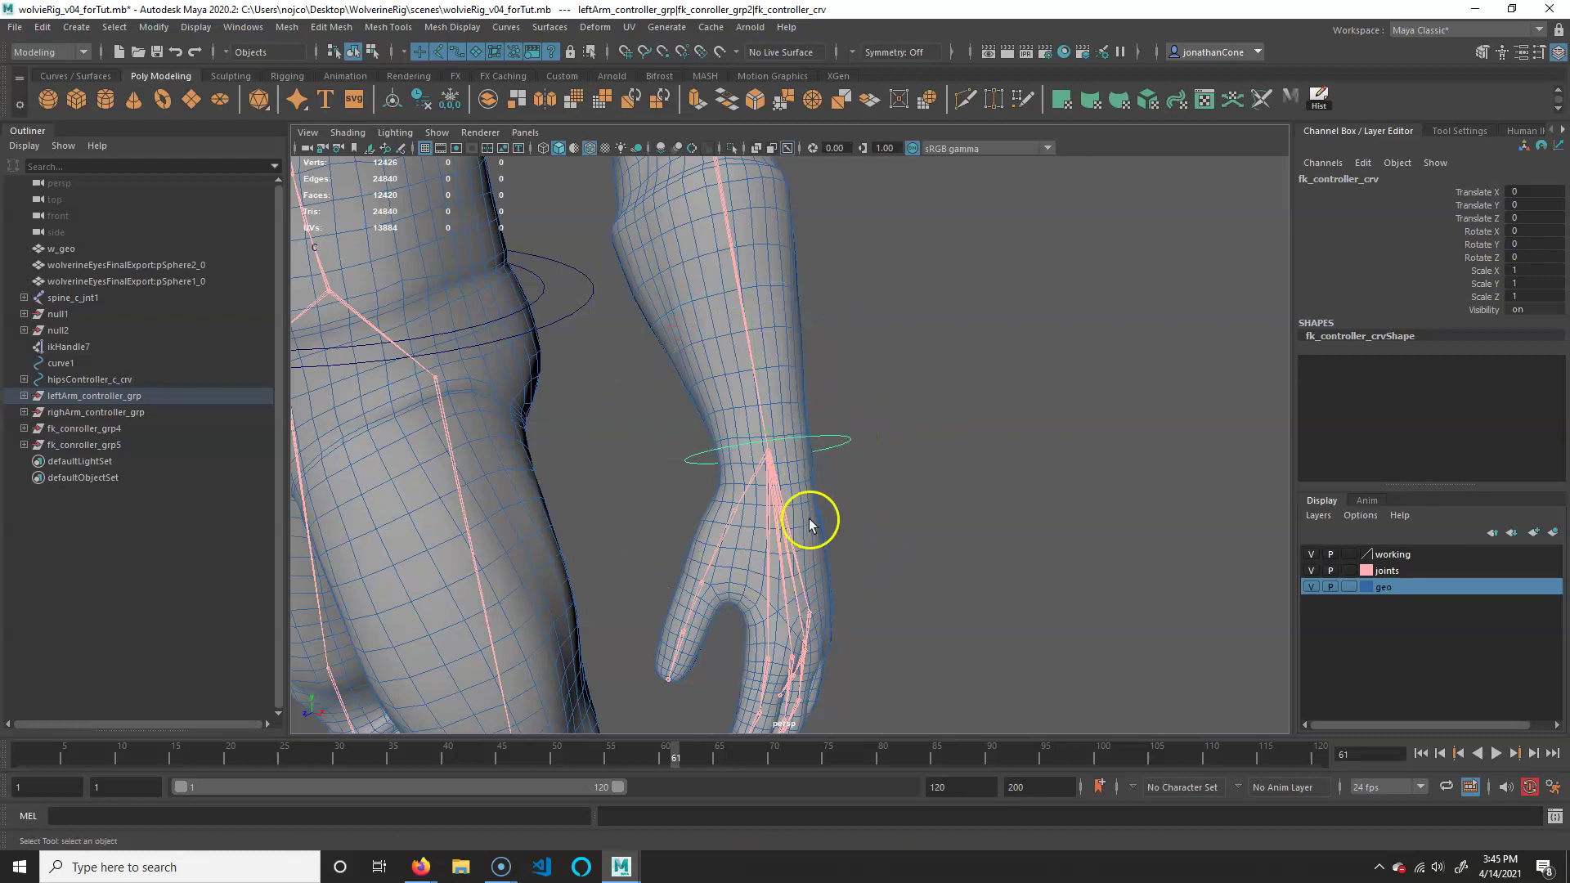
{"action": "key", "text": "f"}
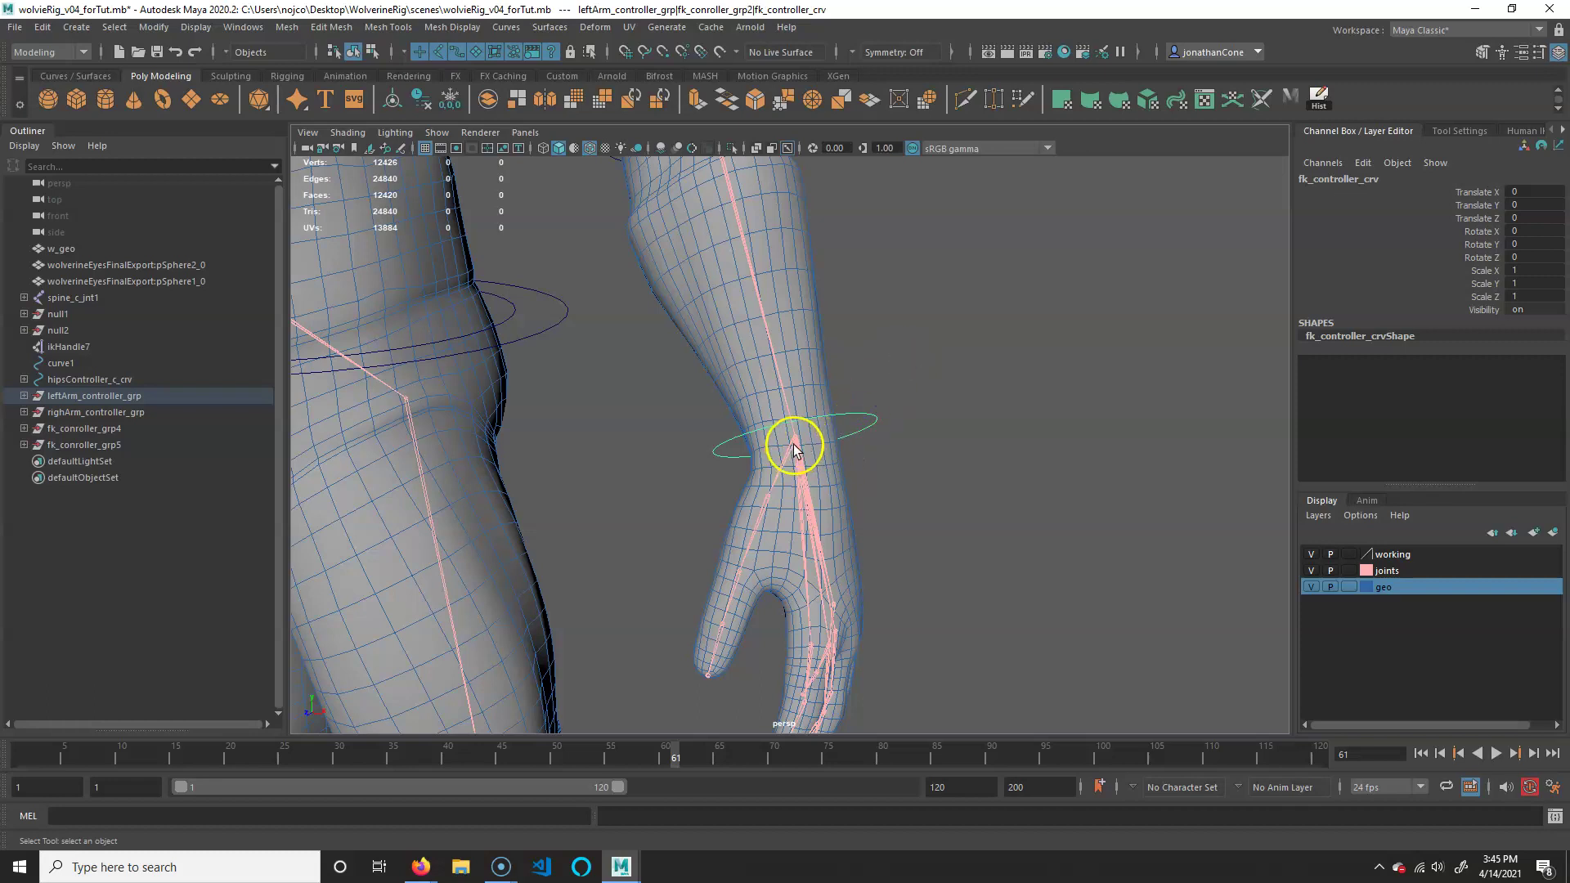
{"action": "left_click", "coordinate": [774, 507]}
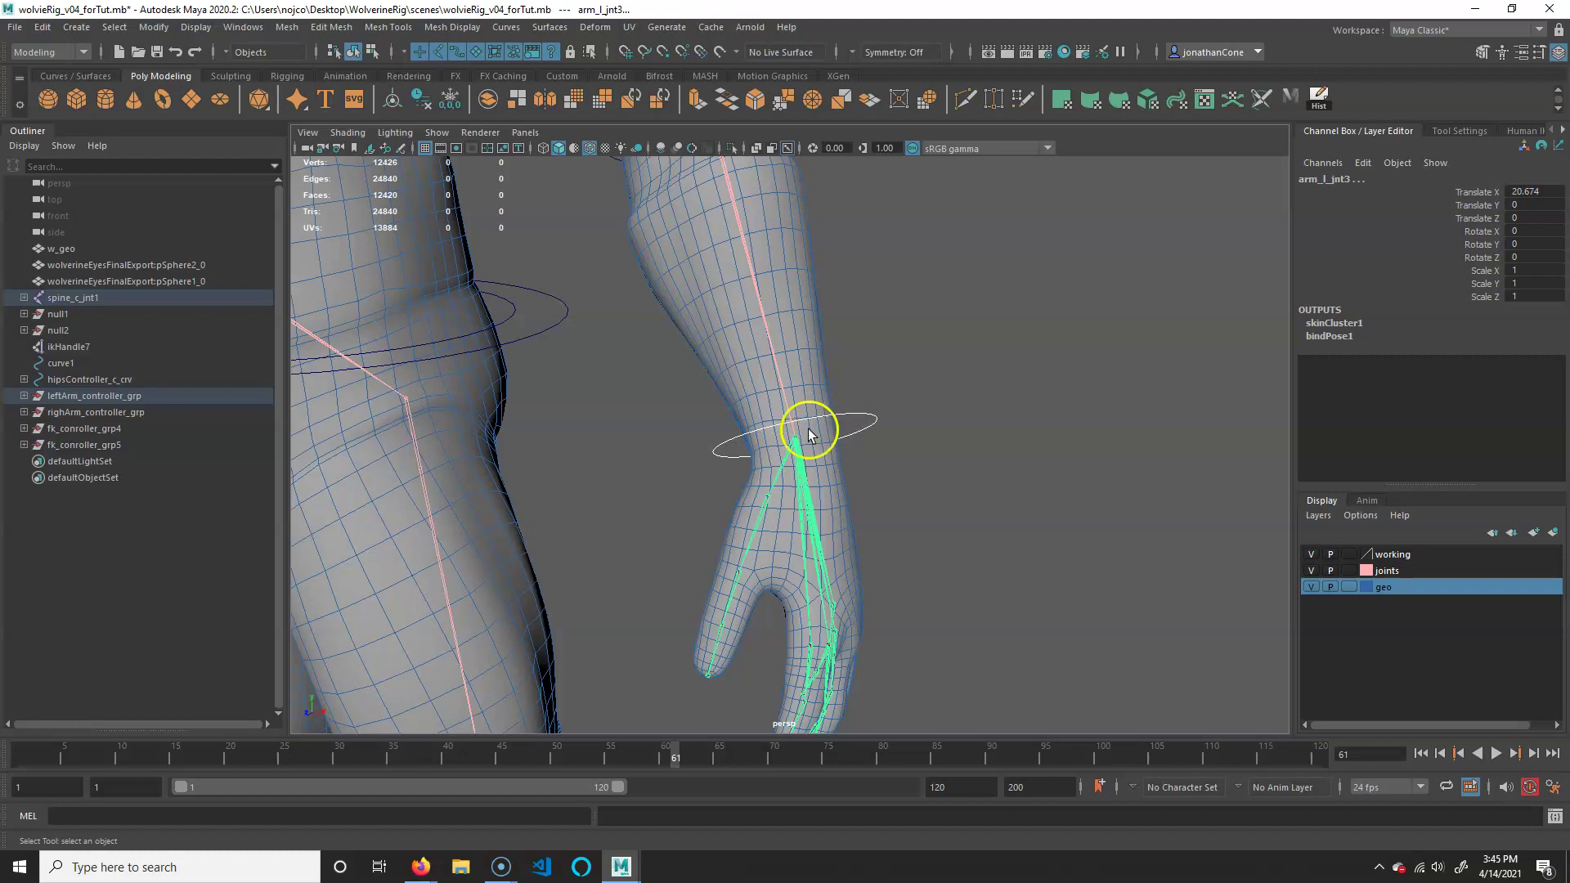
{"action": "left_click", "coordinate": [67, 50]}
{"action": "left_click", "coordinate": [37, 79]}
{"action": "left_click", "coordinate": [419, 28]}
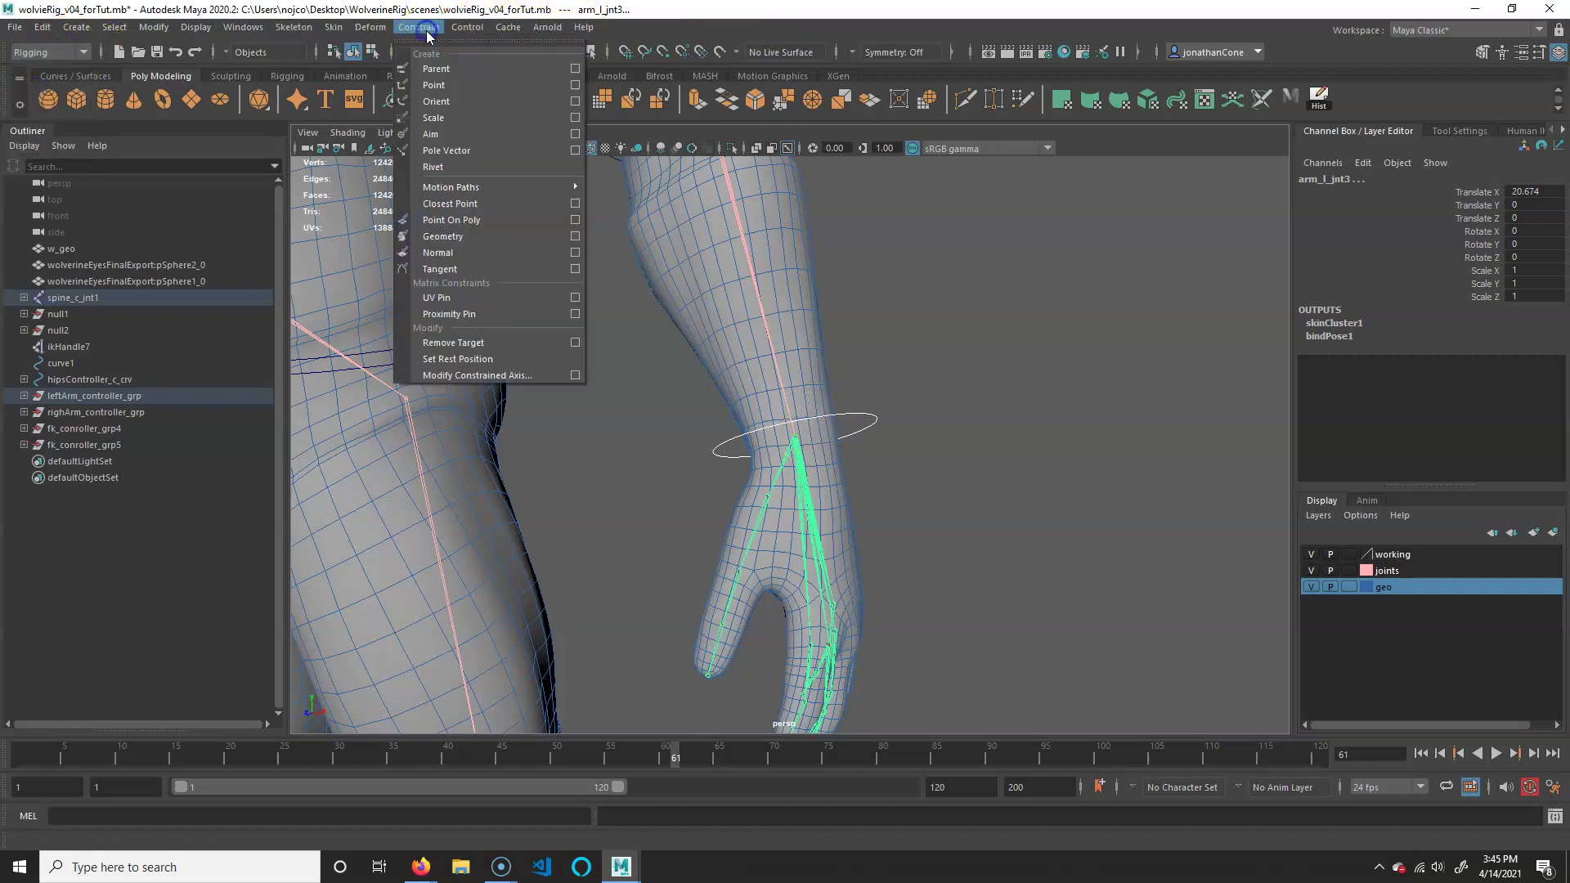
{"action": "left_click", "coordinate": [575, 69]}
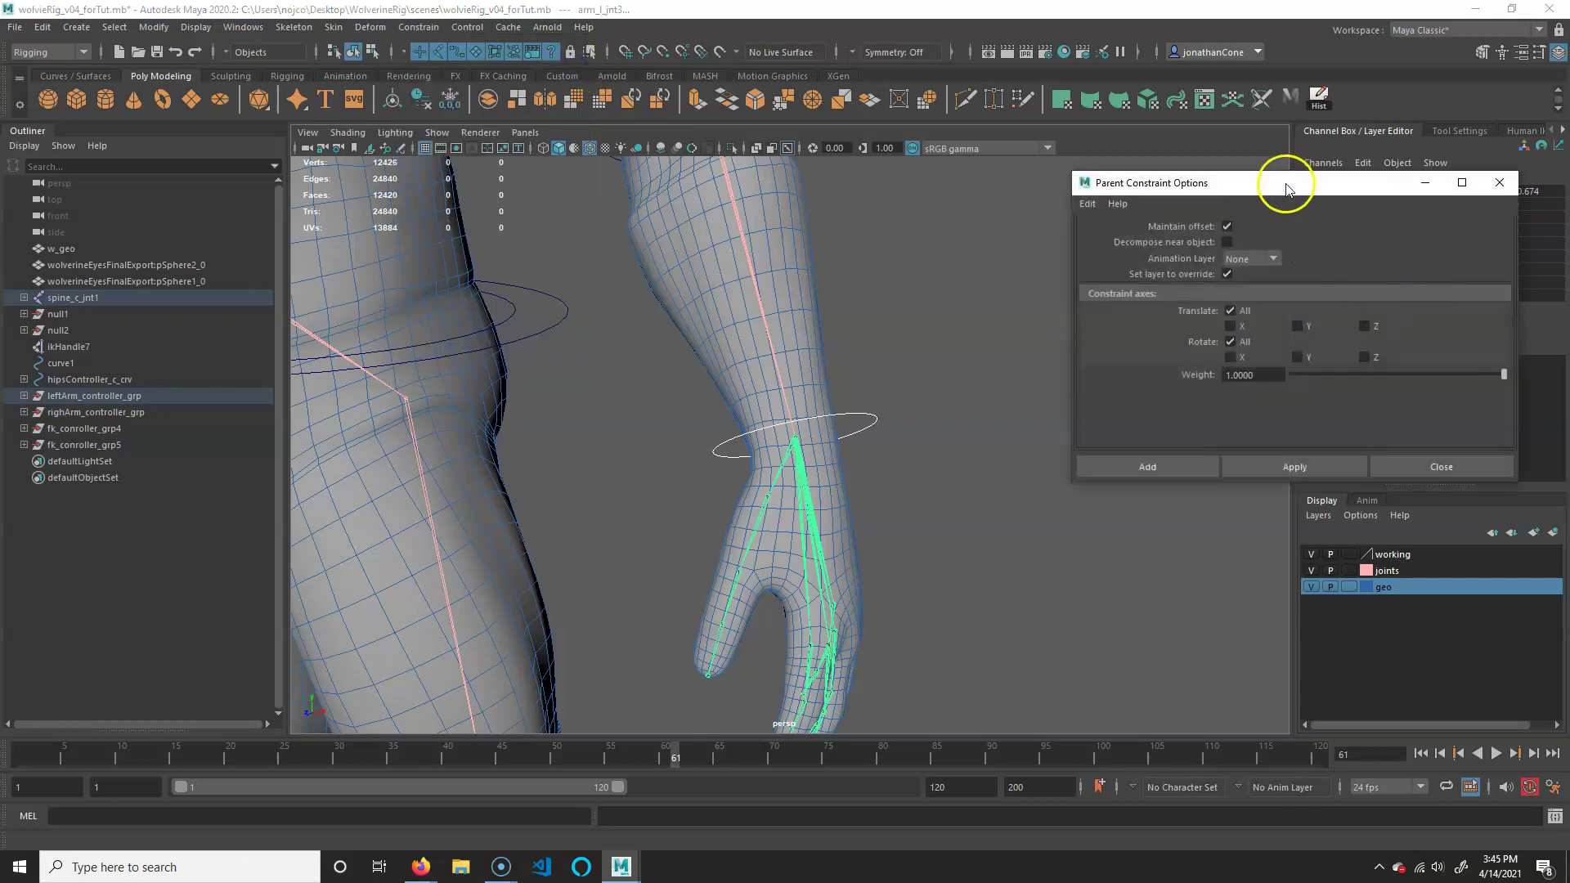
Reset the constraint options, keep Maintain offset on, and parent-constrain arm_l_jnt3 to the left wrist controller
{"action": "left_click_drag", "start_coordinate": [1290, 182], "coordinate": [1178, 188]}
{"action": "left_click", "coordinate": [972, 210]}
{"action": "left_click", "coordinate": [999, 249]}
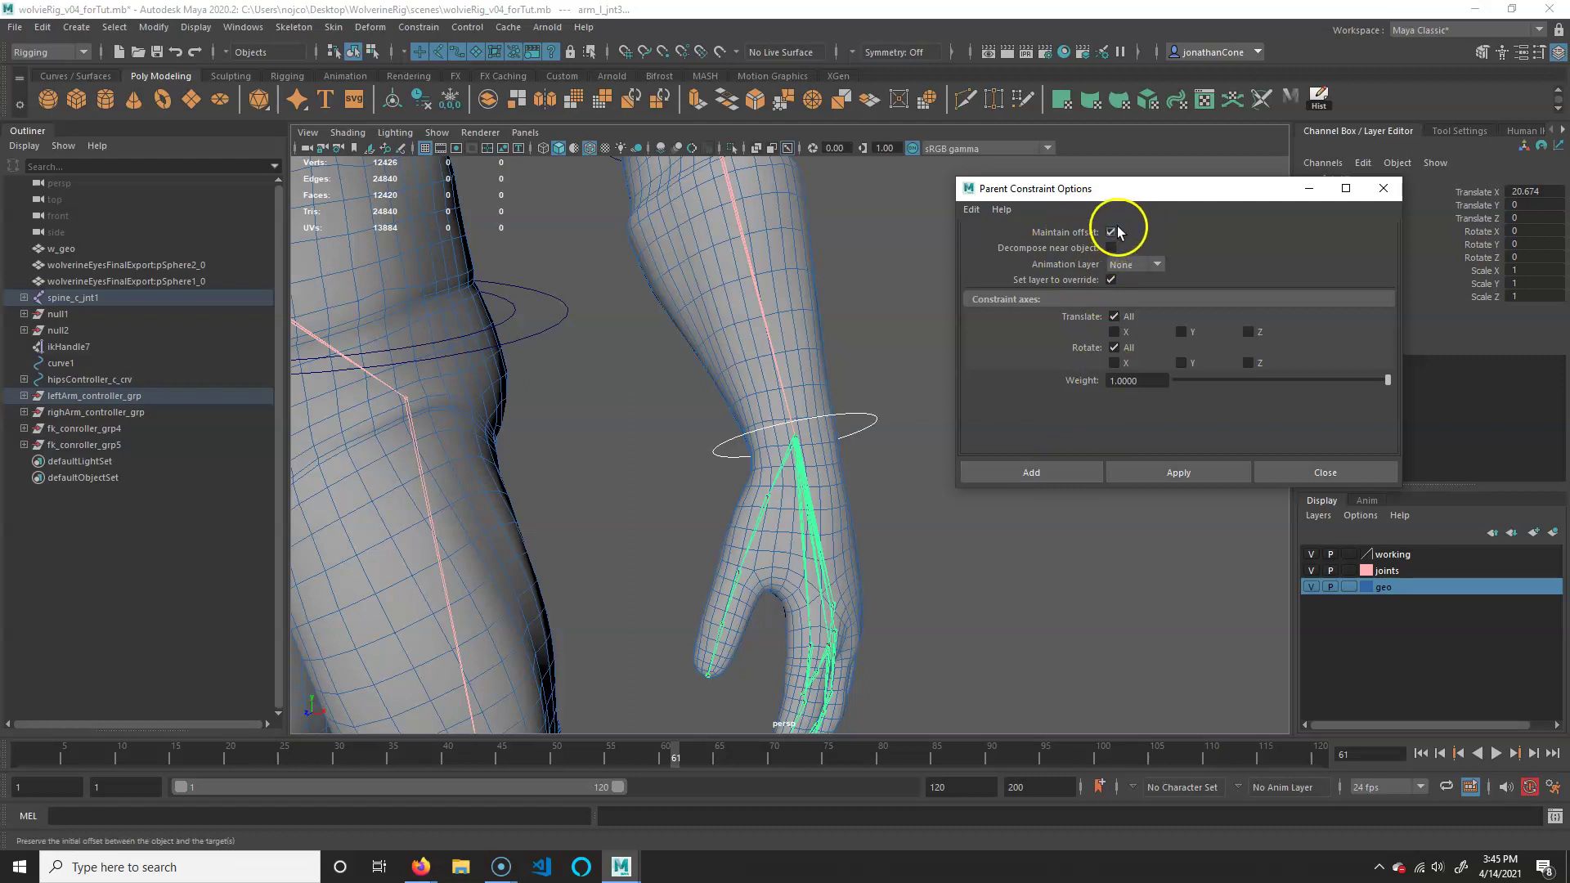
{"action": "left_click", "coordinate": [1076, 473]}
{"action": "left_click_drag", "start_coordinate": [886, 403], "coordinate": [855, 335], "text": "alt"}
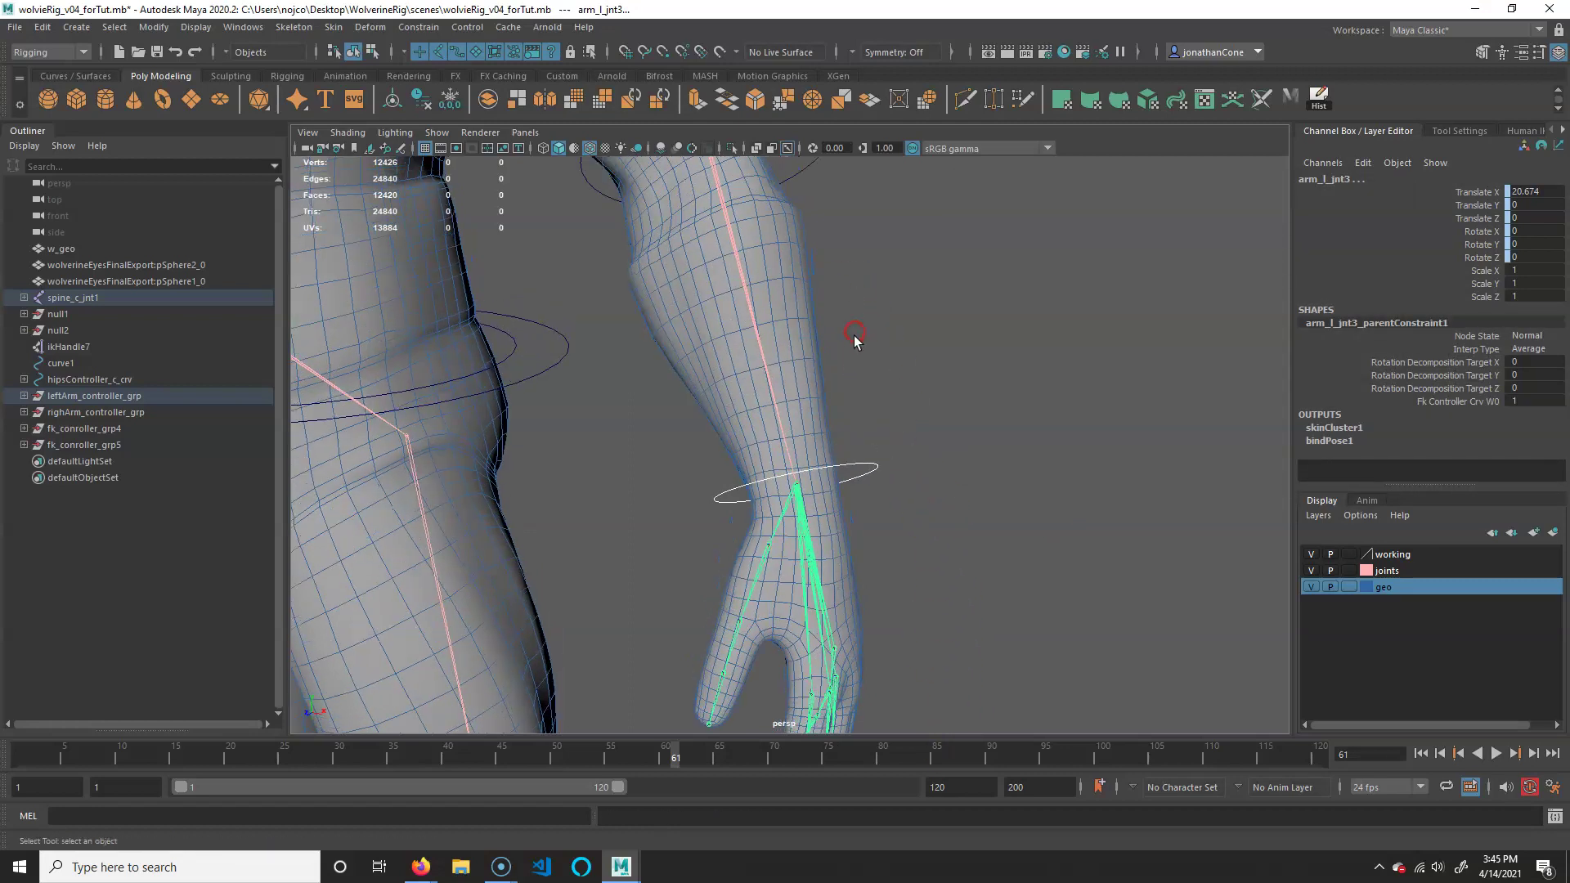
Test the wrist constraint by rotating the left wrist controller, and undo the rotation
{"action": "left_click", "coordinate": [1076, 280]}
{"action": "left_click", "coordinate": [876, 463]}
{"action": "middle_click_drag", "start_coordinate": [880, 465], "coordinate": [885, 416], "text": "alt"}
{"action": "key", "text": "e"}
{"action": "mouse_move", "coordinate": [867, 448]}
{"action": "left_mouse_down"}
{"action": "mouse_move", "coordinate": [777, 488]}
{"action": "mouse_move", "coordinate": [919, 399]}
{"action": "mouse_move", "coordinate": [821, 482]}
{"action": "mouse_move", "coordinate": [834, 421]}
{"action": "mouse_move", "coordinate": [909, 387]}
{"action": "mouse_move", "coordinate": [777, 336]}
{"action": "mouse_move", "coordinate": [869, 477]}
{"action": "left_mouse_up"}
{"action": "key", "text": "ctrl+z"}
Parent-constrain the elbow joint arm_l_jnt2 to the left elbow controller
{"action": "middle_click_drag", "start_coordinate": [1048, 270], "coordinate": [1072, 485], "text": "alt"}
{"action": "left_click_drag", "start_coordinate": [1071, 487], "coordinate": [943, 431], "text": "alt"}
{"action": "left_click_drag", "start_coordinate": [905, 302], "coordinate": [908, 301]}
{"action": "key", "text": "q"}
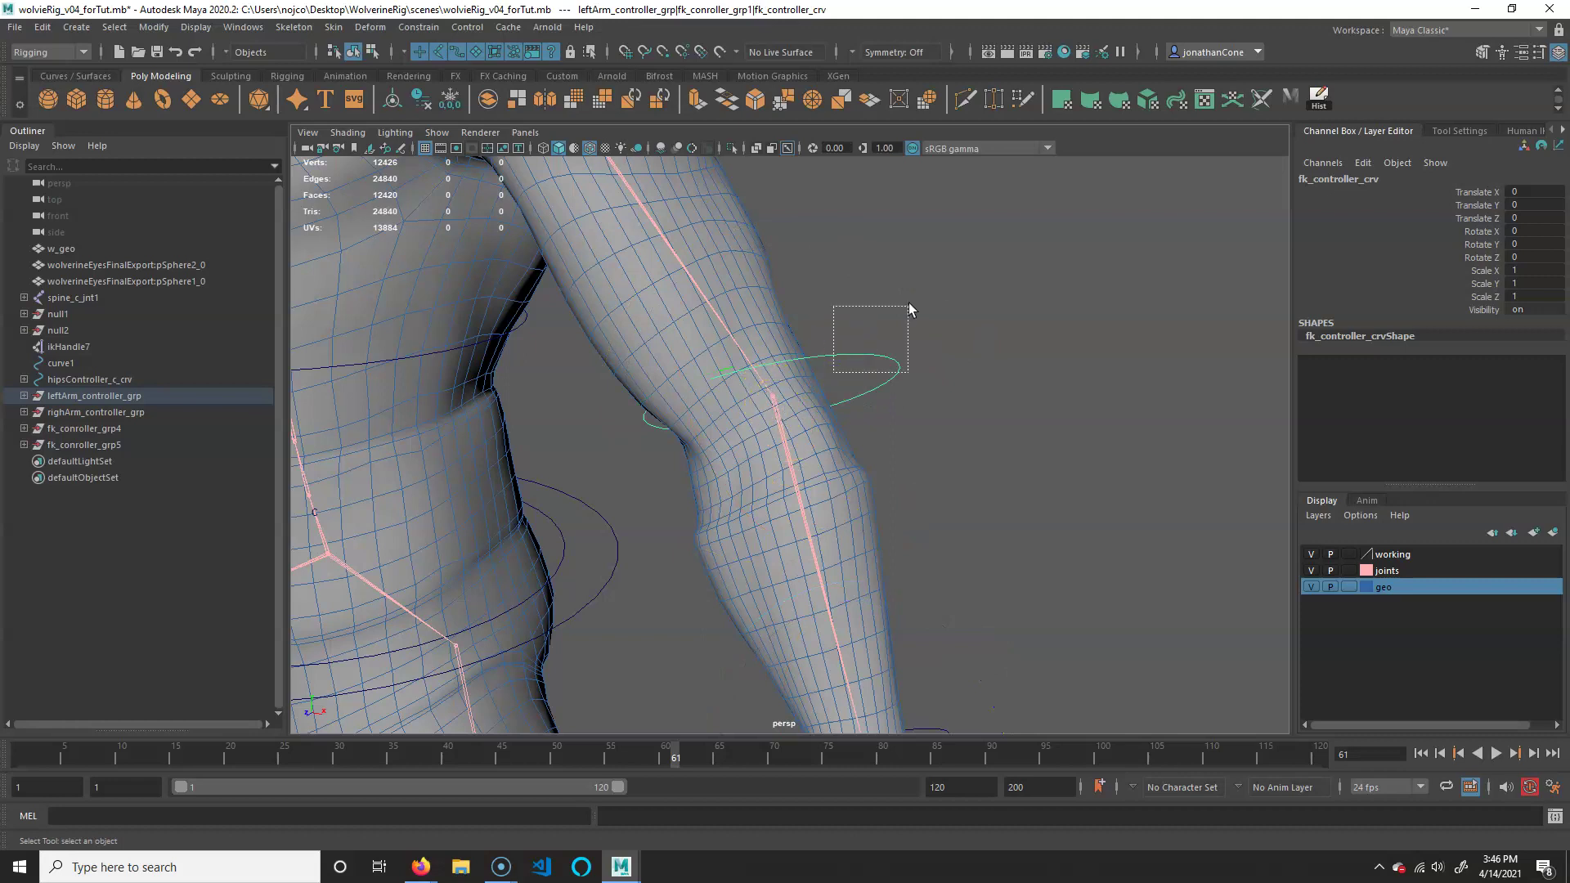
{"action": "left_click", "coordinate": [773, 403], "text": "shift"}
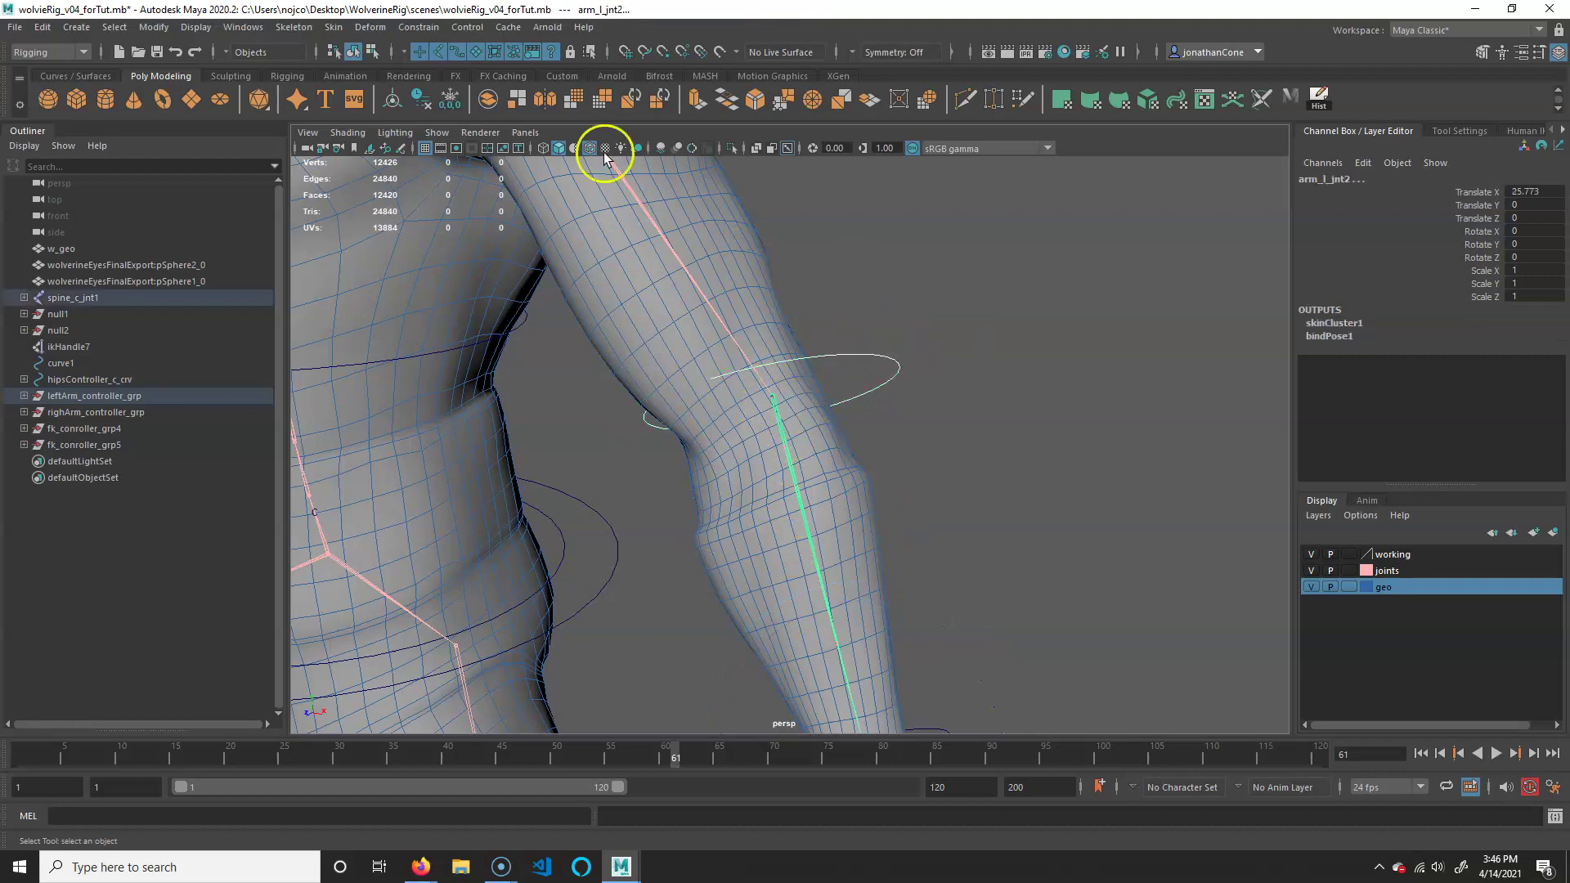
{"action": "left_click", "coordinate": [418, 27]}
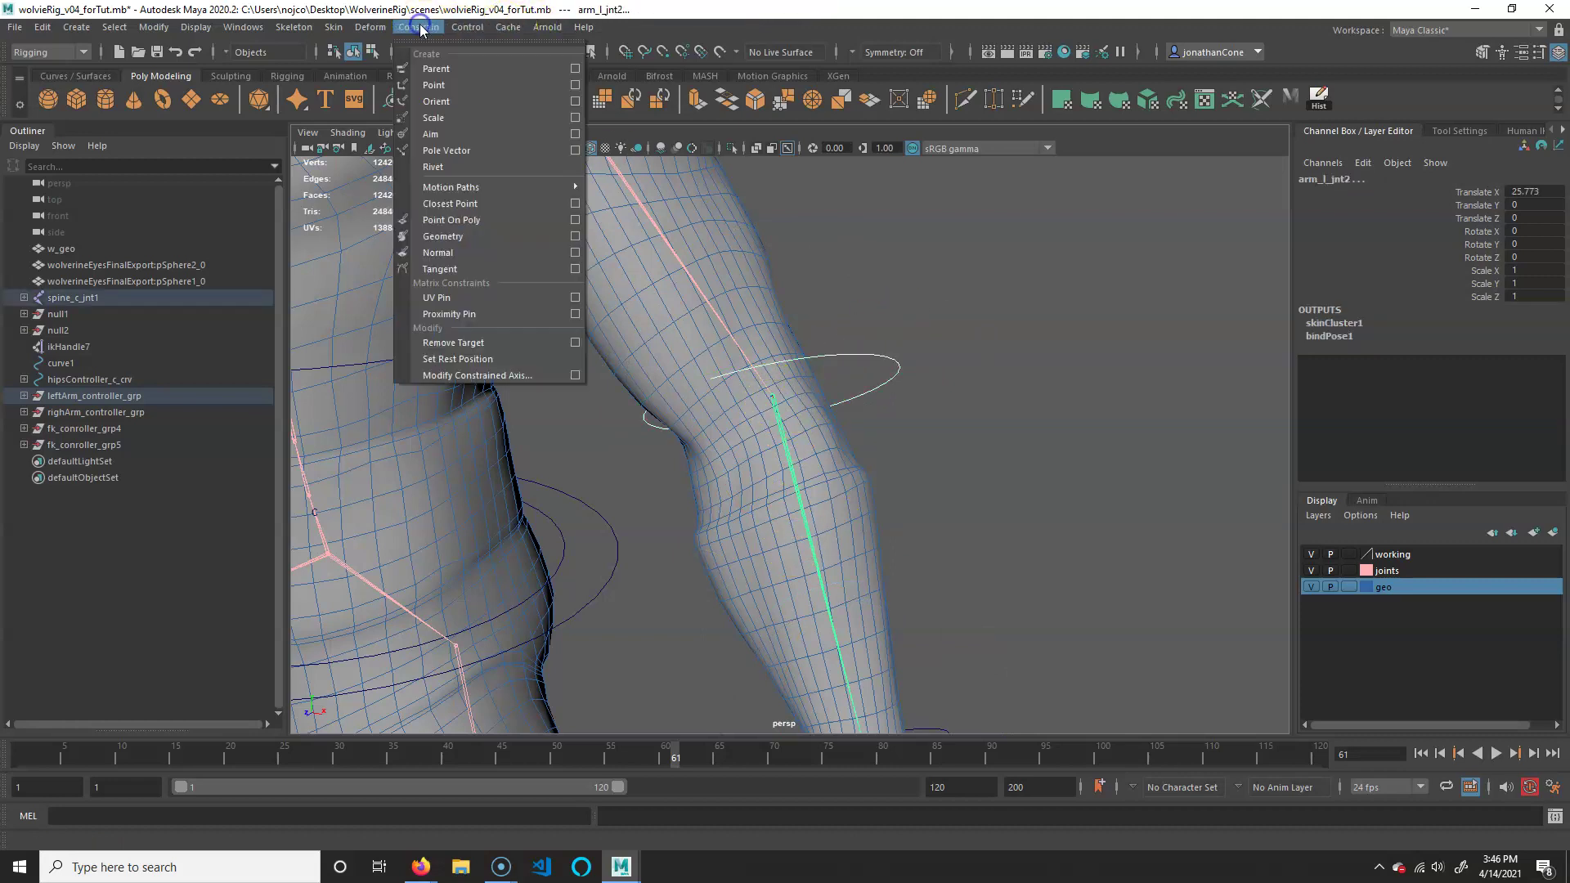
{"action": "left_click", "coordinate": [479, 68]}
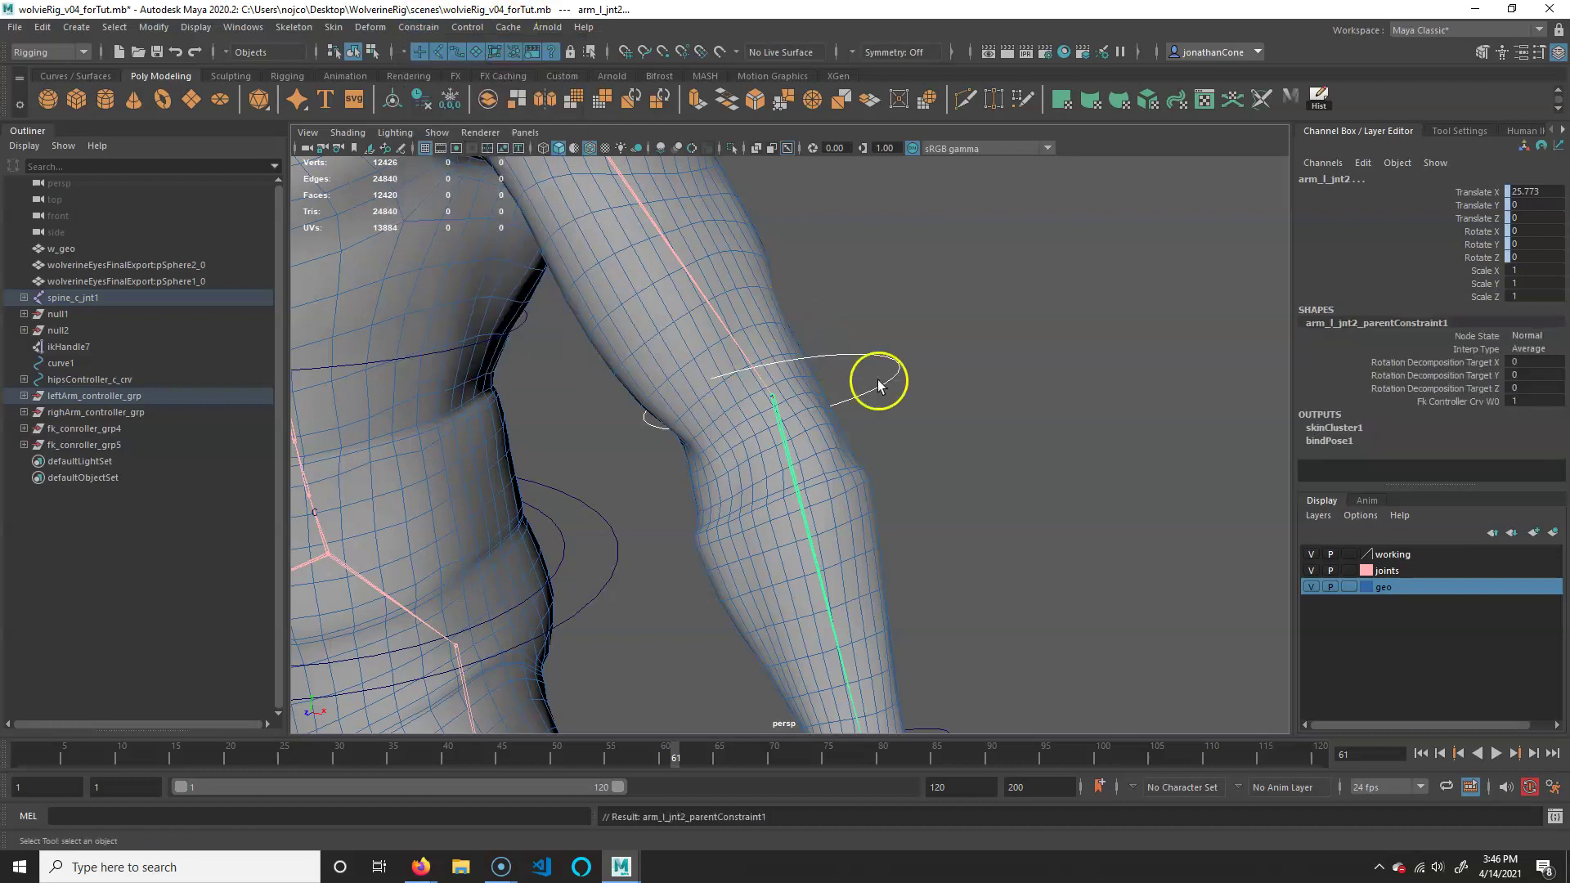
Parent-constrain the shoulder joint arm_l_jnt1 to the left shoulder controller
{"action": "middle_click_drag", "start_coordinate": [762, 270], "coordinate": [981, 599], "text": "alt"}
{"action": "left_click_drag", "start_coordinate": [876, 488], "coordinate": [889, 430], "text": "alt"}
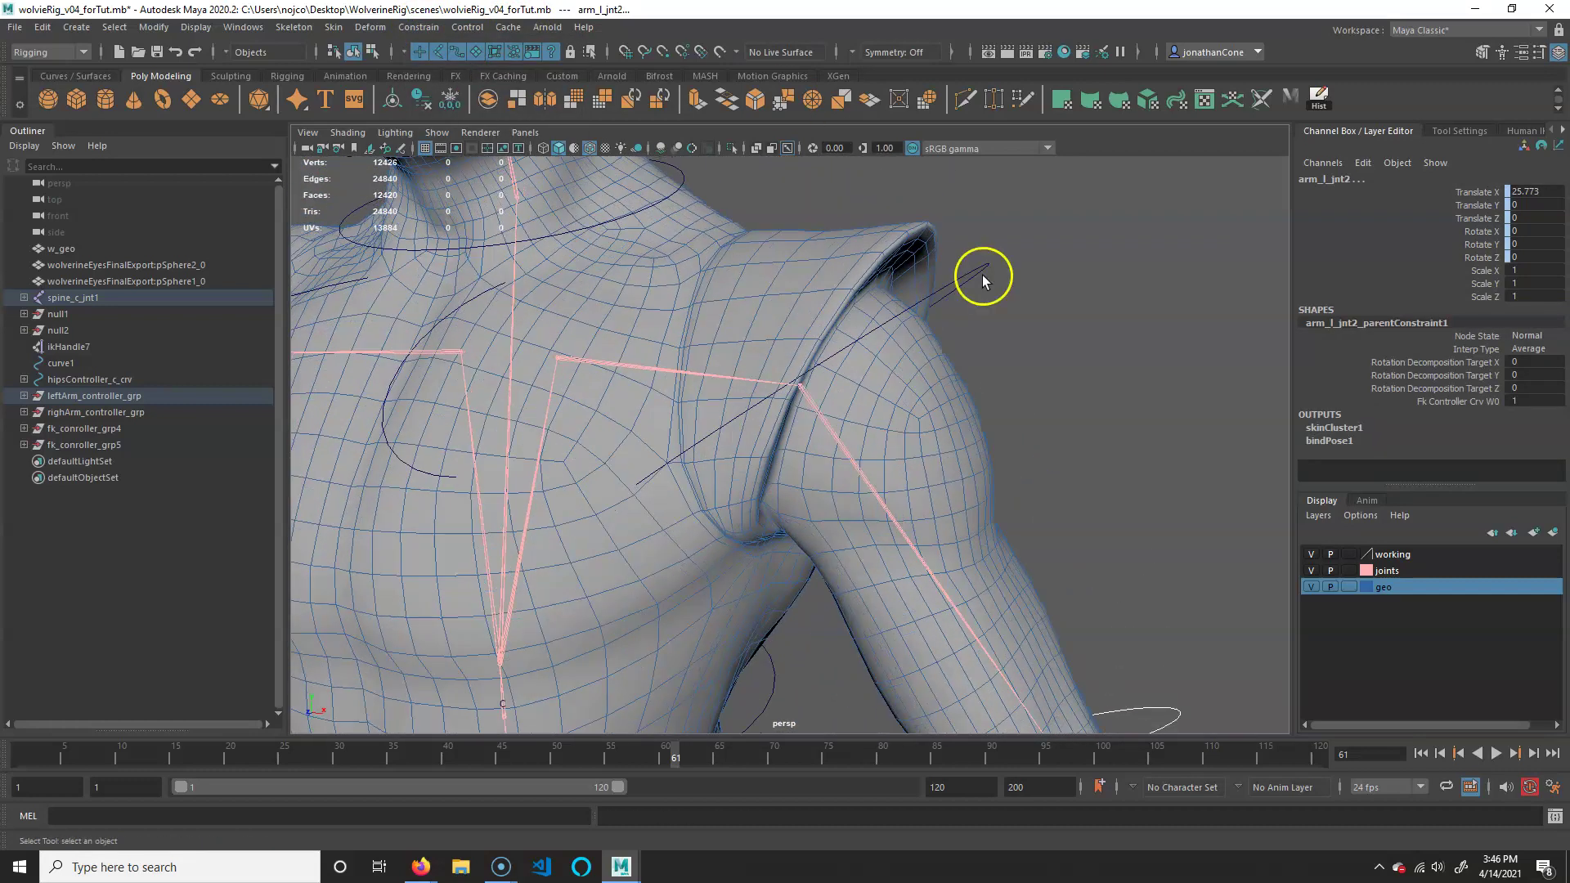
{"action": "left_click", "coordinate": [999, 217]}
{"action": "left_click", "coordinate": [835, 444]}
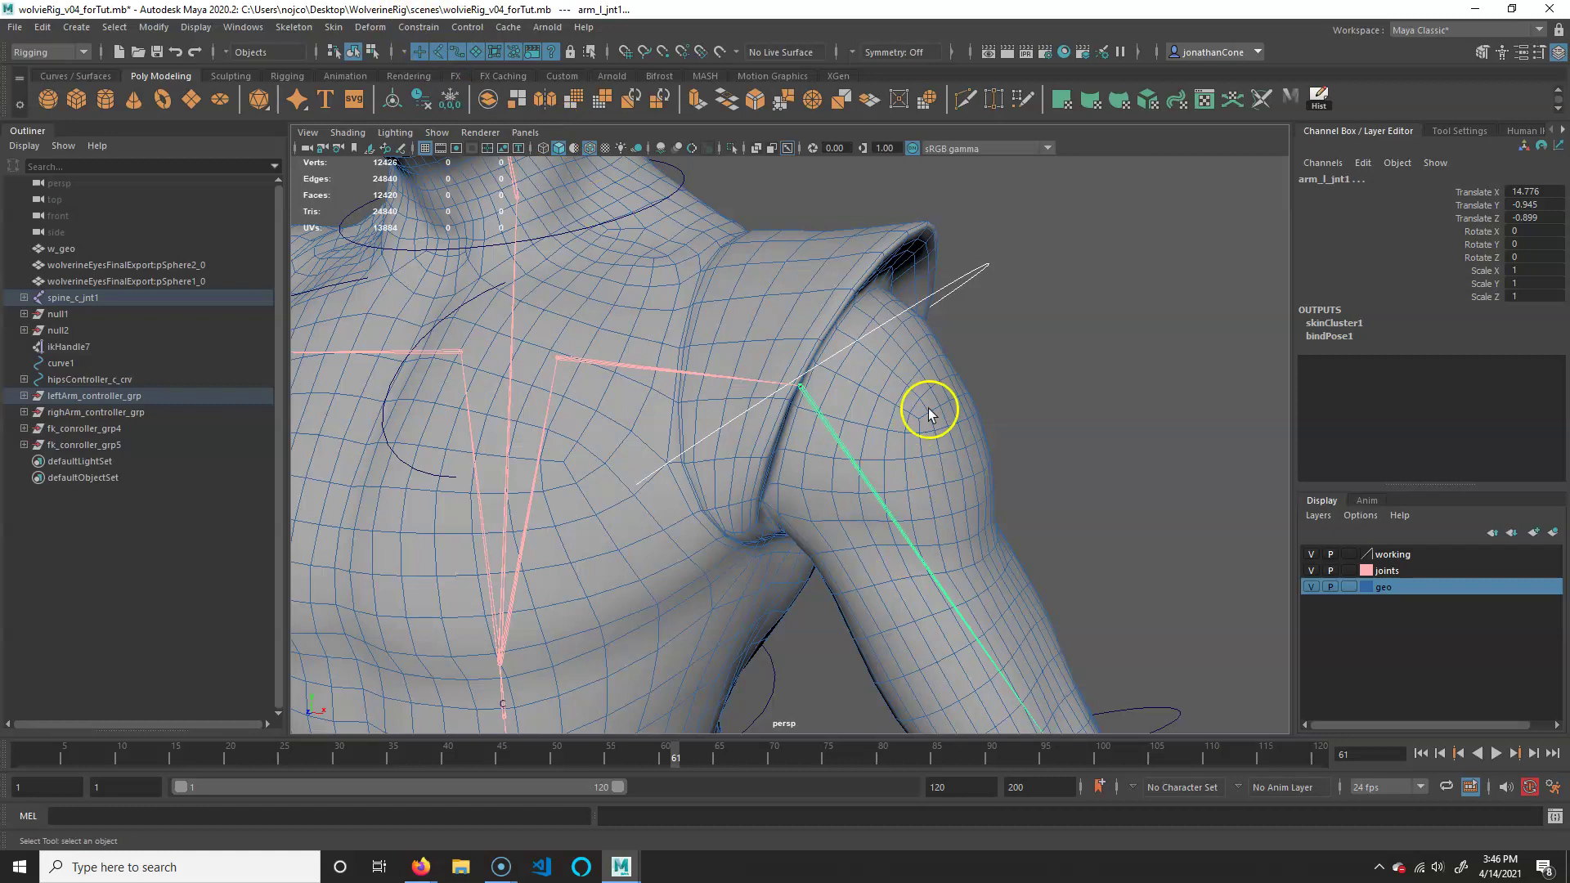
{"action": "key", "text": "g"}
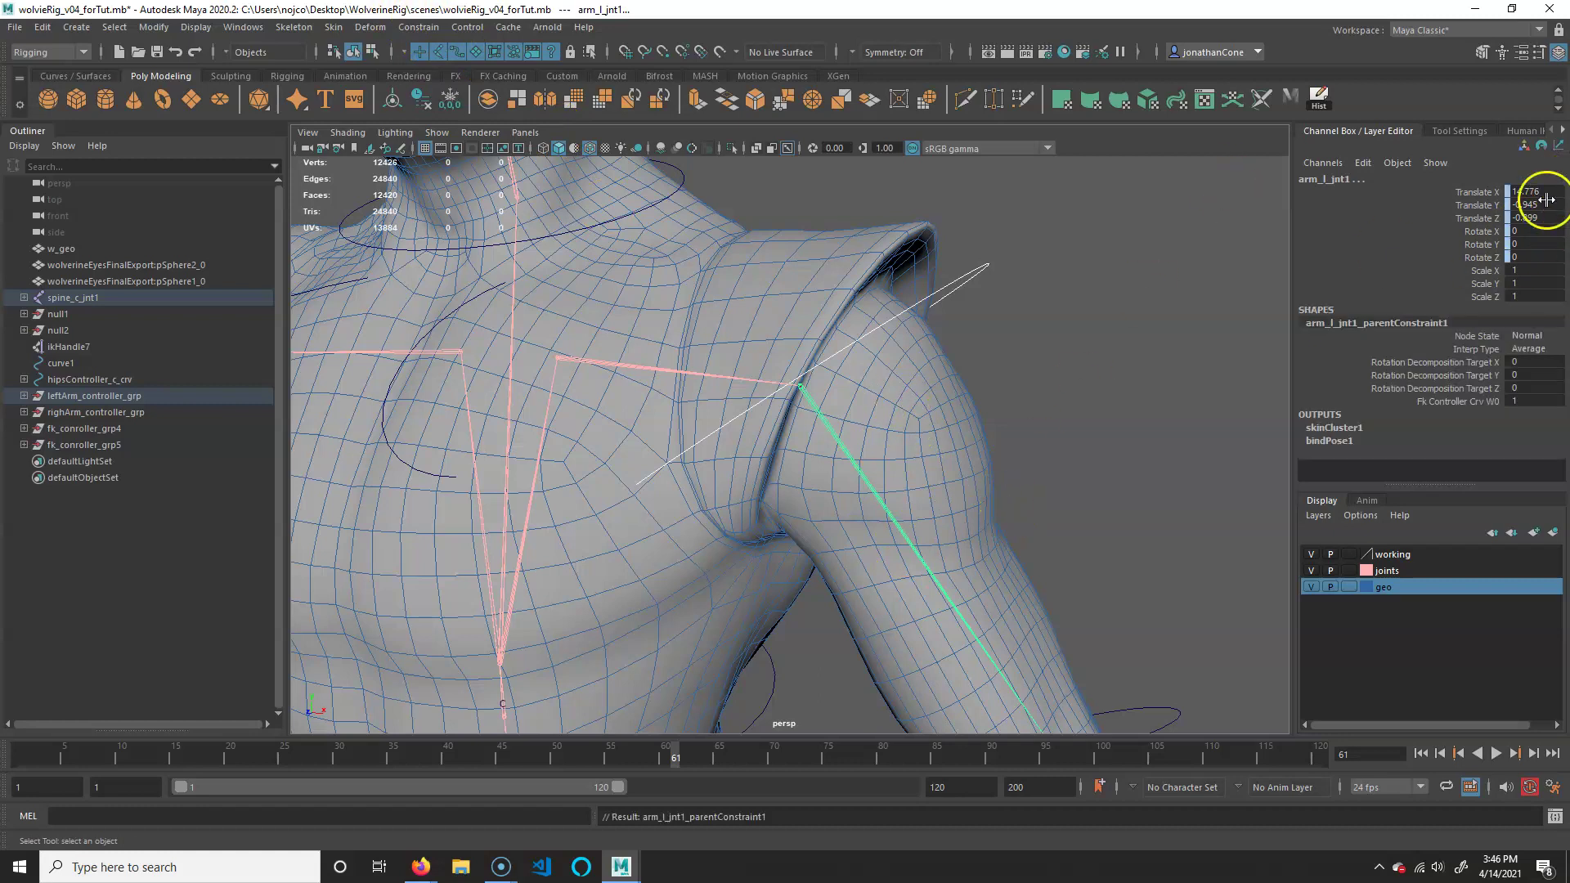
Test the shoulder constraint by rotating the left shoulder controller, undo the rotation and clear the selection
{"action": "left_click_drag", "start_coordinate": [998, 393], "coordinate": [823, 409], "text": "alt"}
{"action": "key", "text": "e"}
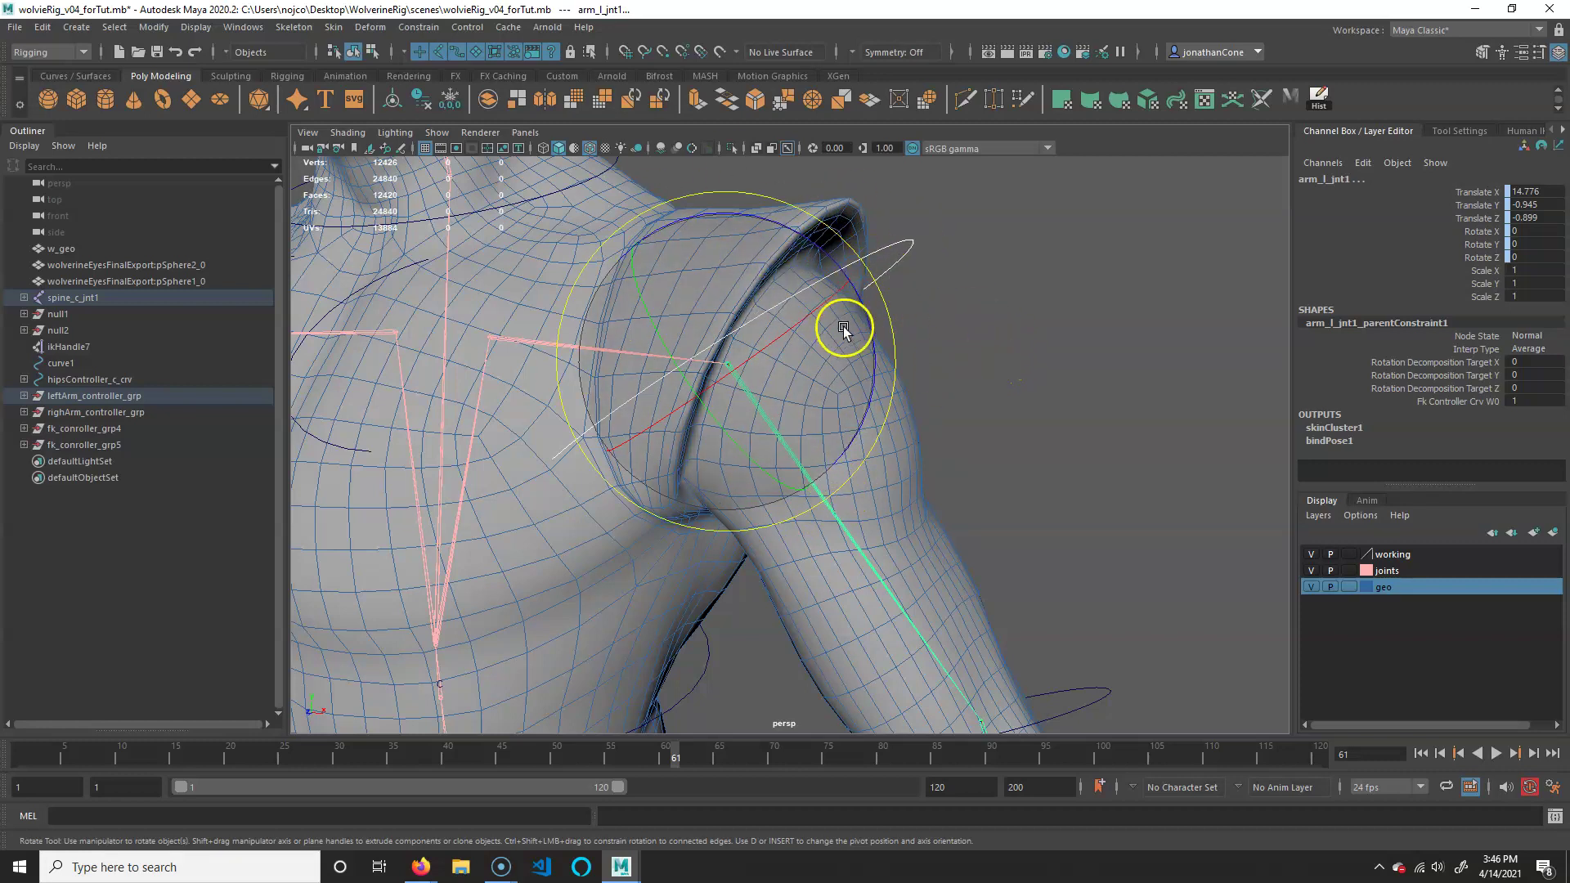
{"action": "left_click", "coordinate": [1093, 252]}
{"action": "left_click", "coordinate": [915, 217]}
{"action": "left_click_drag", "start_coordinate": [858, 403], "coordinate": [916, 483]}
{"action": "key", "text": "ctrl+z"}
{"action": "left_click", "coordinate": [935, 469]}
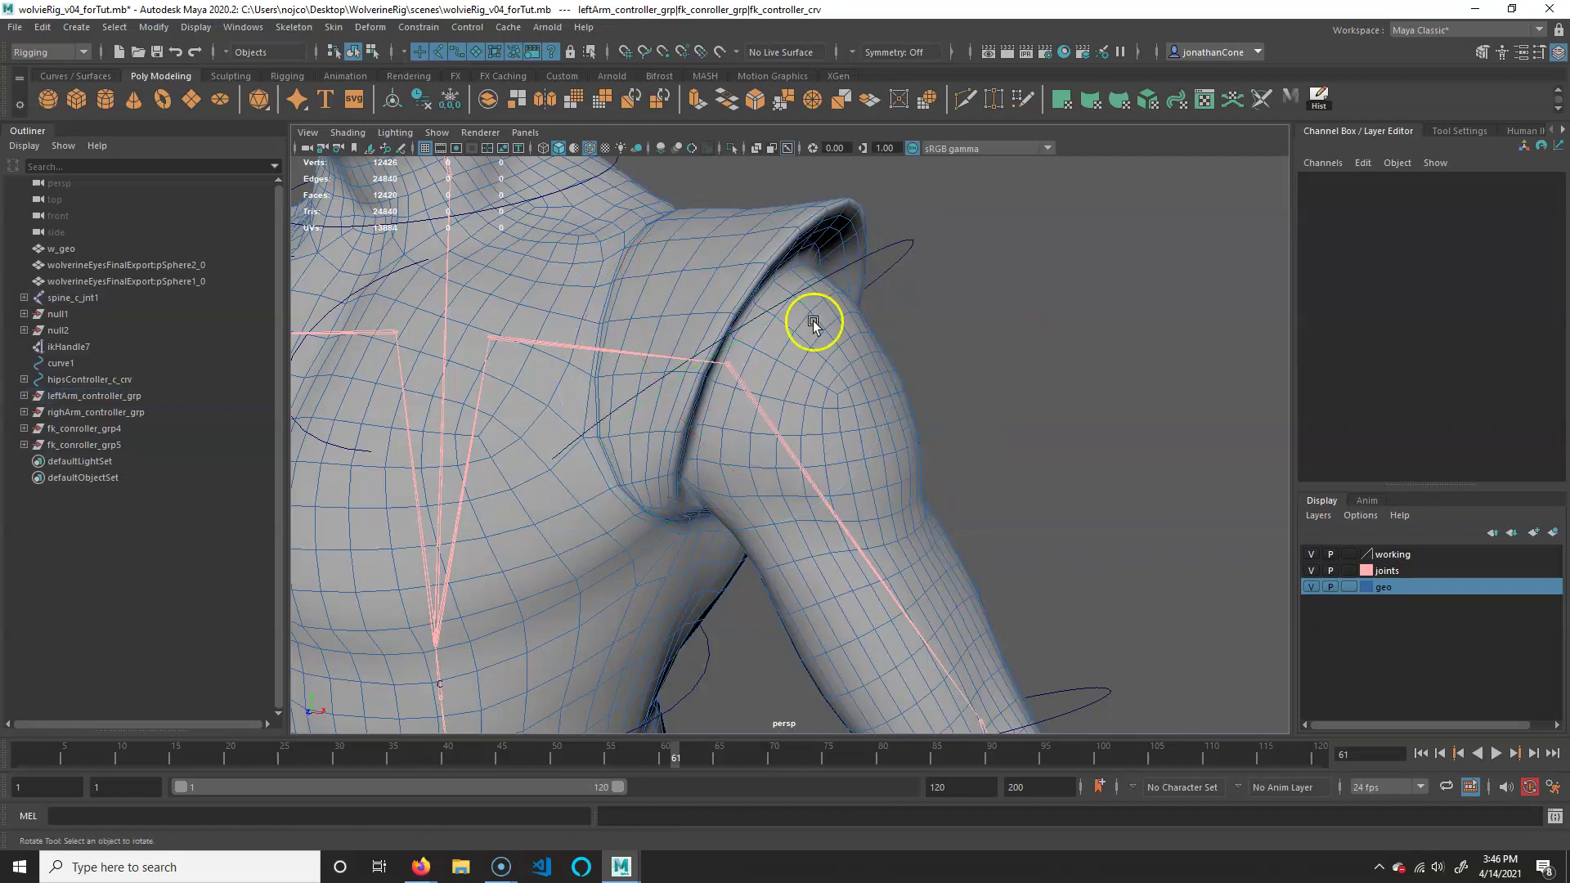
Try parenting the left clavicle controller under clavicle_l_jnt1, and undo the parenting
{"action": "left_click_drag", "start_coordinate": [890, 254], "coordinate": [806, 374], "text": "alt"}
{"action": "key", "text": "q"}
{"action": "left_click", "coordinate": [543, 364]}
{"action": "left_click", "coordinate": [802, 366]}
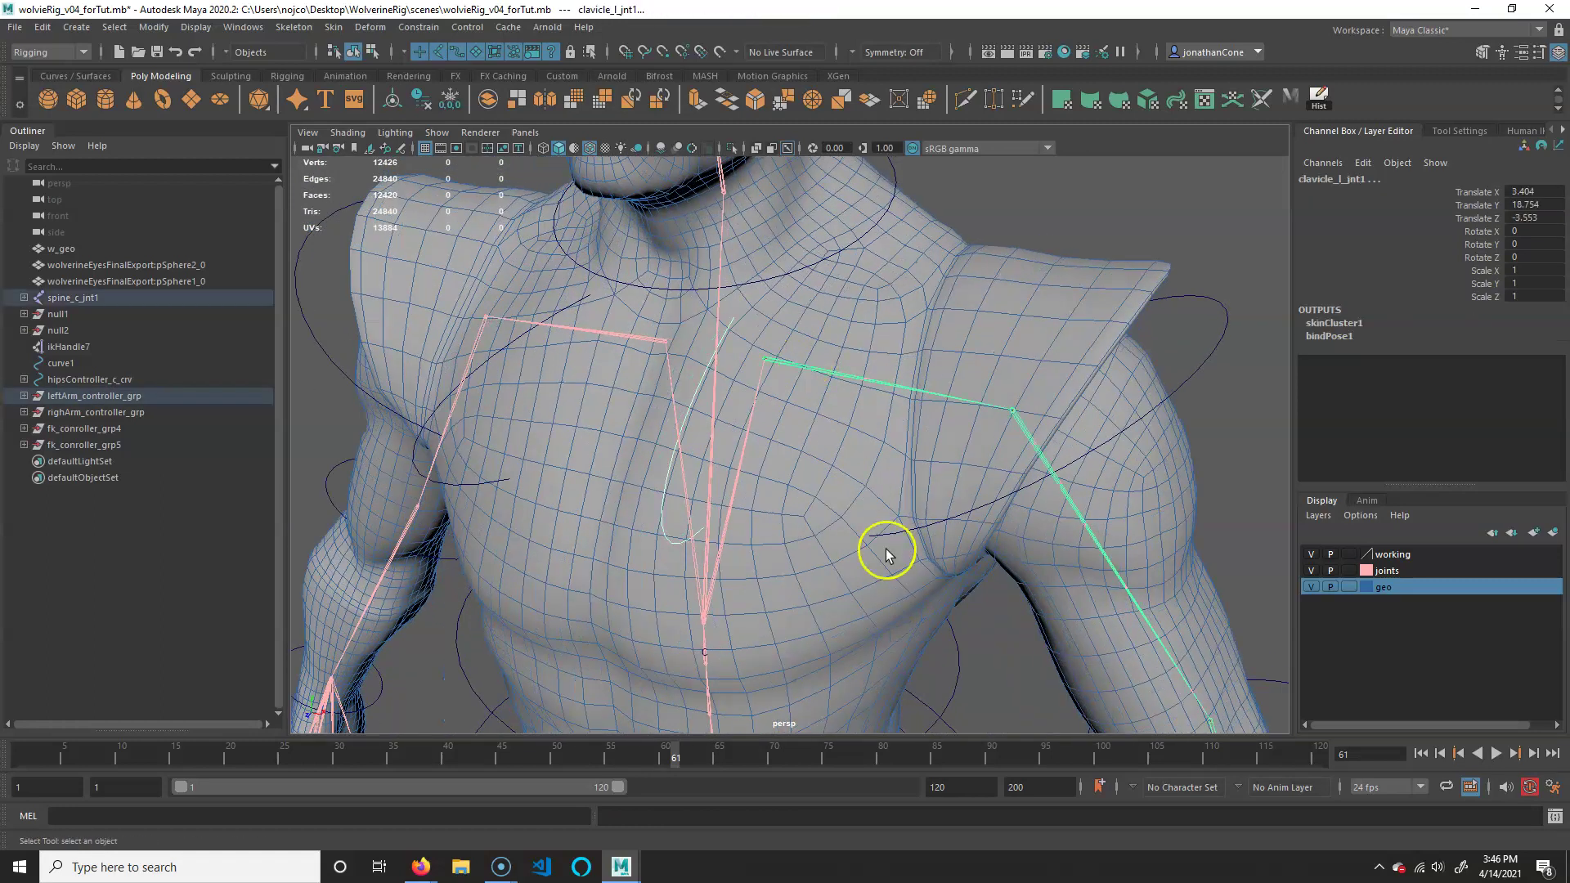
{"action": "key", "text": "p"}
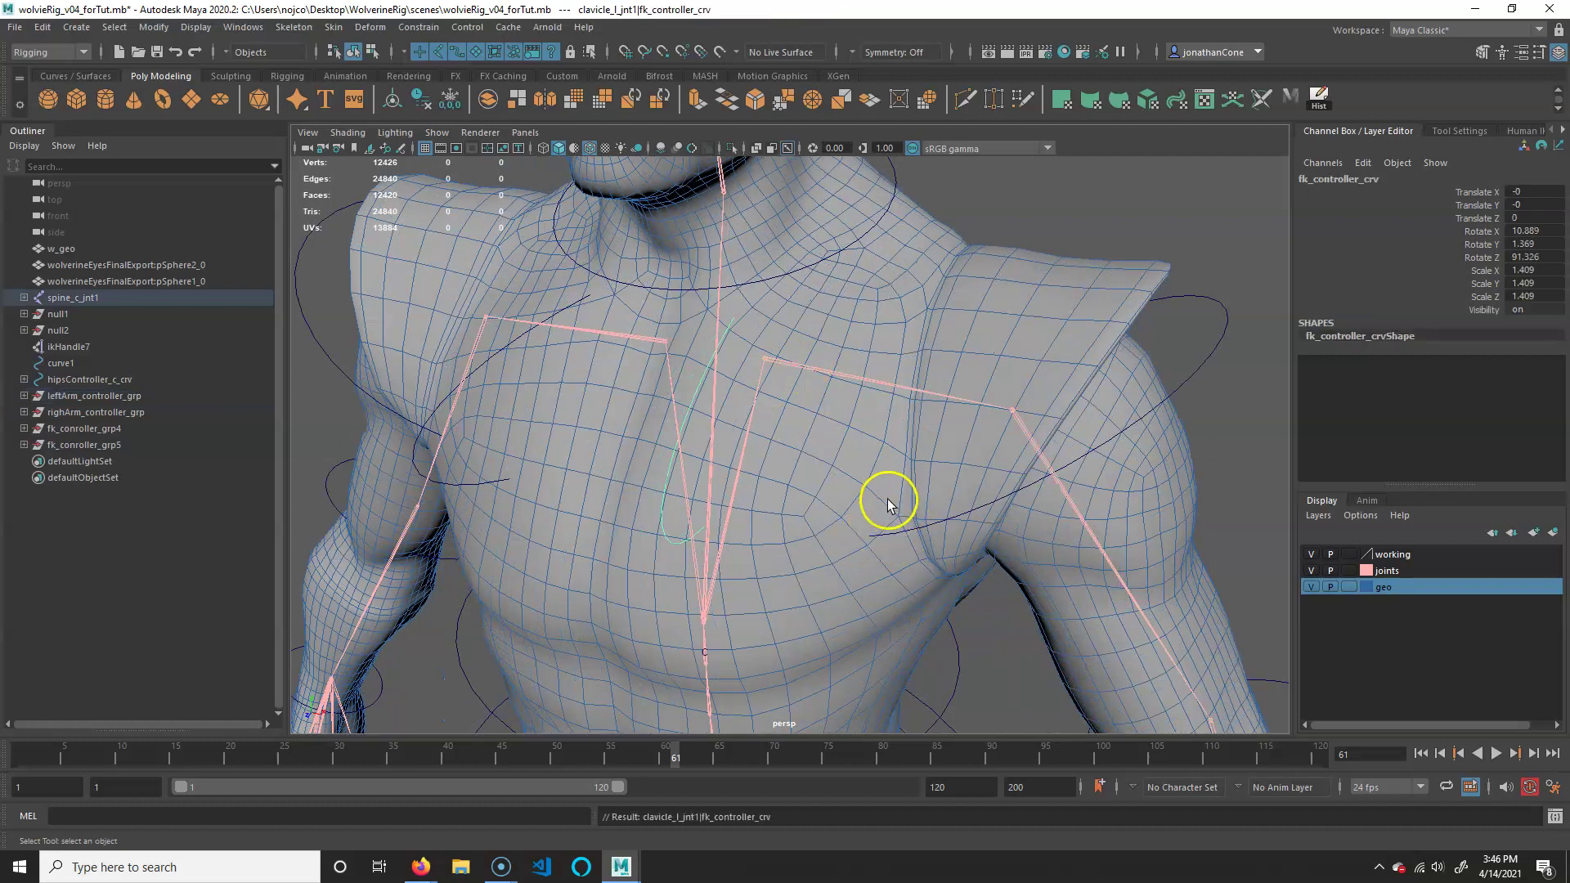
{"action": "key", "text": "ctrl+z"}
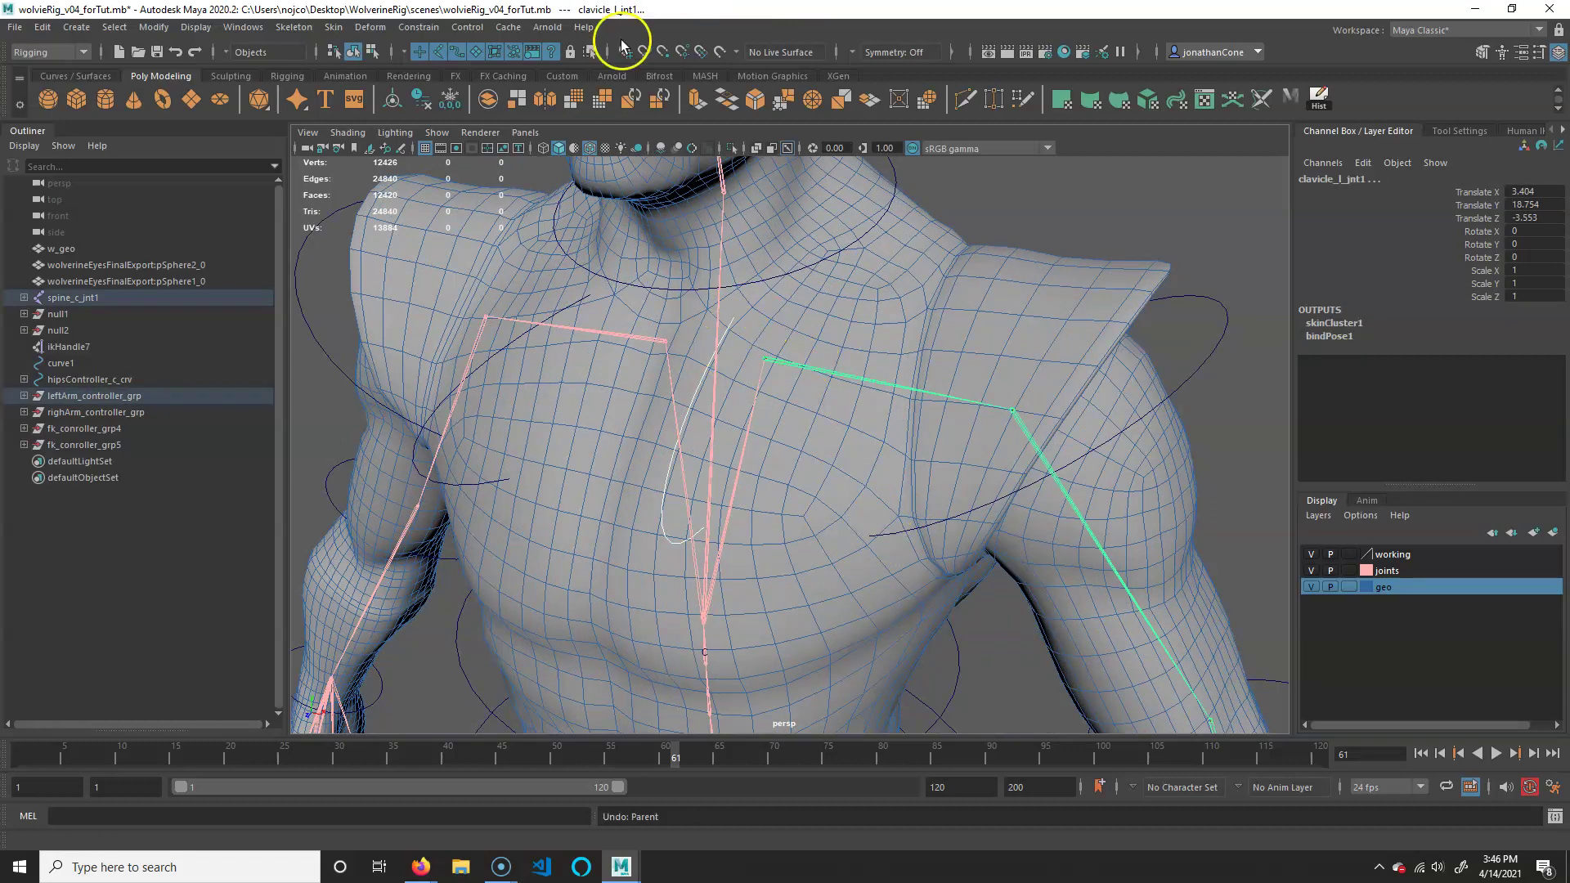
Parent-constrain clavicle_r_jnt1 to the right clavicle controller and arm_r_jnt1 to the right shoulder controller
{"action": "left_click_drag", "start_coordinate": [613, 385], "coordinate": [736, 355], "text": "alt"}
{"action": "left_click", "coordinate": [759, 352]}
{"action": "left_click", "coordinate": [833, 504]}
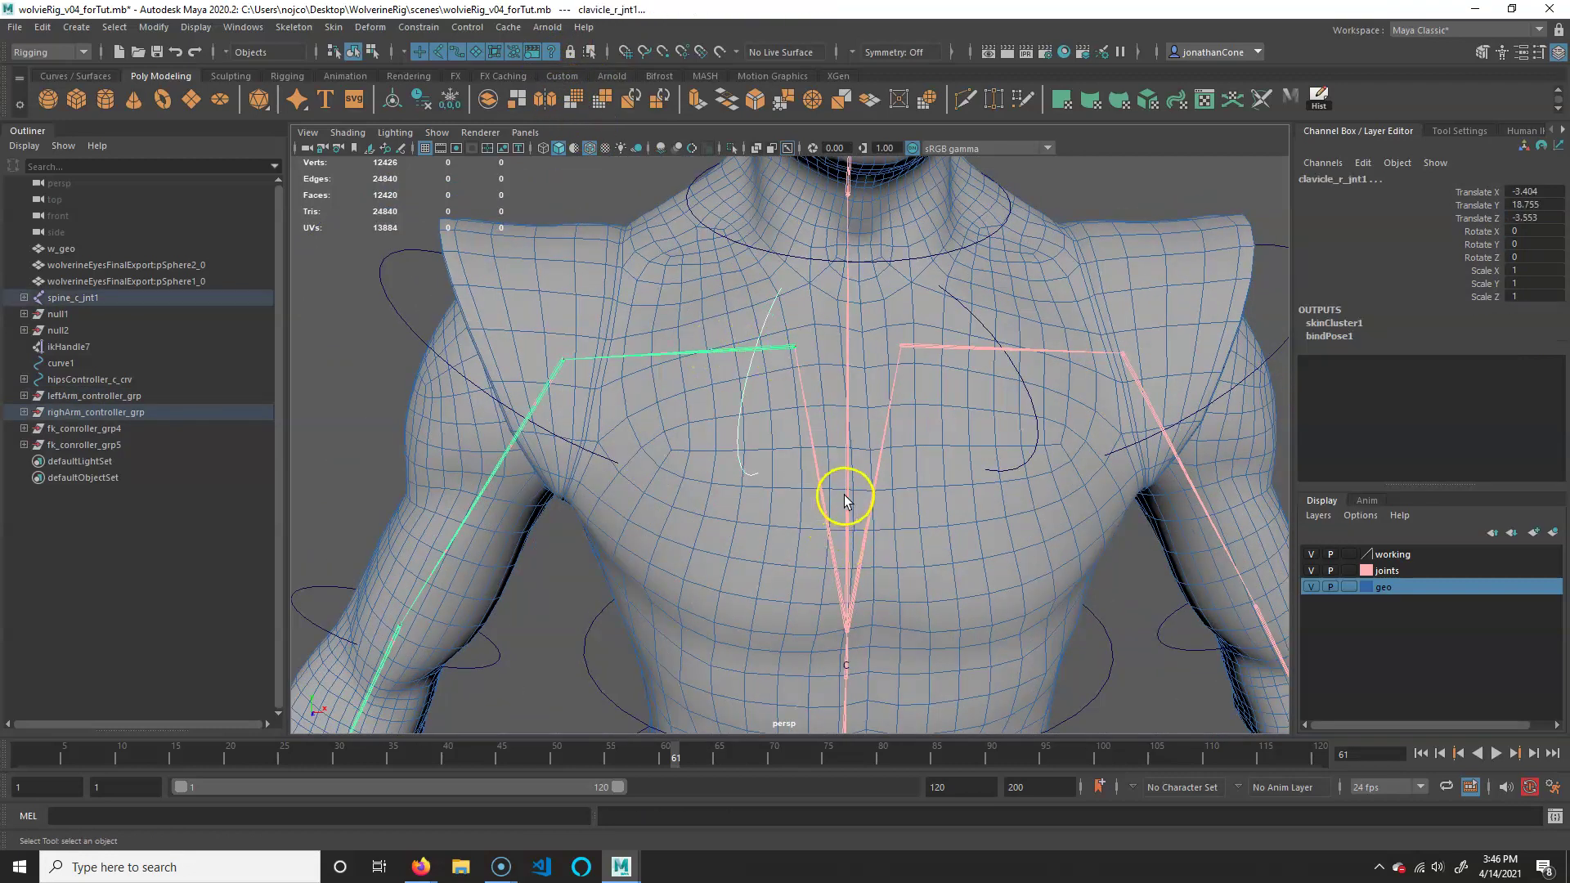
{"action": "key", "text": "g"}
{"action": "left_click_drag", "start_coordinate": [399, 290], "coordinate": [377, 286]}
{"action": "left_click", "coordinate": [561, 360], "text": "shift"}
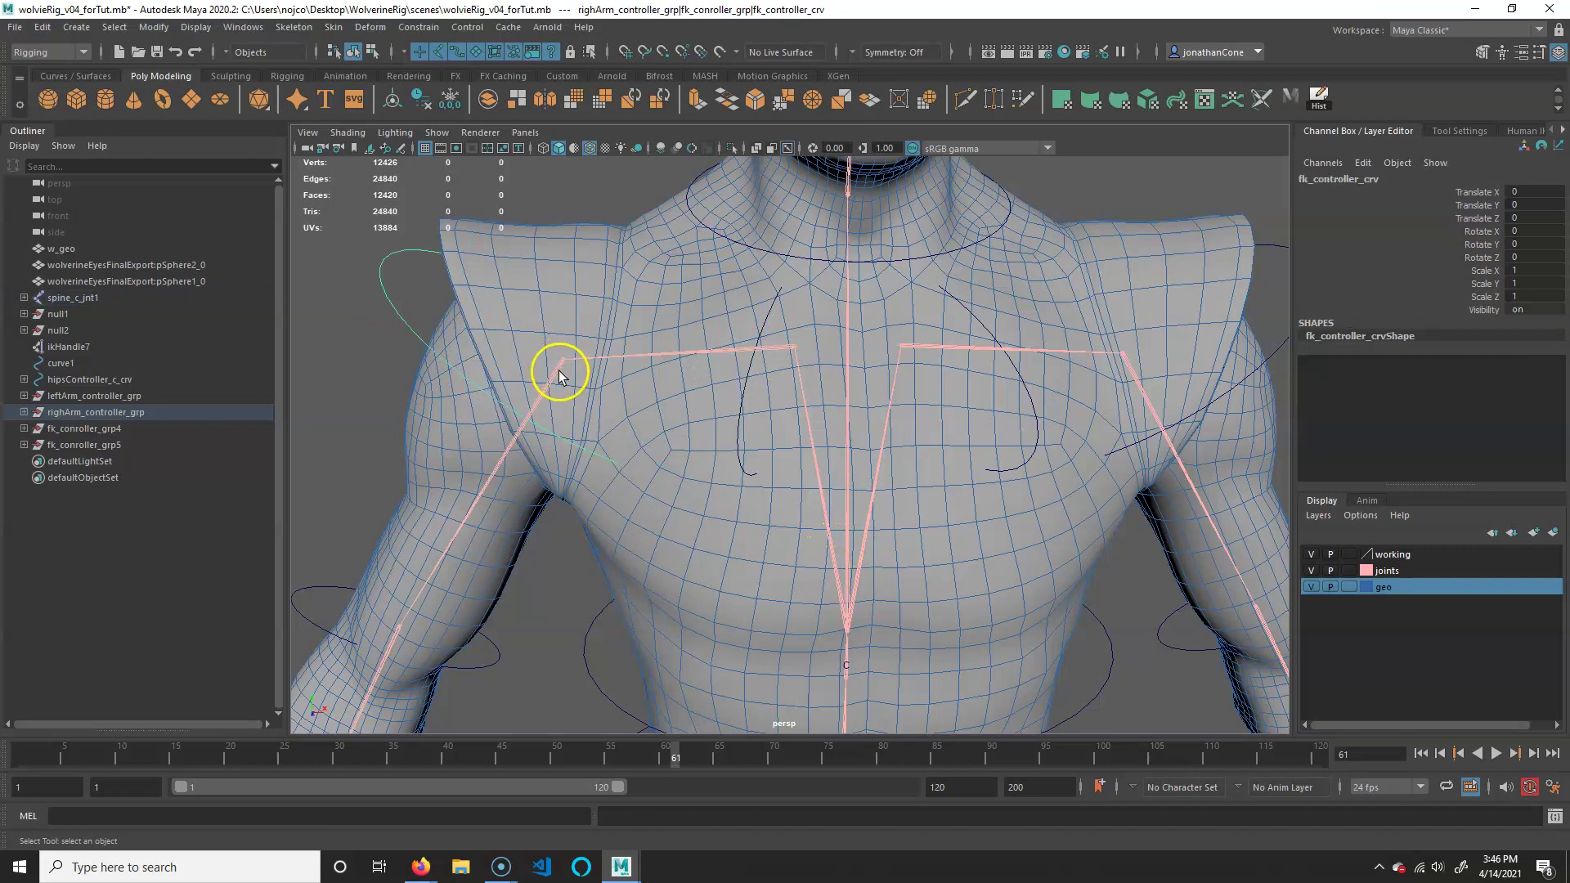
{"action": "key", "text": "g"}
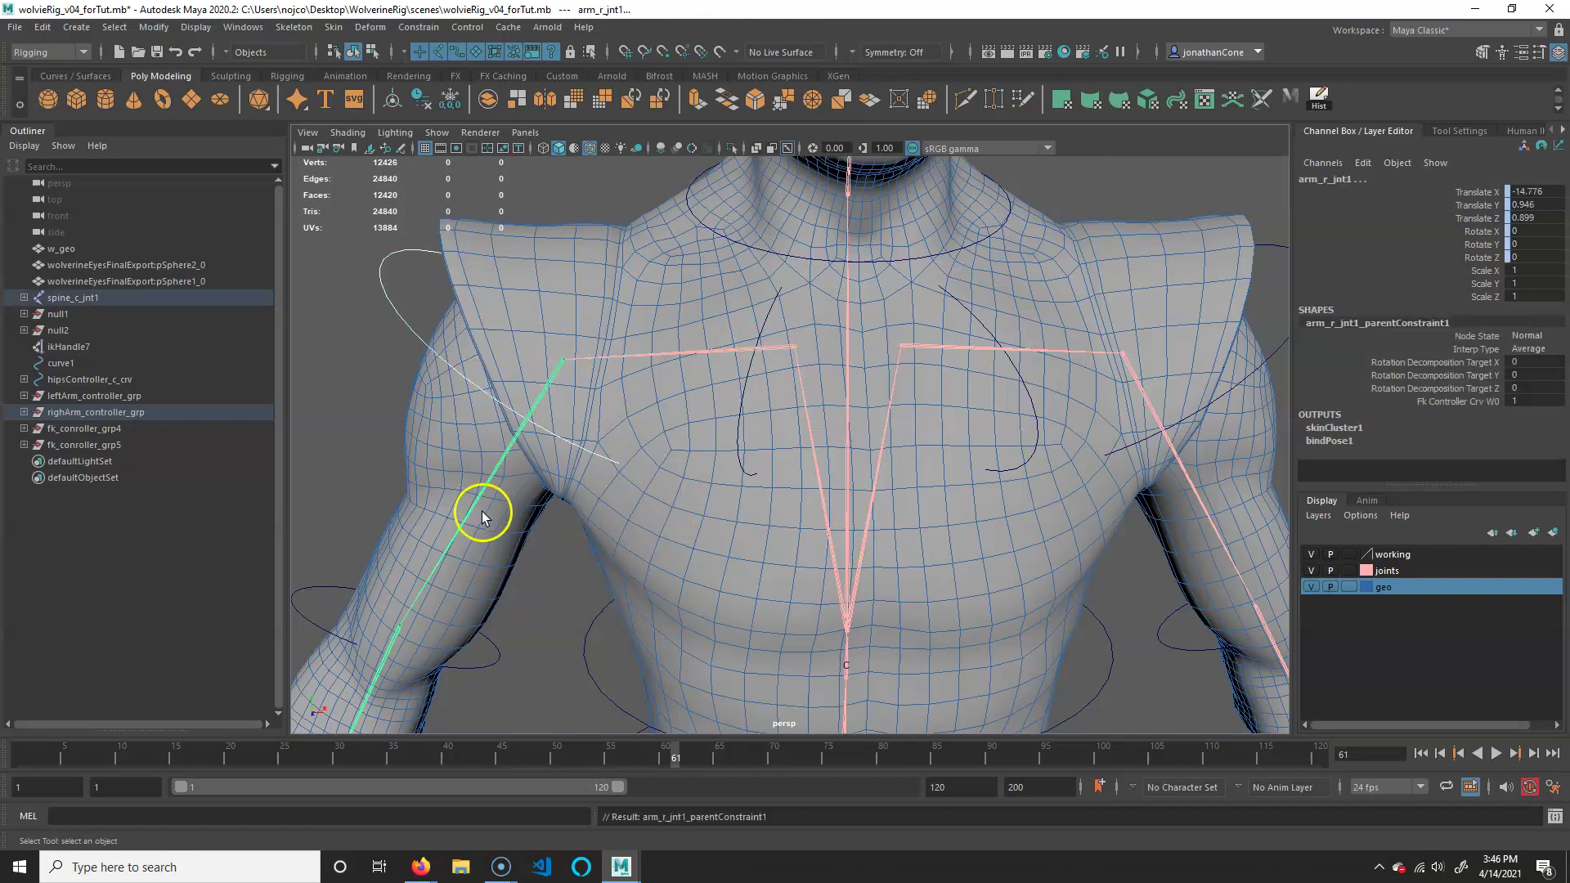
Try parenting the right elbow controller under arm_r_jnt2, and undo the parenting
{"action": "middle_click_drag", "start_coordinate": [539, 673], "coordinate": [679, 454], "text": "alt"}
{"action": "left_click", "coordinate": [616, 466]}
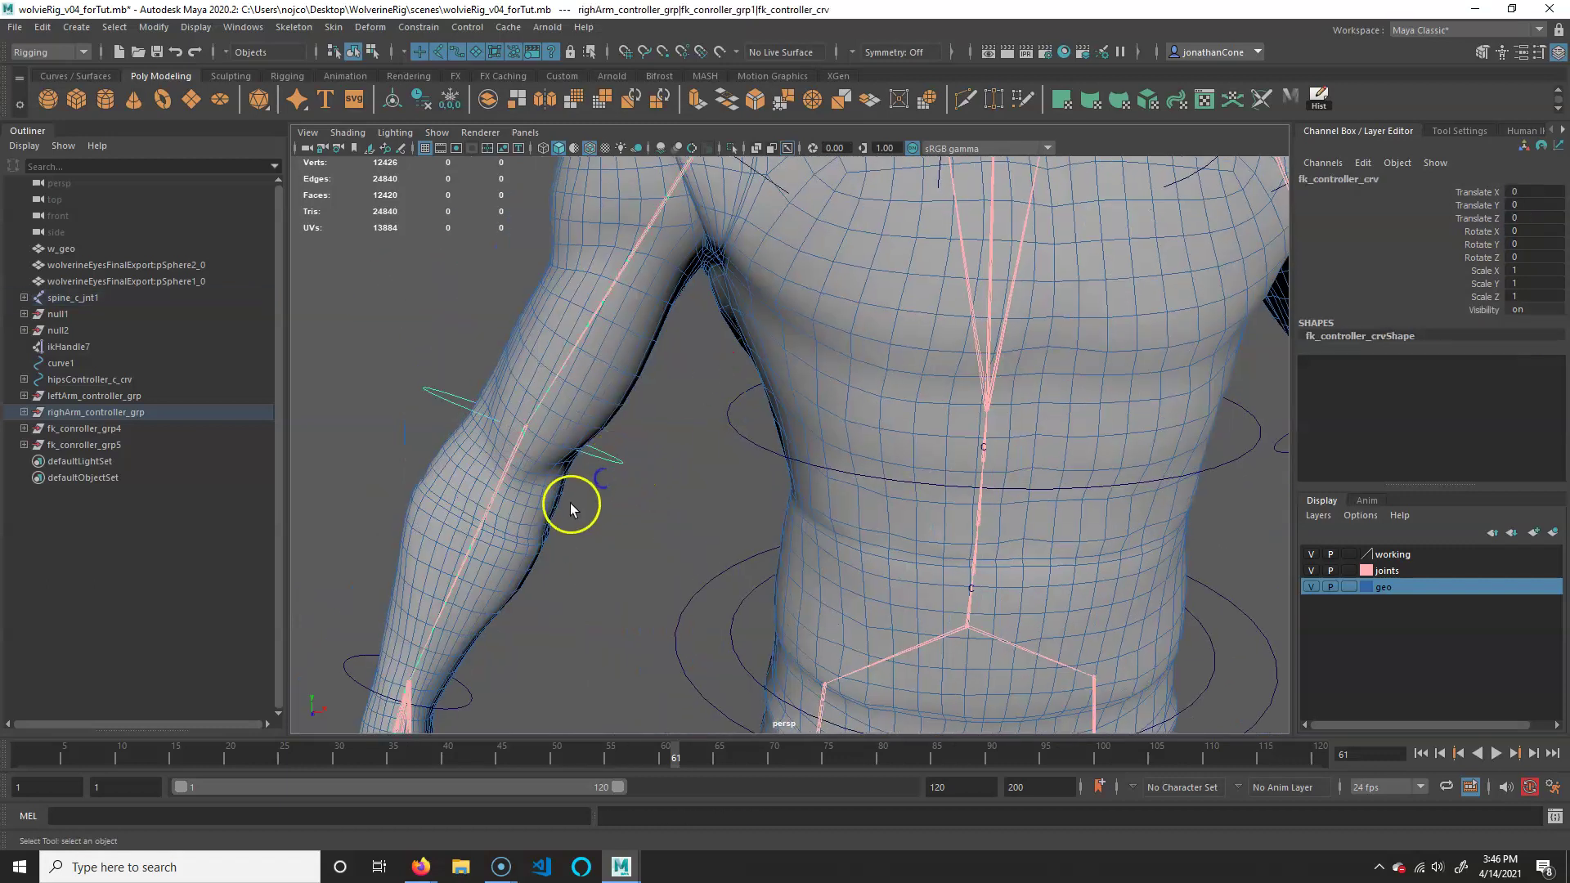
{"action": "left_click", "coordinate": [521, 452]}
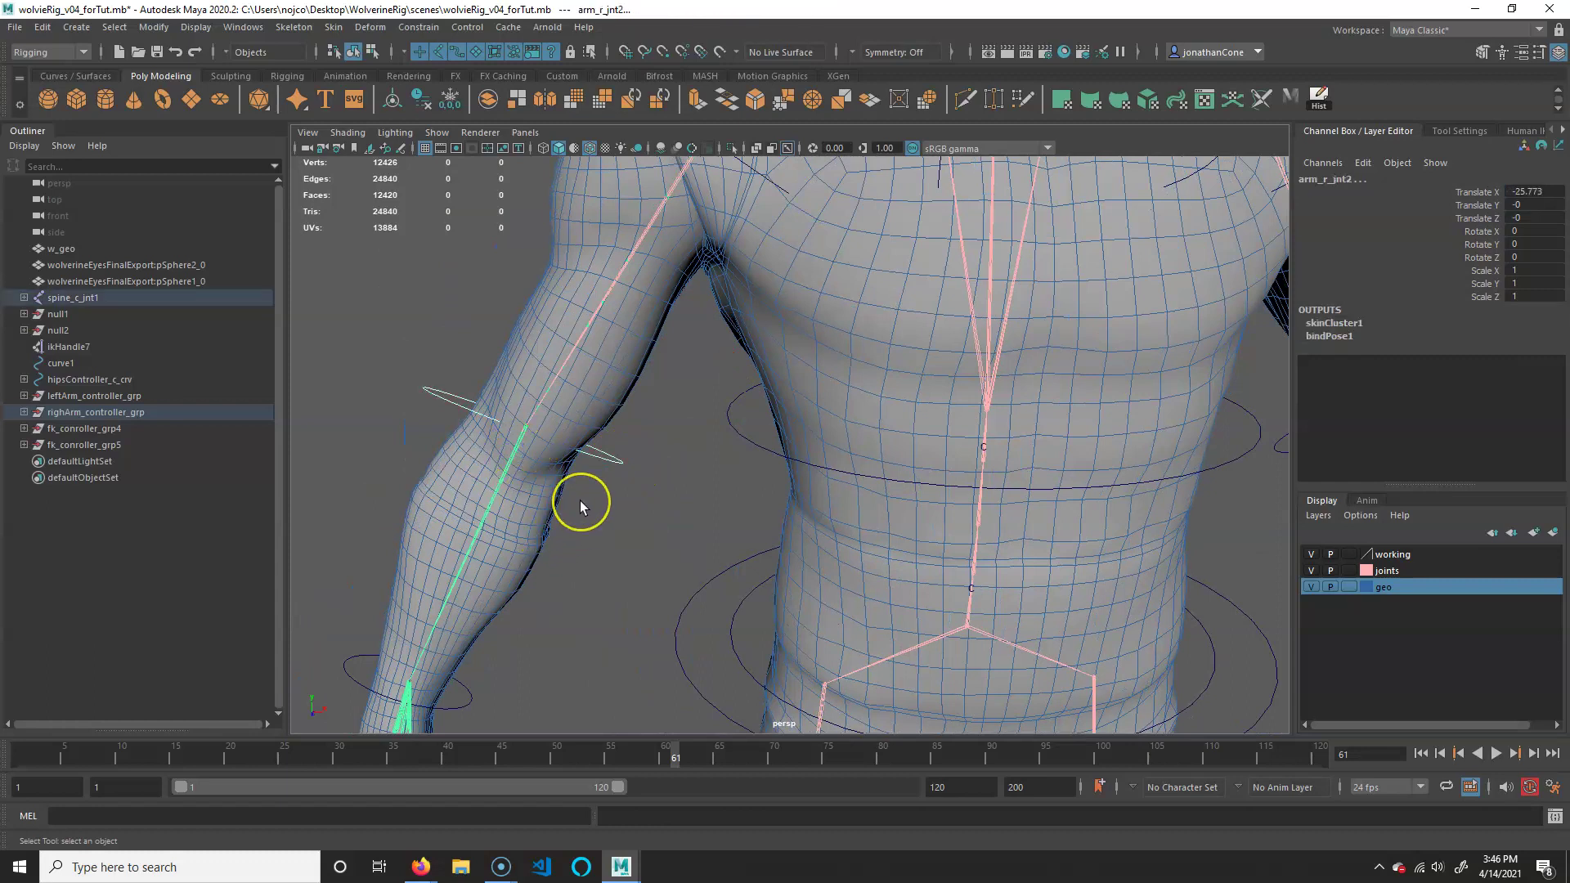
{"action": "left_click", "coordinate": [580, 501]}
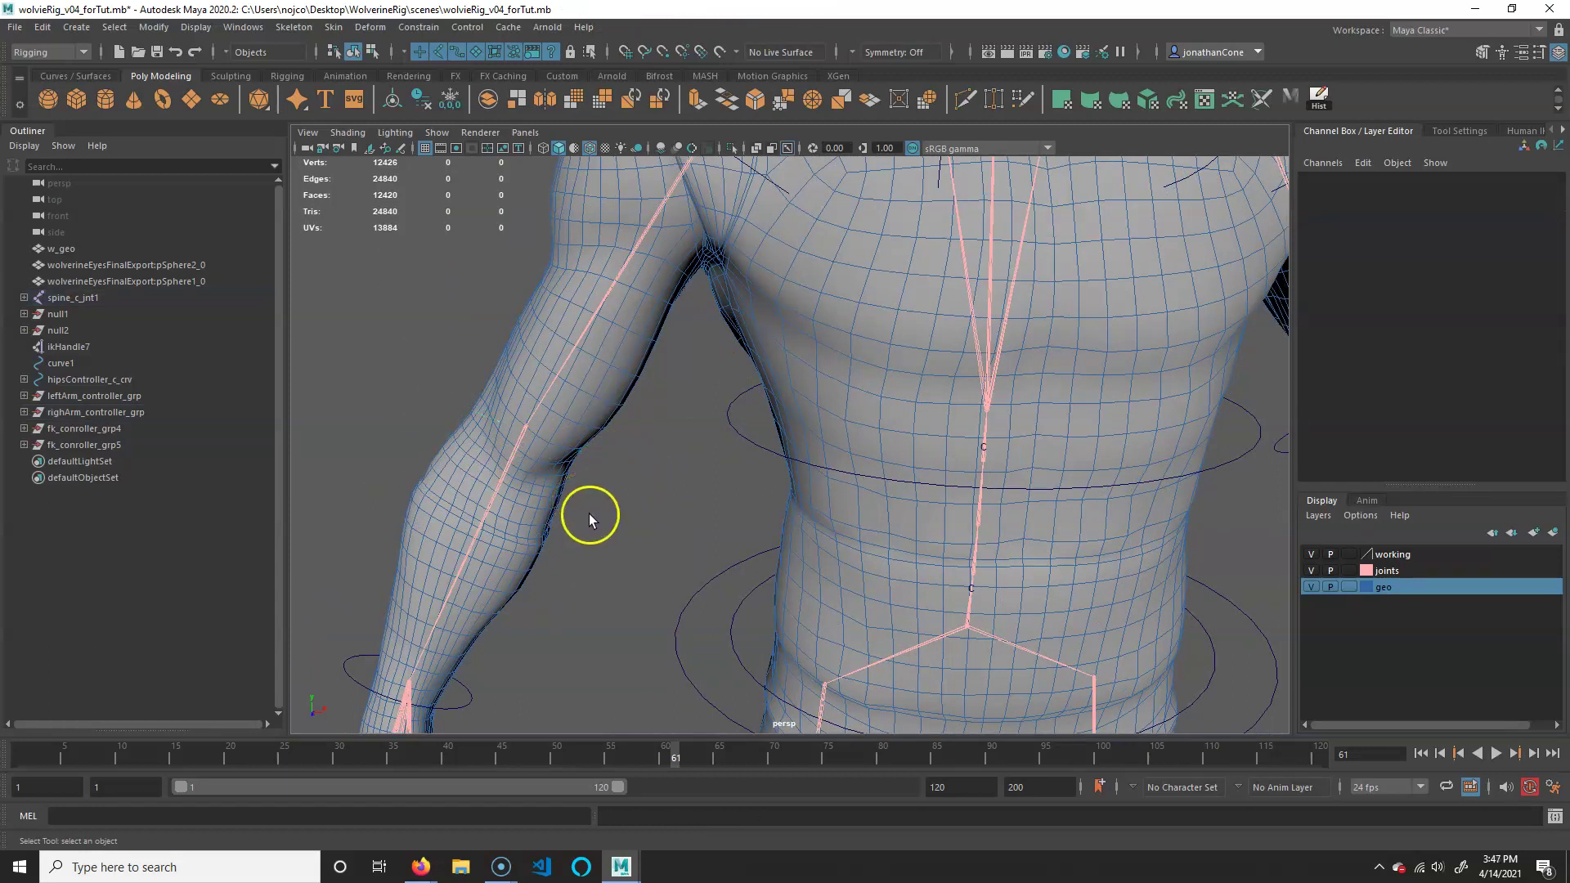
{"action": "key", "text": "ctrl+z"}
{"action": "key", "text": "ctrl+z"}
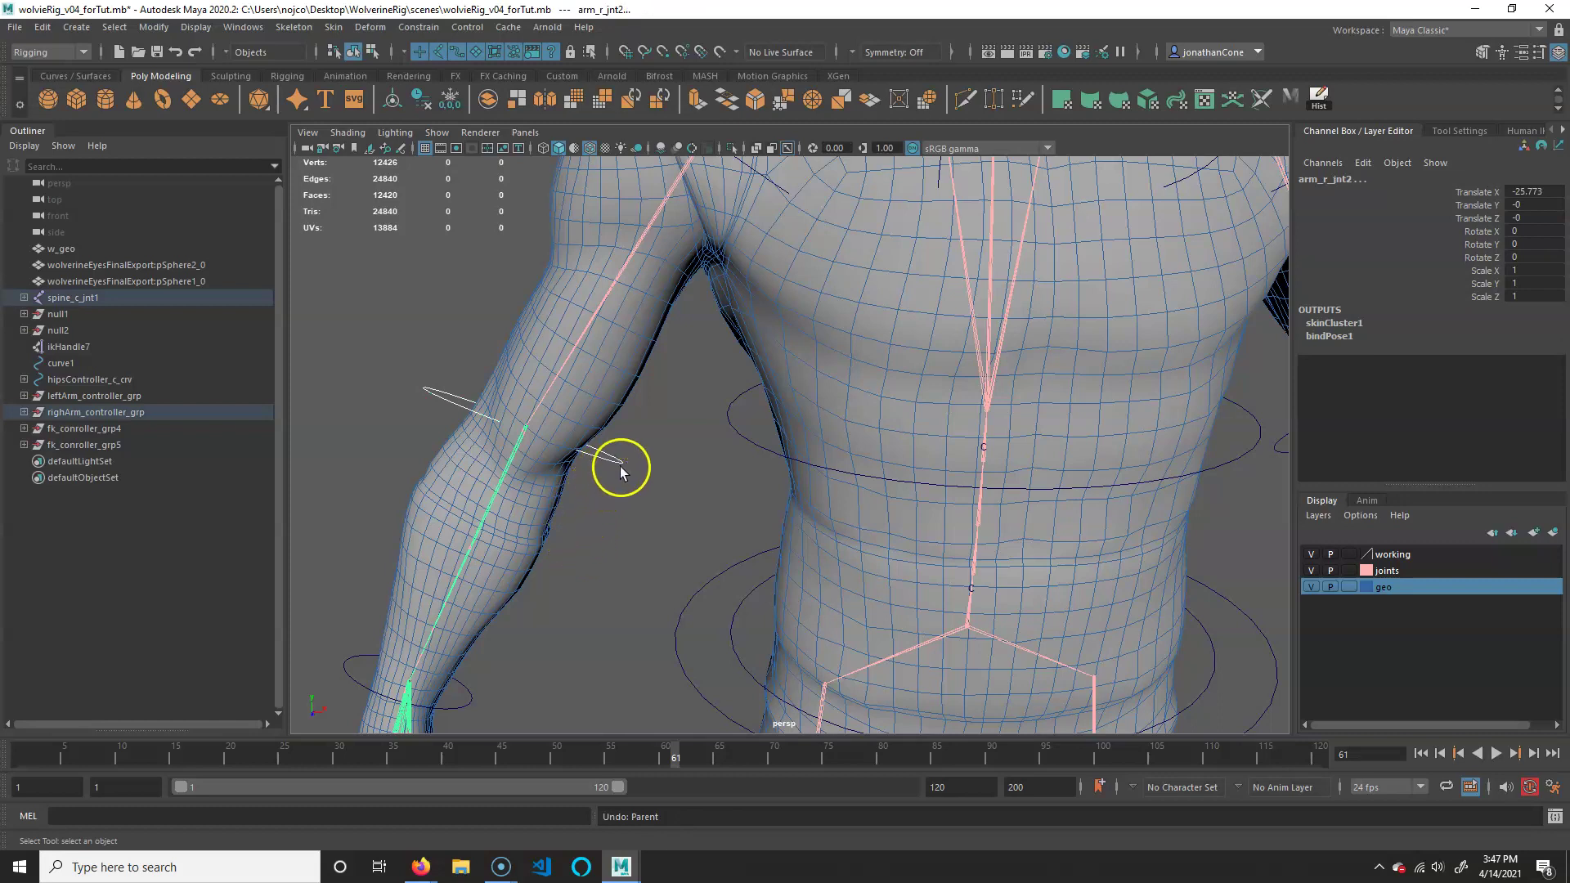
Parent-constrain the right elbow joint arm_r_jnt2 and the right wrist joint arm_r_jnt3 to their respective controllers
{"action": "left_click", "coordinate": [620, 468]}
{"action": "left_click", "coordinate": [612, 461]}
{"action": "left_click", "coordinate": [508, 475]}
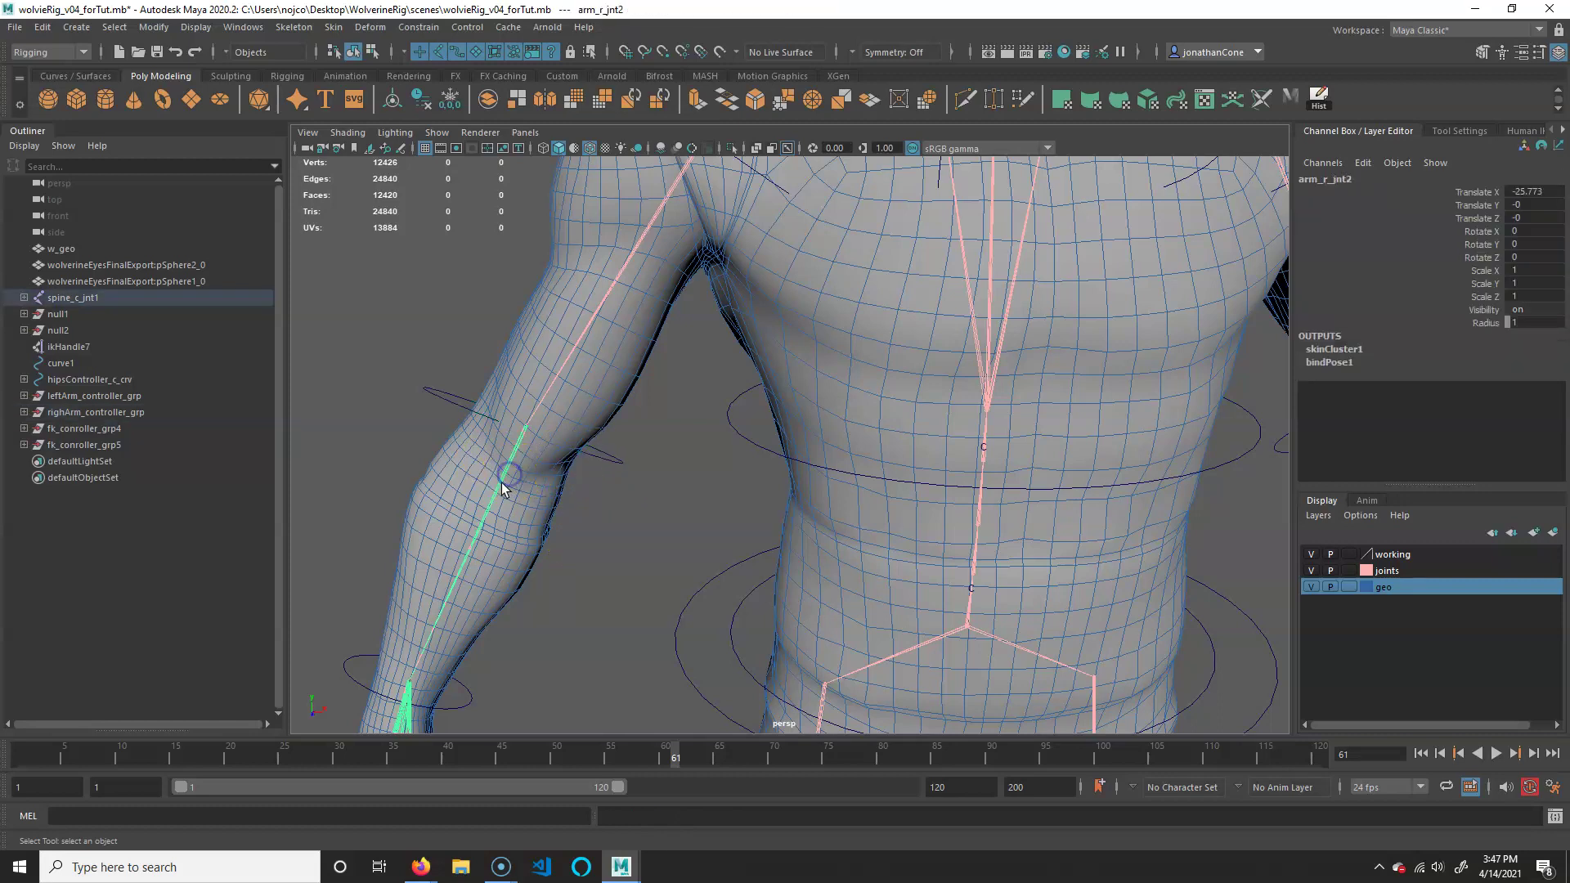
{"action": "left_click", "coordinate": [544, 458]}
{"action": "left_click", "coordinate": [516, 454], "text": "shift"}
{"action": "key", "text": "g"}
{"action": "middle_click_drag", "start_coordinate": [643, 636], "coordinate": [770, 484], "text": "alt"}
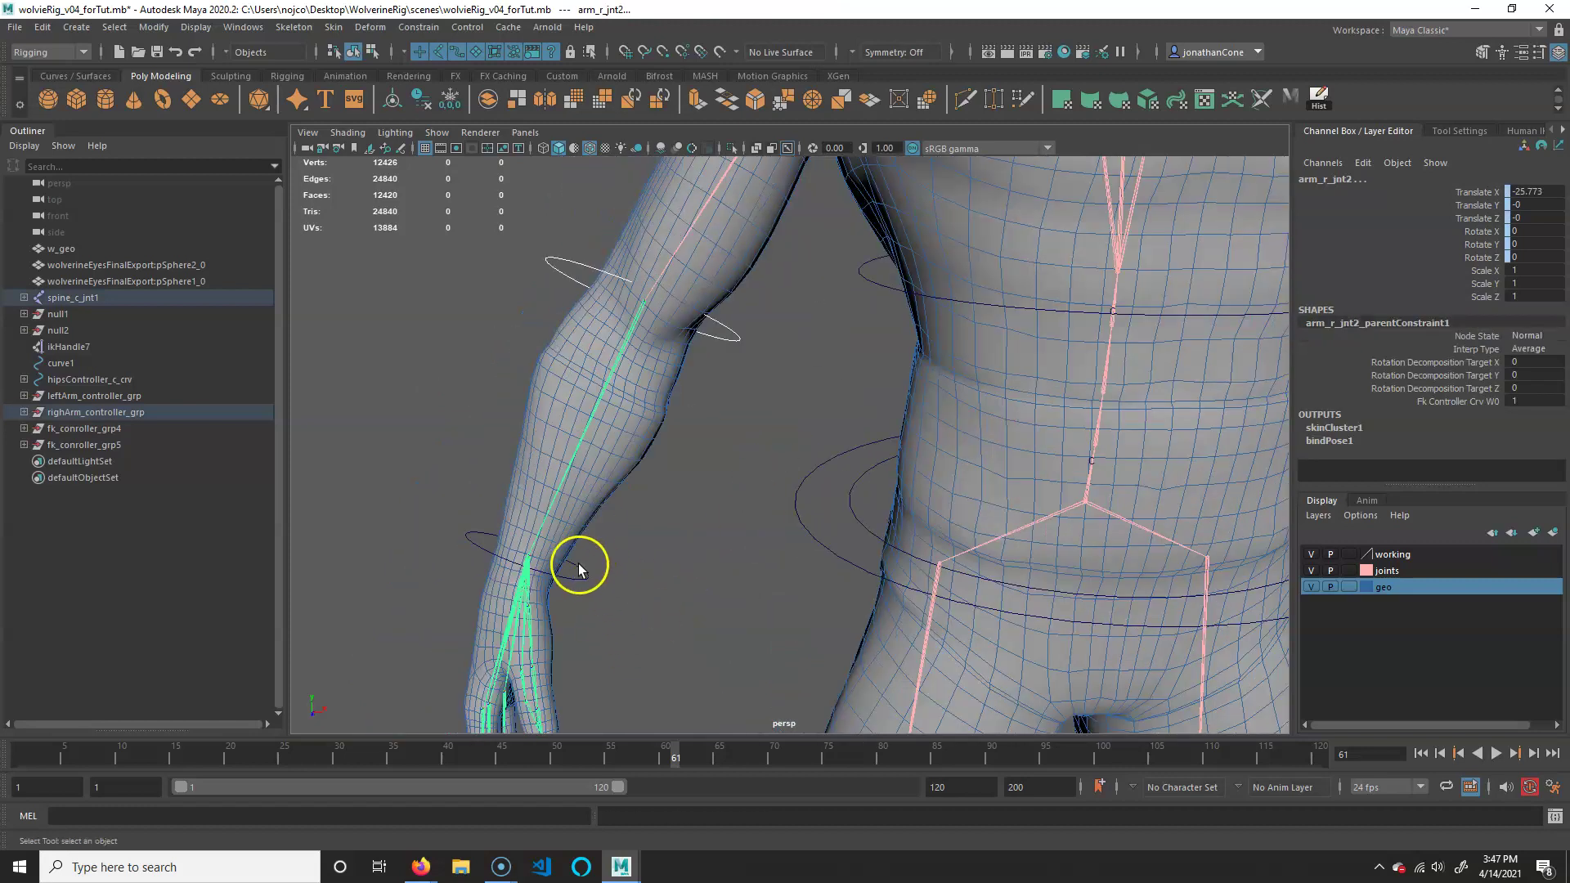
{"action": "left_click", "coordinate": [525, 555]}
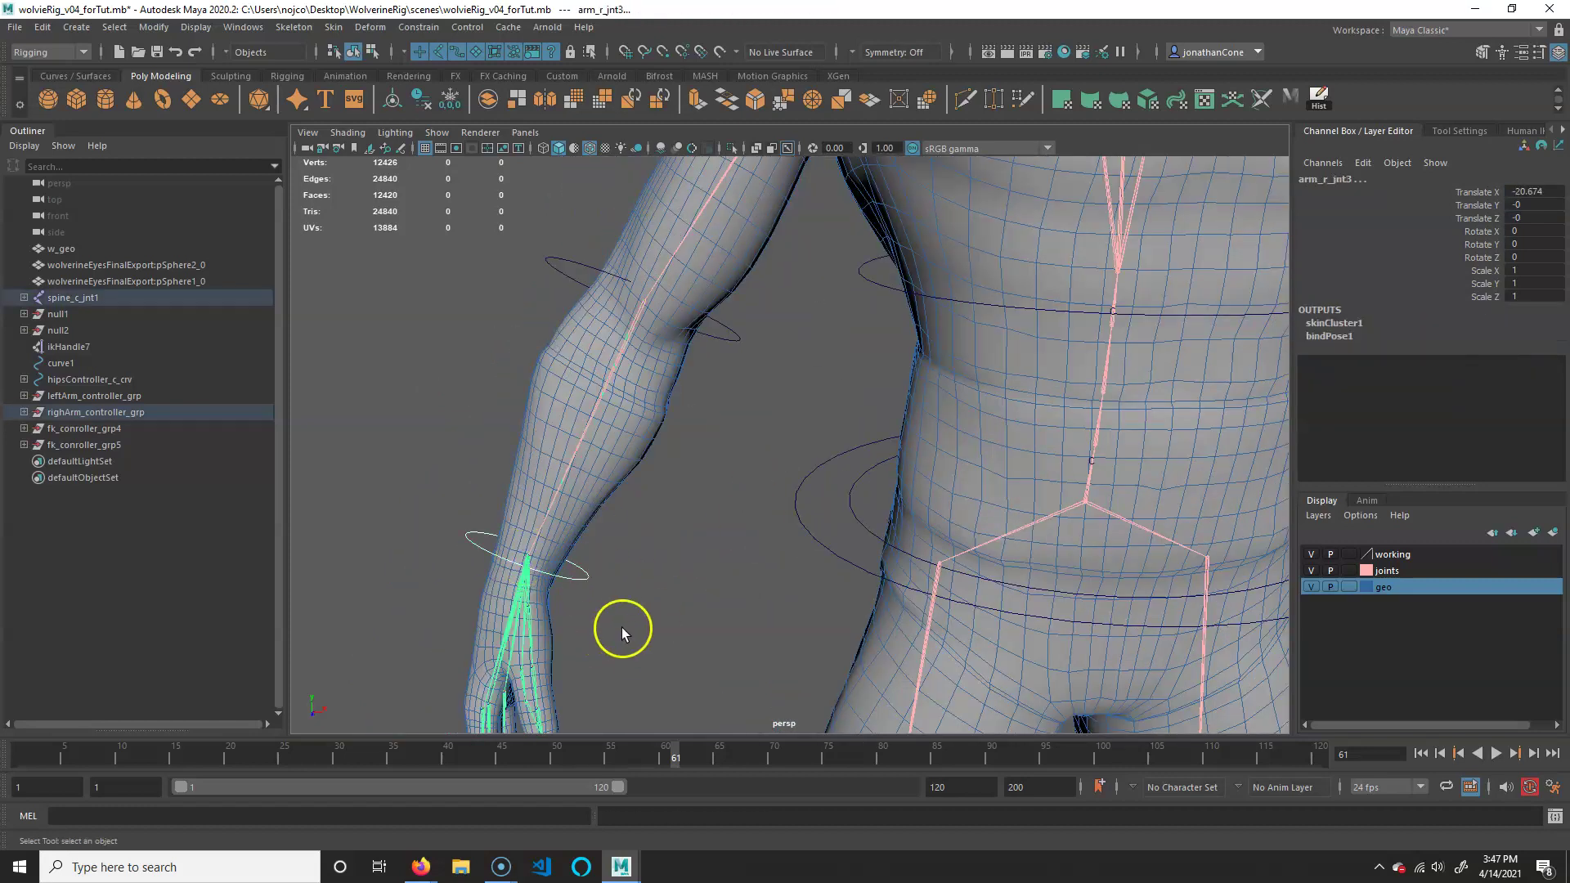
Parent-constrain head_c_jnt1 to the controller at the neck base and head_c_jnt2 to the controller at the head base
{"action": "right_click_drag", "start_coordinate": [893, 459], "coordinate": [459, 401], "text": "alt"}
{"action": "middle_click_drag", "start_coordinate": [935, 463], "coordinate": [932, 638], "text": "alt"}
{"action": "left_click_drag", "start_coordinate": [908, 589], "coordinate": [738, 515], "text": "alt"}
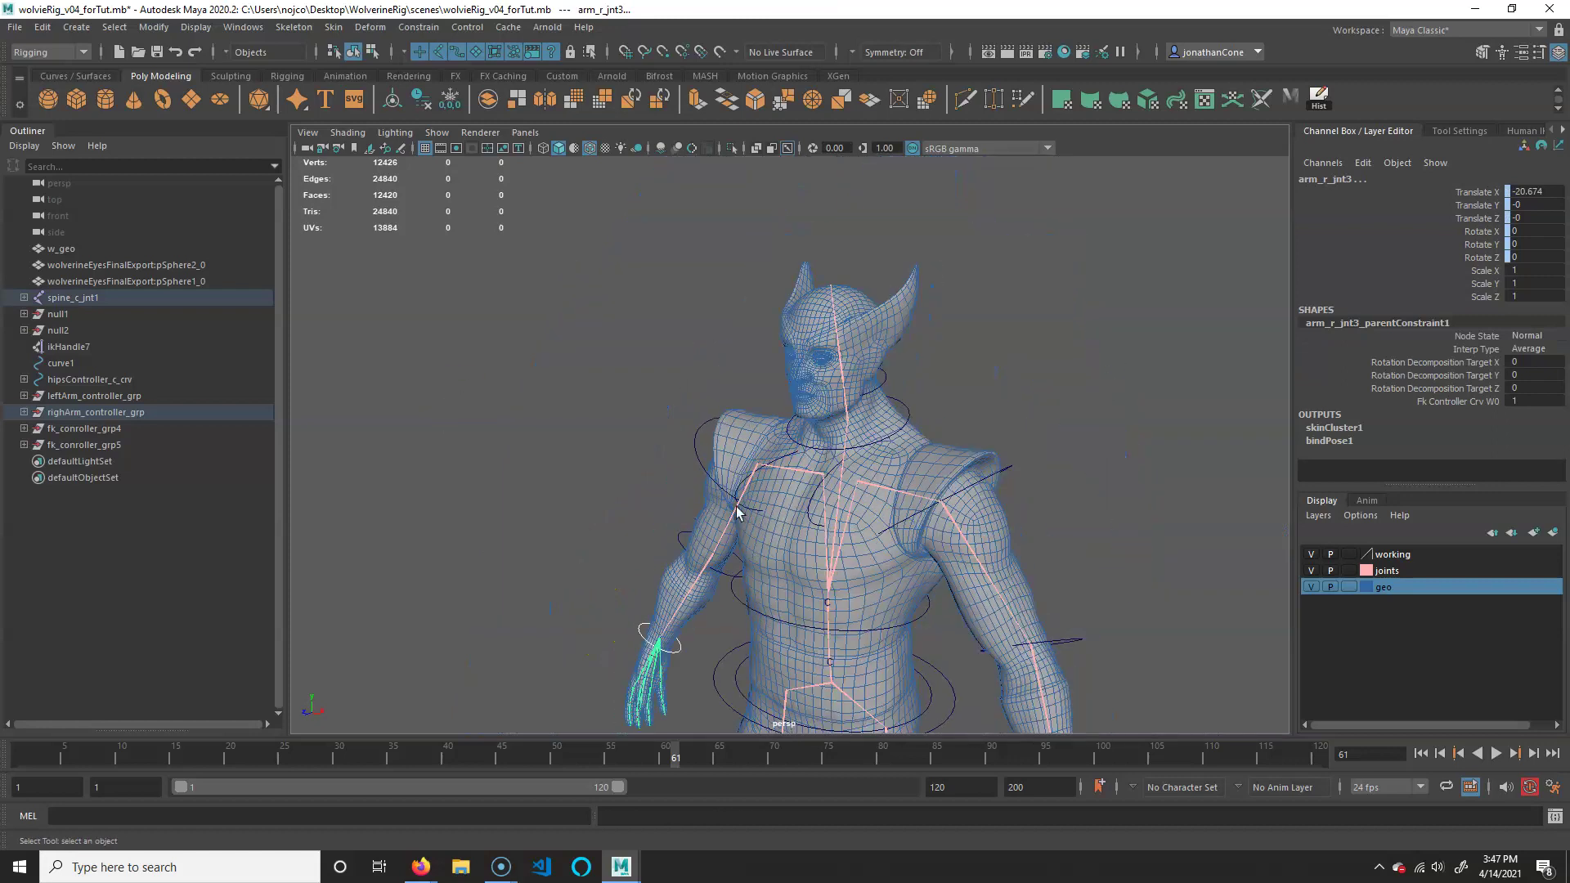
{"action": "right_click_drag", "start_coordinate": [737, 515], "coordinate": [937, 520], "text": "alt"}
{"action": "left_click_drag", "start_coordinate": [935, 520], "coordinate": [875, 376], "text": "alt"}
{"action": "left_click", "coordinate": [865, 372]}
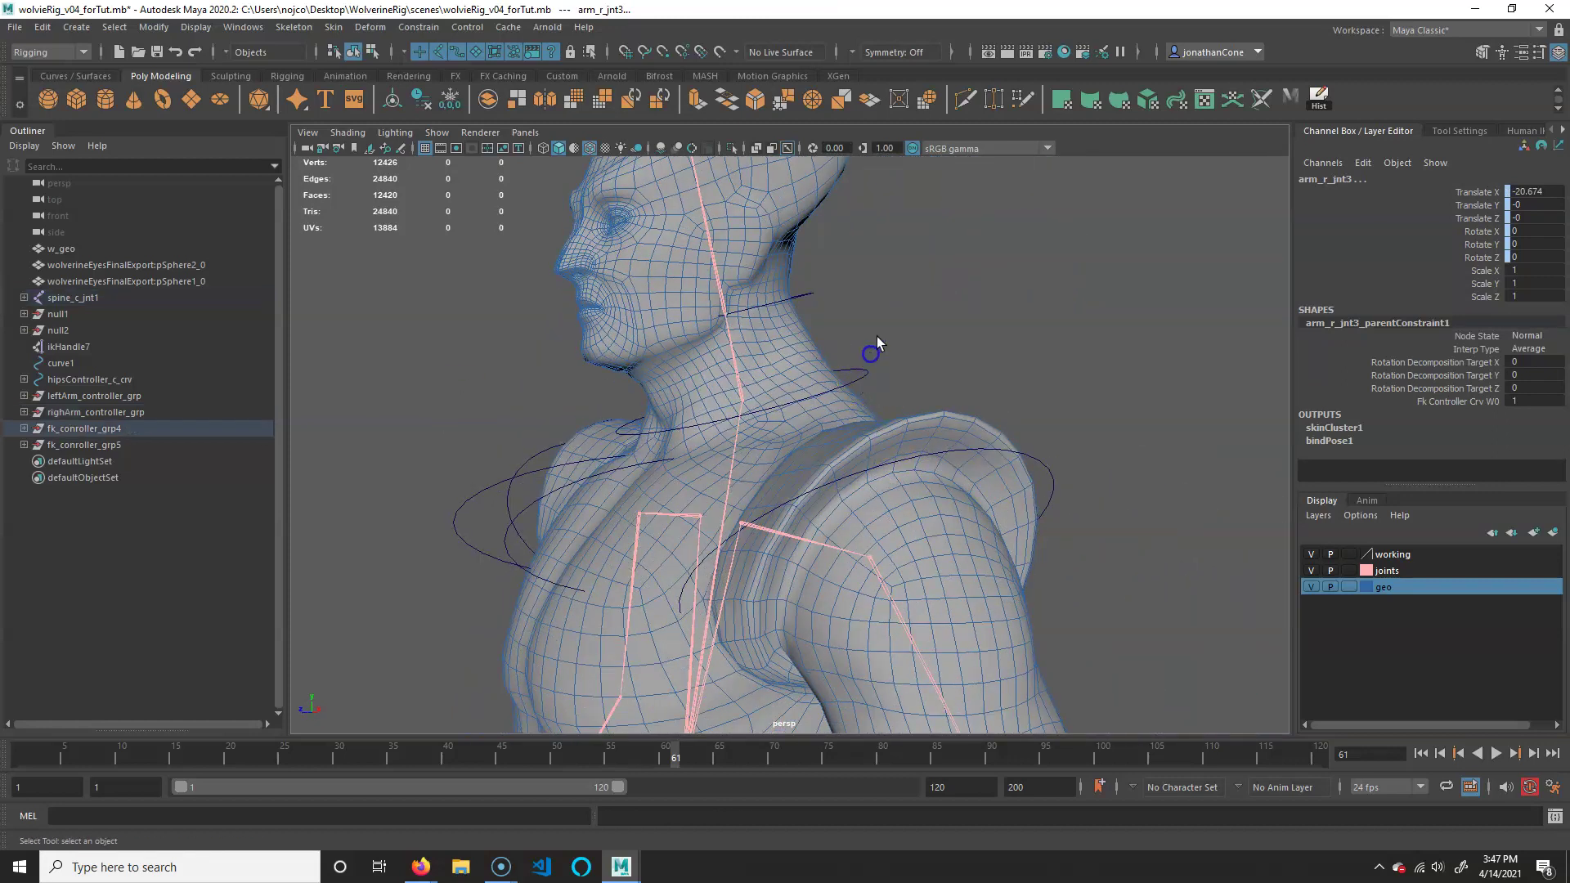
{"action": "left_click", "coordinate": [739, 392]}
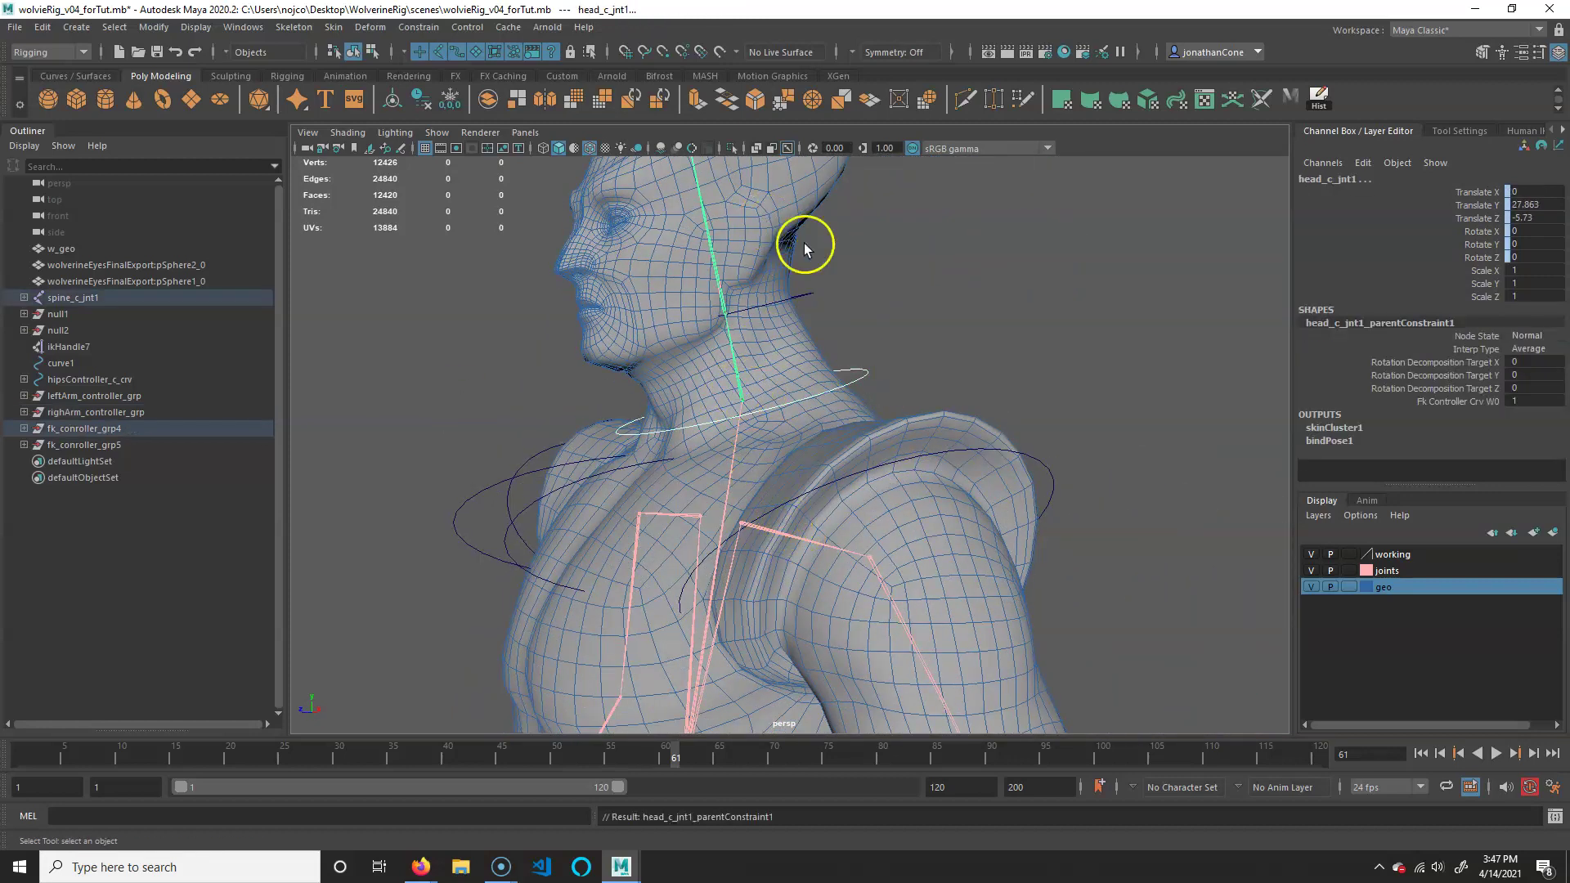
{"action": "left_click", "coordinate": [728, 322]}
{"action": "left_click", "coordinate": [720, 301]}
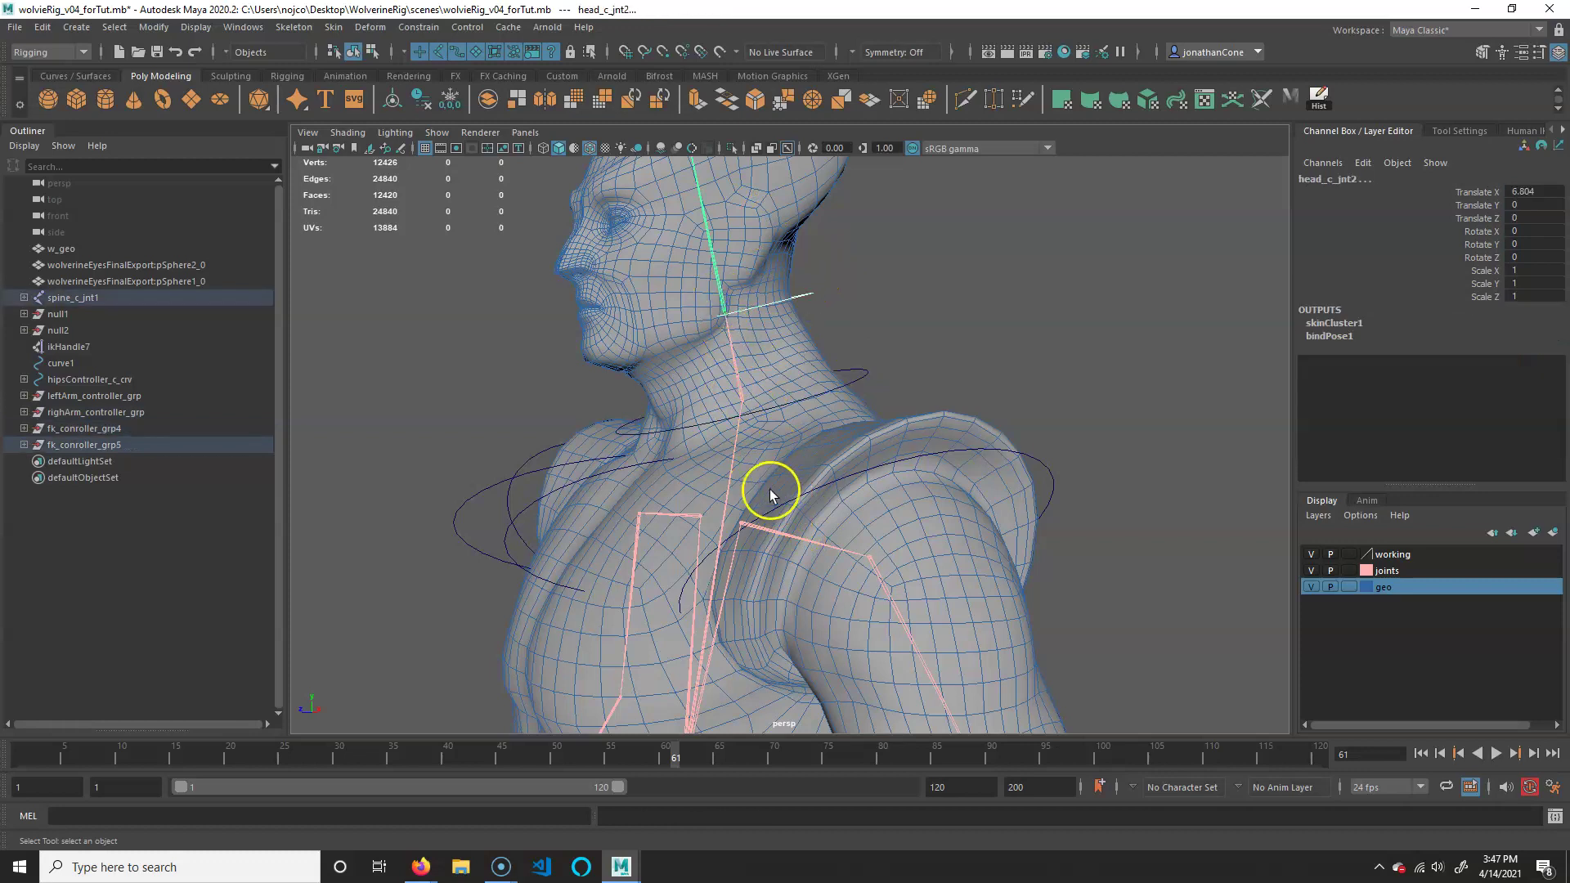
Rotate the left shoulder controller to test how the constrained arm deforms, and clear the selection
{"action": "left_click_drag", "start_coordinate": [771, 444], "coordinate": [893, 327], "text": "alt"}
{"action": "left_click_drag", "start_coordinate": [818, 376], "coordinate": [777, 356], "text": "alt"}
{"action": "left_click", "coordinate": [869, 347]}
{"action": "left_click_drag", "start_coordinate": [887, 317], "coordinate": [914, 157], "text": "alt"}
{"action": "scroll", "coordinate": [891, 348], "scroll_direction": "up", "scroll_amount": 3}
{"action": "key", "text": "e"}
{"action": "left_click_drag", "start_coordinate": [898, 476], "coordinate": [978, 497], "text": "alt"}
{"action": "middle_click_drag", "start_coordinate": [1013, 560], "coordinate": [1019, 498], "text": "alt"}
{"action": "left_click", "coordinate": [1055, 497]}
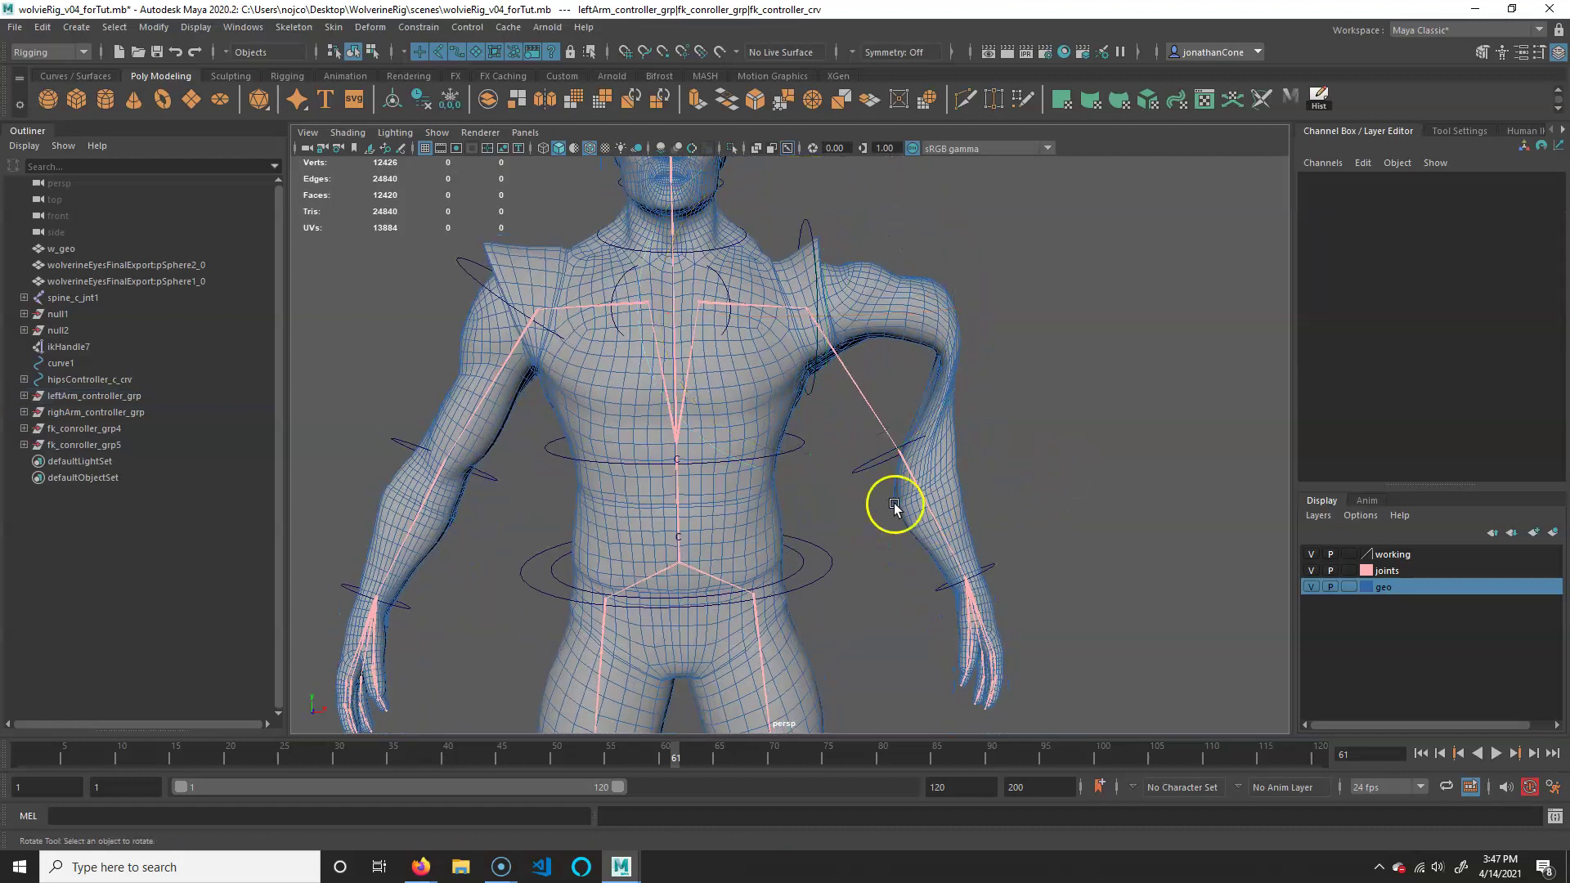
Rotate the left elbow controller to test the forearm, and undo the rotation
{"action": "left_click", "coordinate": [863, 448]}
{"action": "mouse_move", "coordinate": [1002, 470]}
{"action": "left_mouse_down"}
{"action": "mouse_move", "coordinate": [1016, 414]}
{"action": "mouse_move", "coordinate": [1020, 477]}
{"action": "mouse_move", "coordinate": [1004, 495]}
{"action": "left_mouse_up"}
{"action": "key", "text": "ctrl+z"}
{"action": "key", "text": "ctrl+z"}
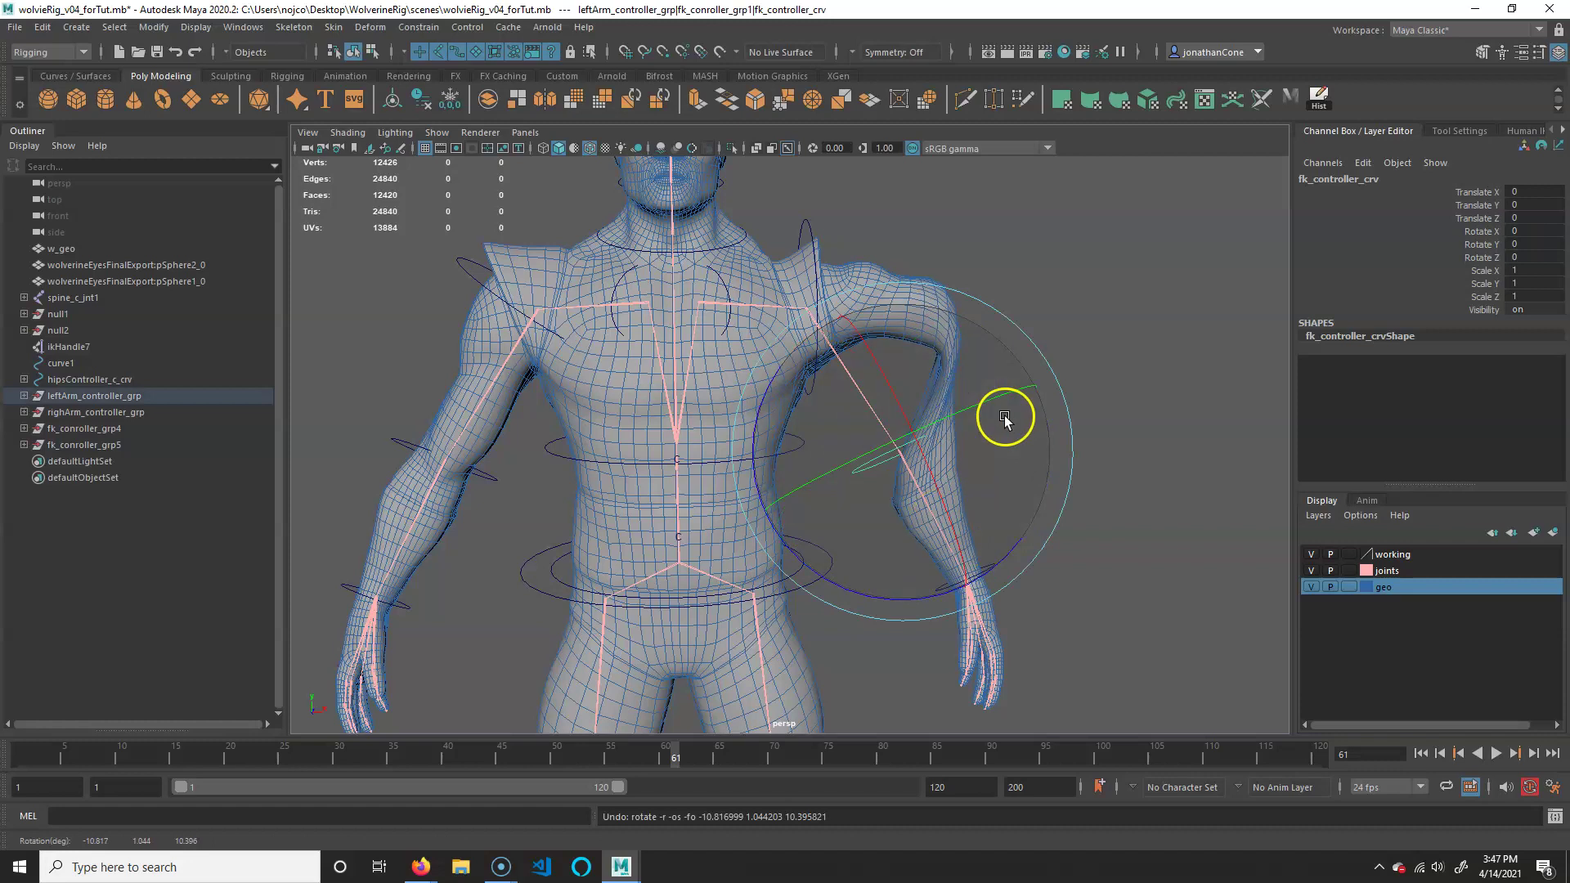
Undo the remaining test rotations on the left arm controllers to restore the arm's rest pose
{"action": "key", "text": "ctrl+z"}
{"action": "key", "text": "ctrl+z"}
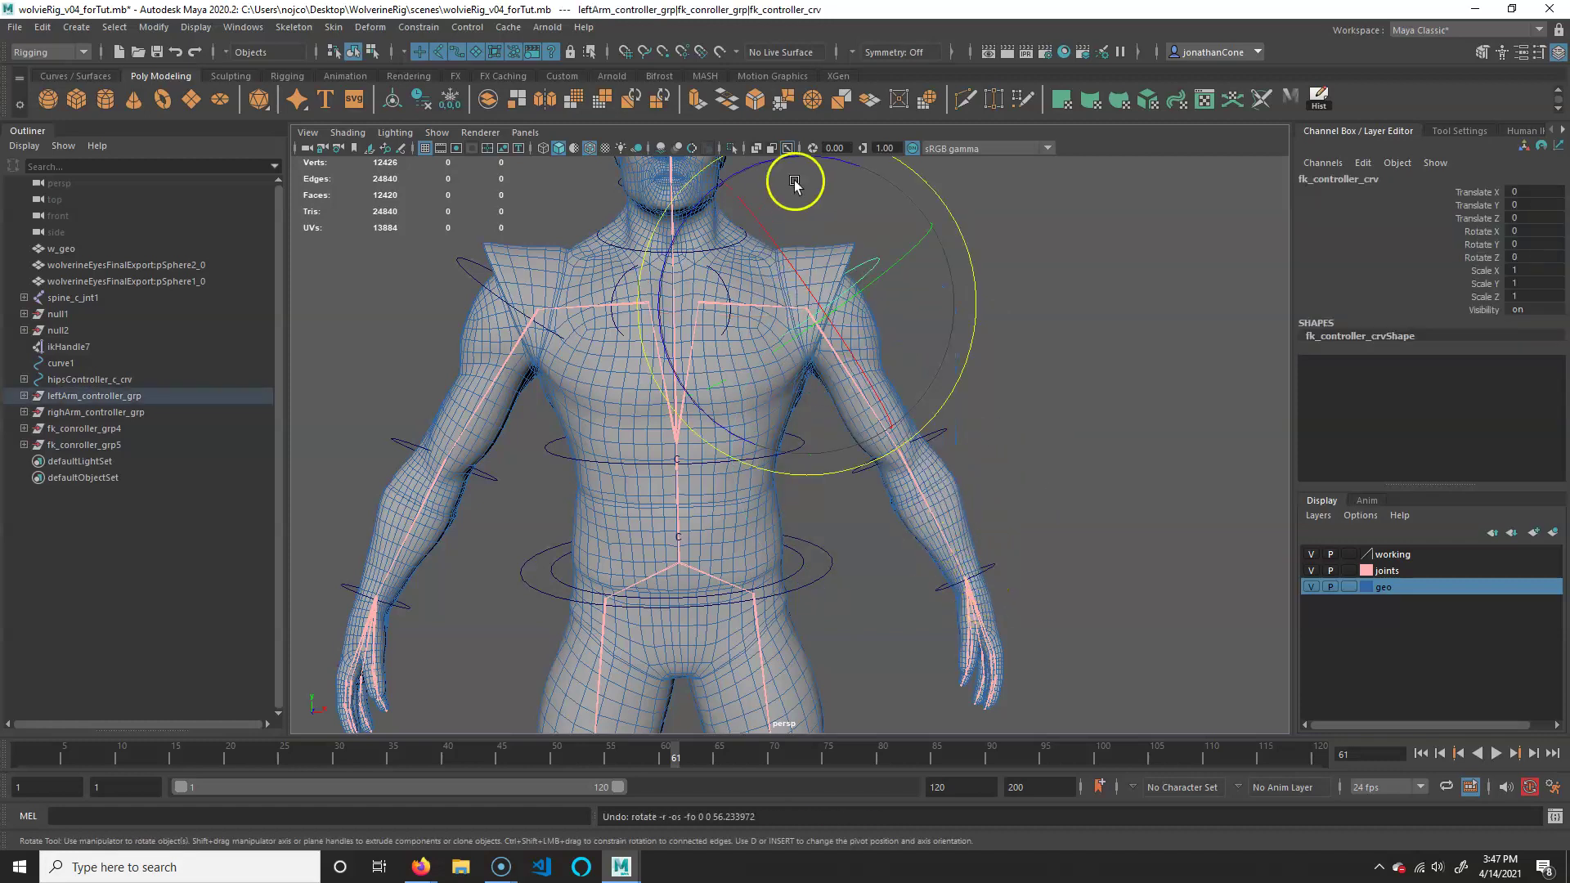
{"action": "mouse_move", "coordinate": [1024, 543]}
{"action": "left_mouse_down", "text": "alt"}
{"action": "mouse_move", "coordinate": [1117, 489]}
{"action": "mouse_move", "coordinate": [963, 523]}
{"action": "mouse_move", "coordinate": [993, 505]}
{"action": "mouse_move", "coordinate": [963, 497]}
{"action": "mouse_move", "coordinate": [1008, 538]}
{"action": "left_mouse_up", "text": "alt"}
{"action": "key", "text": "q"}
Expand leftArm_controller_grp and fk_conroller_grp2 to examine how the left wrist controller sits beneath its group, and clear the selection
{"action": "right_click_drag", "start_coordinate": [1008, 538], "coordinate": [1036, 542], "text": "alt"}
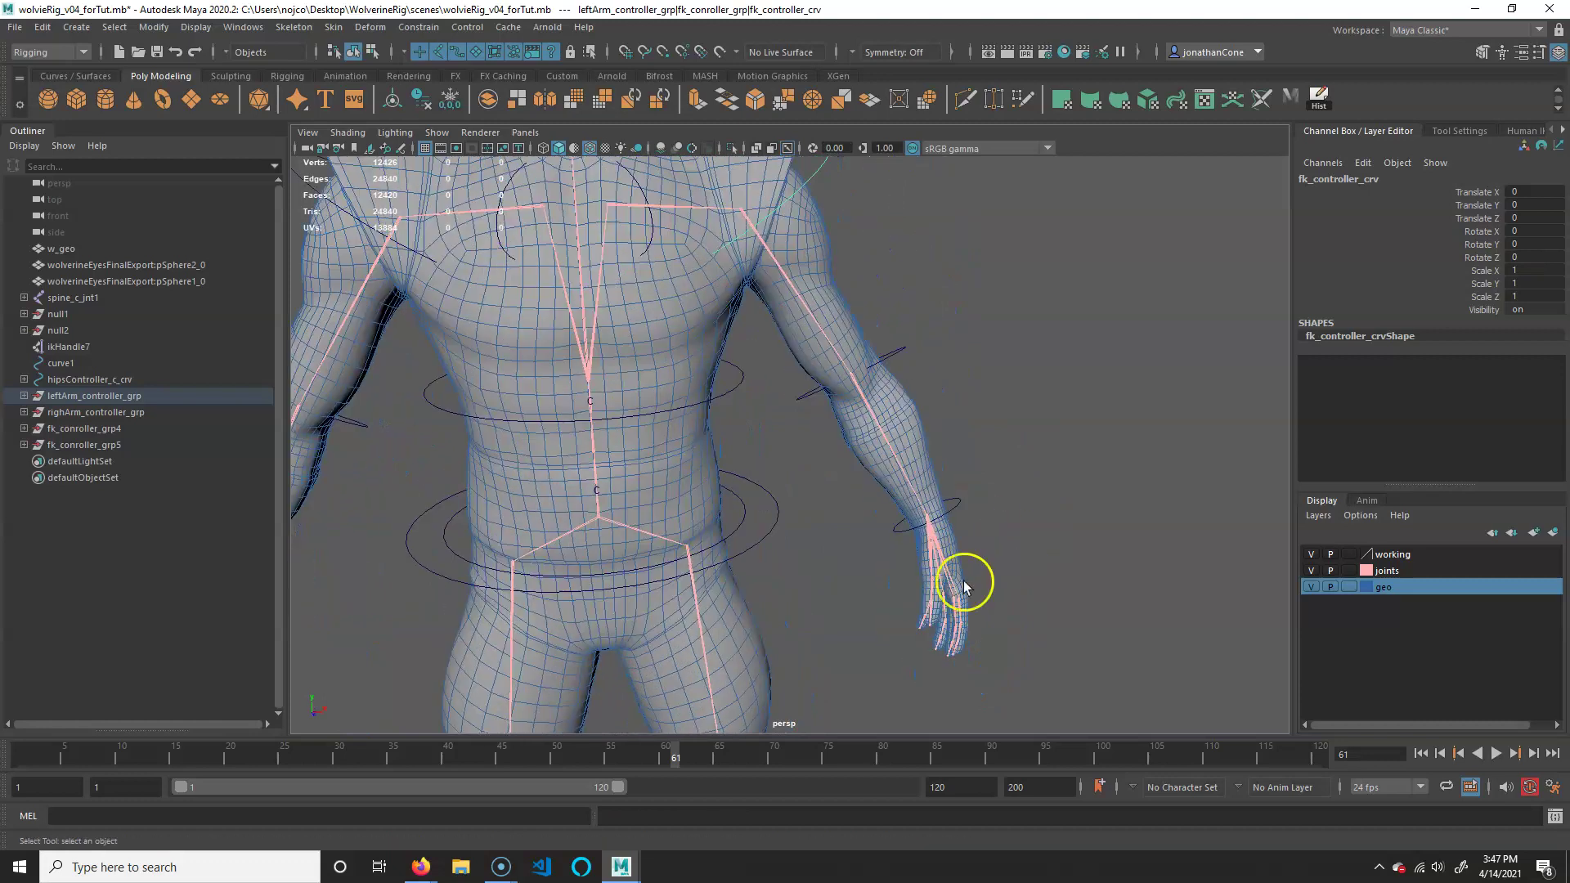
{"action": "middle_click_drag", "start_coordinate": [928, 433], "coordinate": [1046, 595], "text": "alt"}
{"action": "left_click_drag", "start_coordinate": [943, 502], "coordinate": [946, 428], "text": "alt"}
{"action": "middle_click_drag", "start_coordinate": [948, 552], "coordinate": [824, 406], "text": "alt"}
{"action": "right_click_drag", "start_coordinate": [824, 405], "coordinate": [939, 421], "text": "alt"}
{"action": "left_click", "coordinate": [954, 520]}
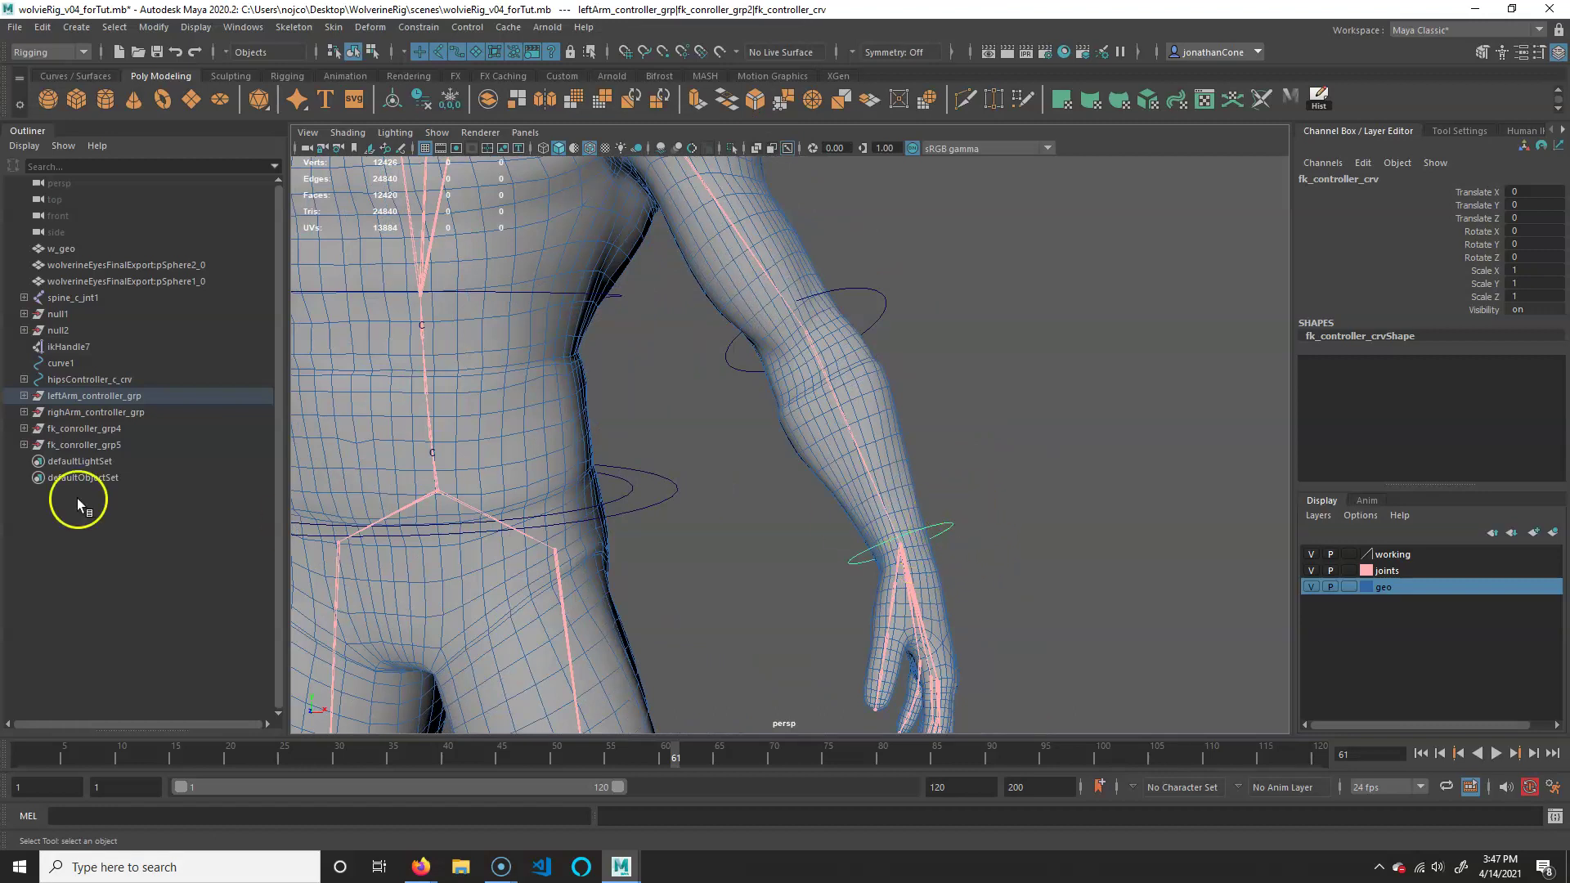
{"action": "left_click", "coordinate": [24, 395]}
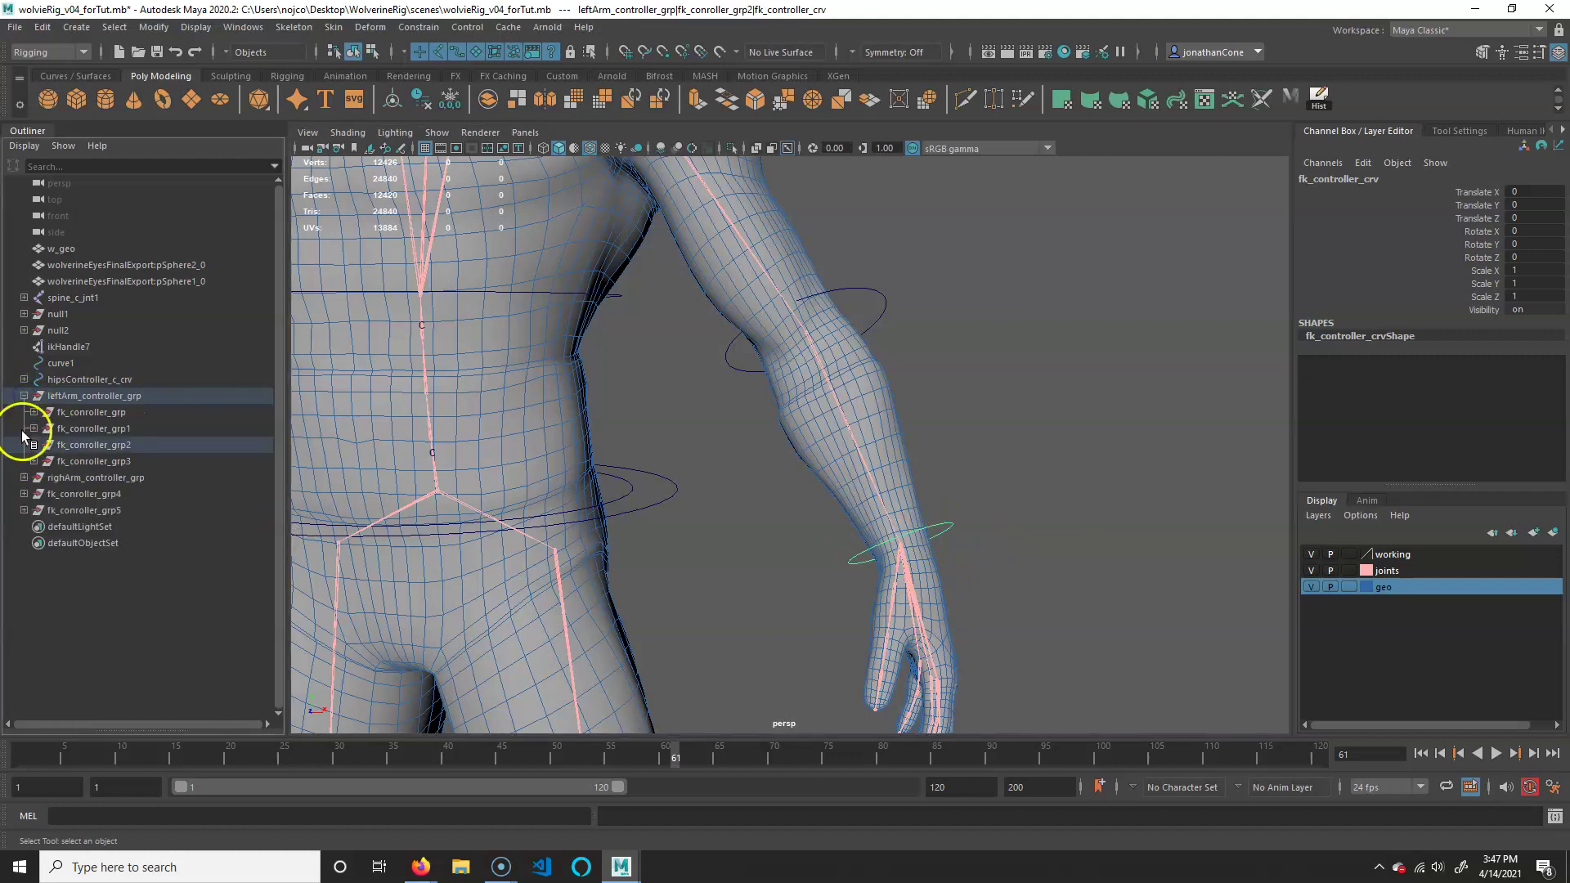
{"action": "left_click", "coordinate": [33, 445]}
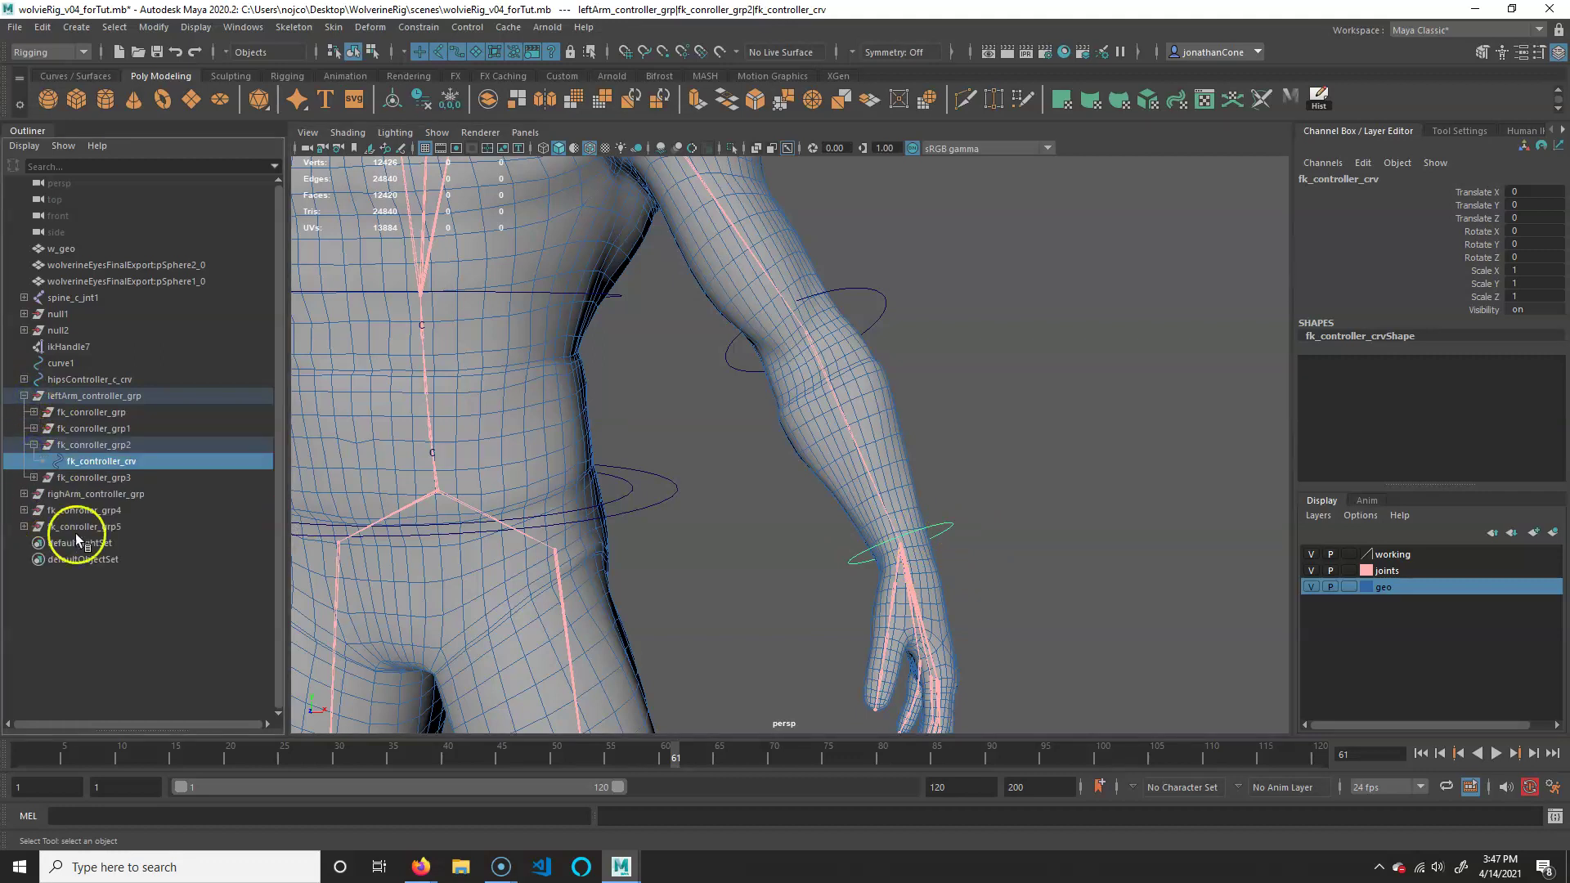
{"action": "left_click", "coordinate": [130, 444]}
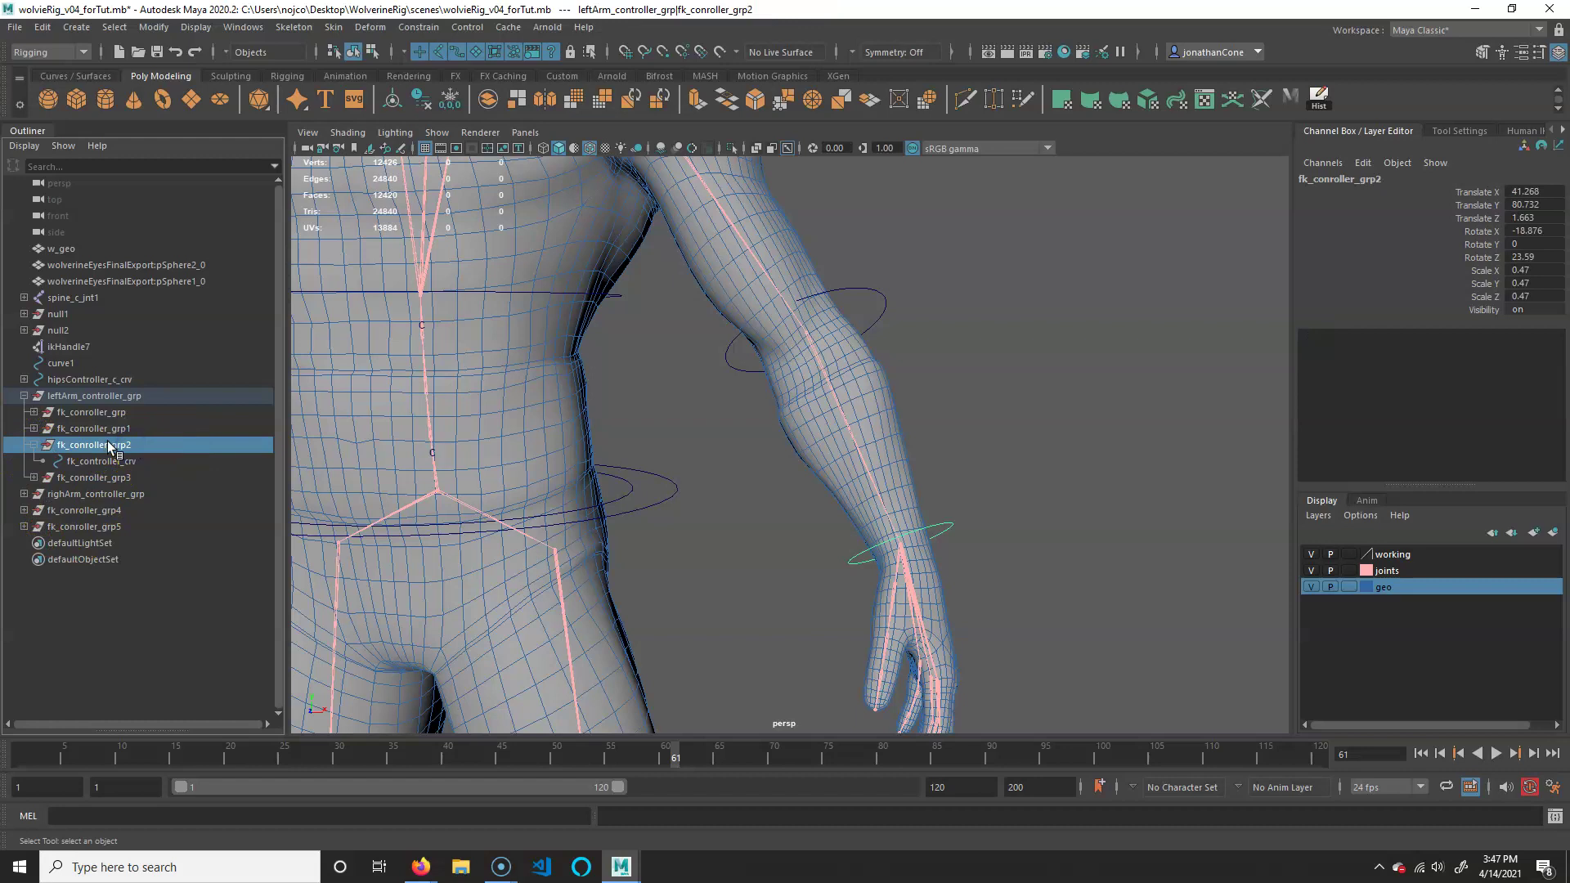
{"action": "left_click", "coordinate": [1016, 491]}
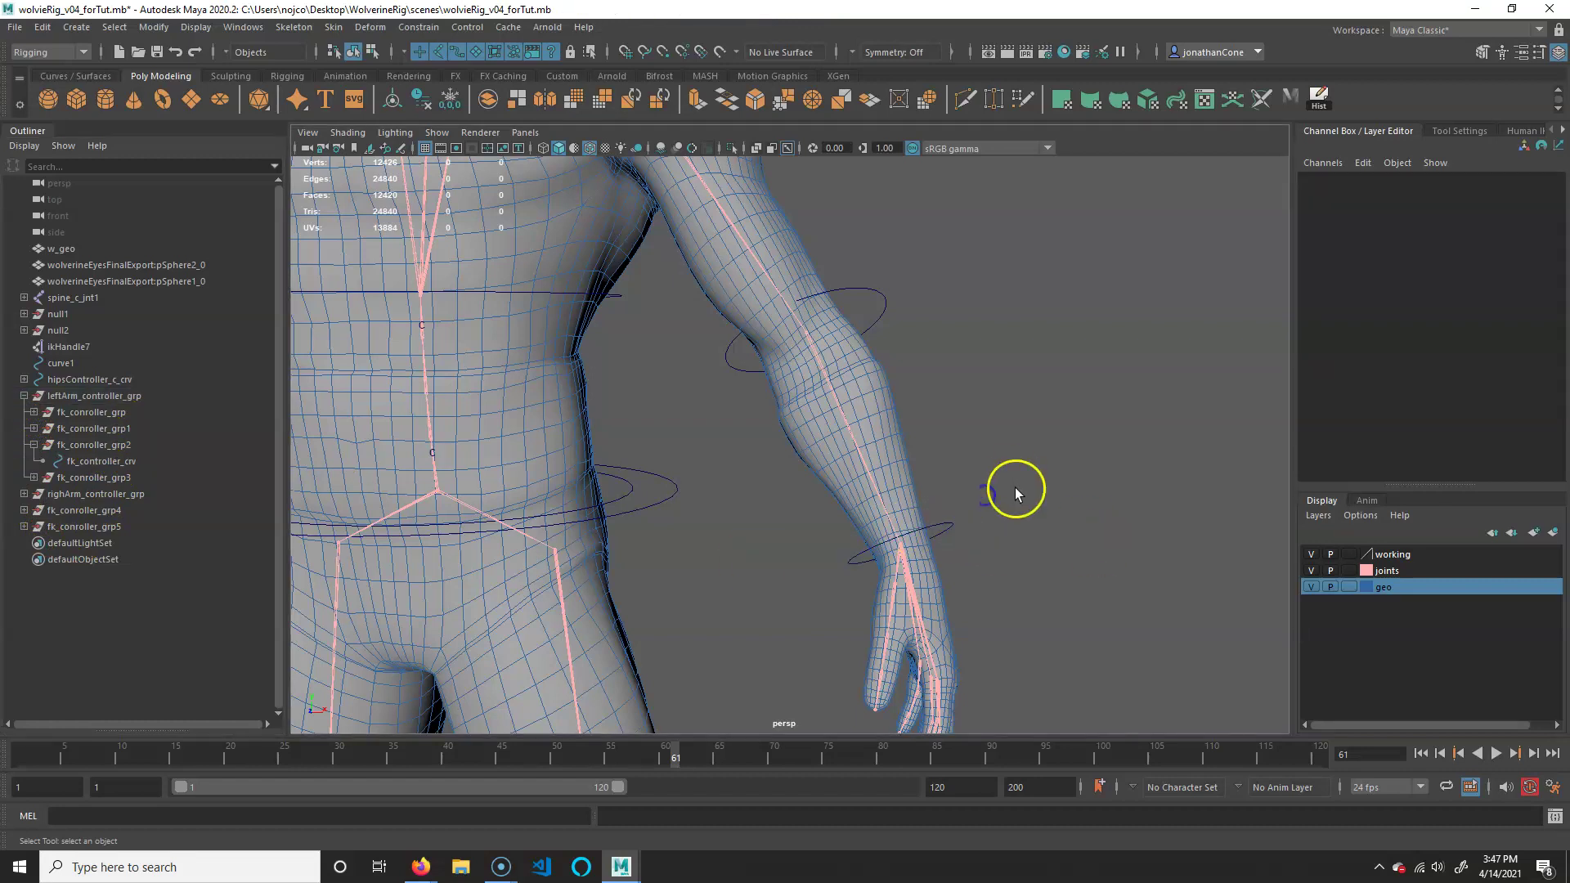
Parent the left wrist controller's group, fk_conroller_grp2, under the left elbow controller curve
{"action": "left_click", "coordinate": [947, 540]}
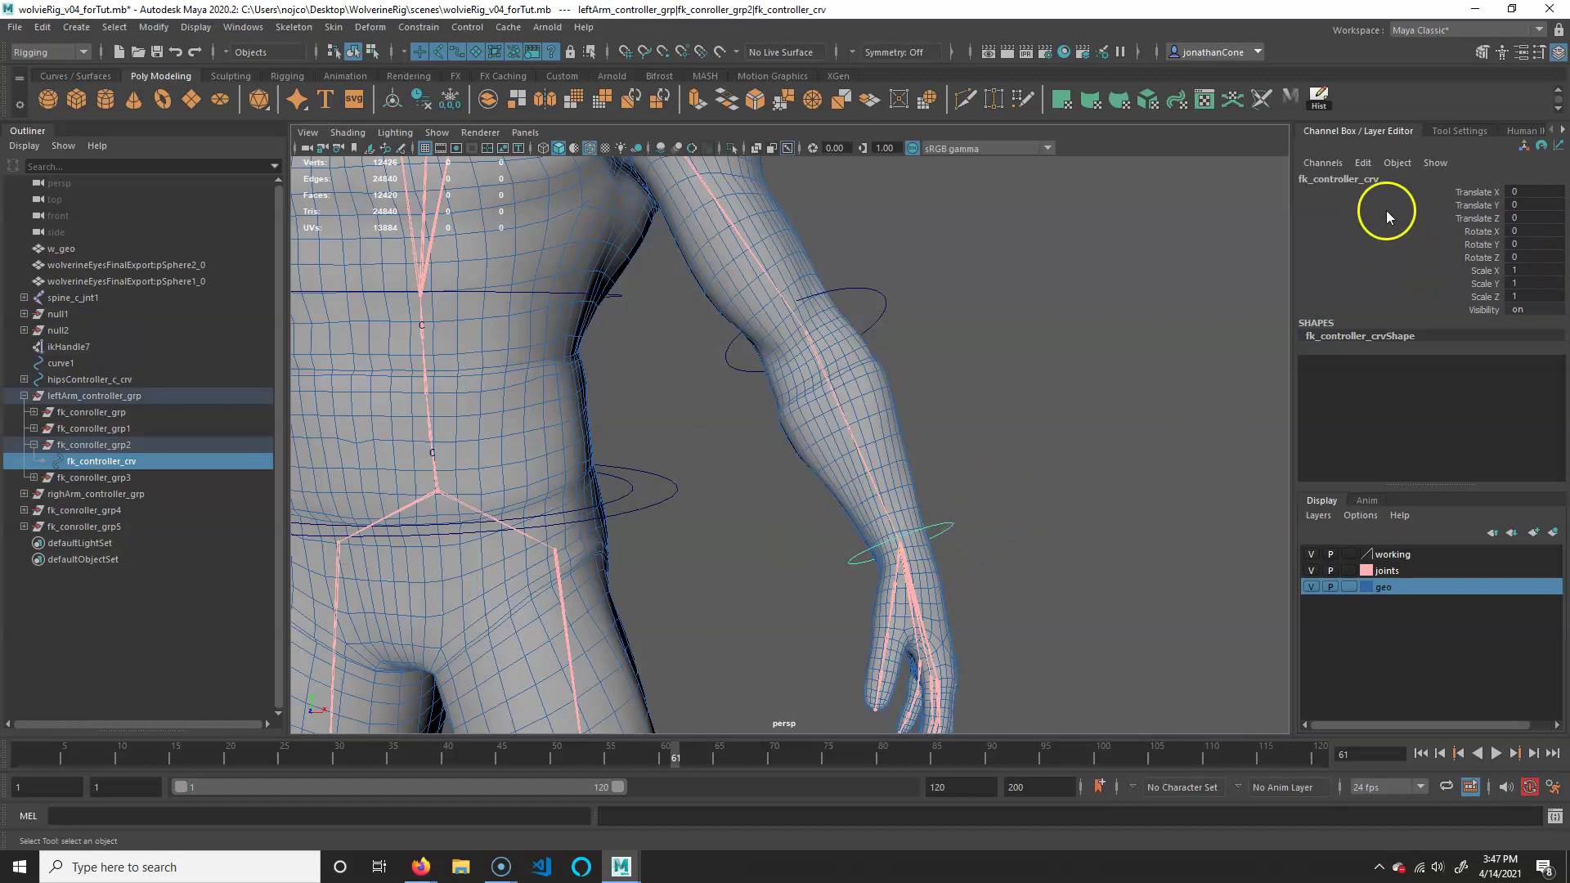
{"action": "key", "text": "Up"}
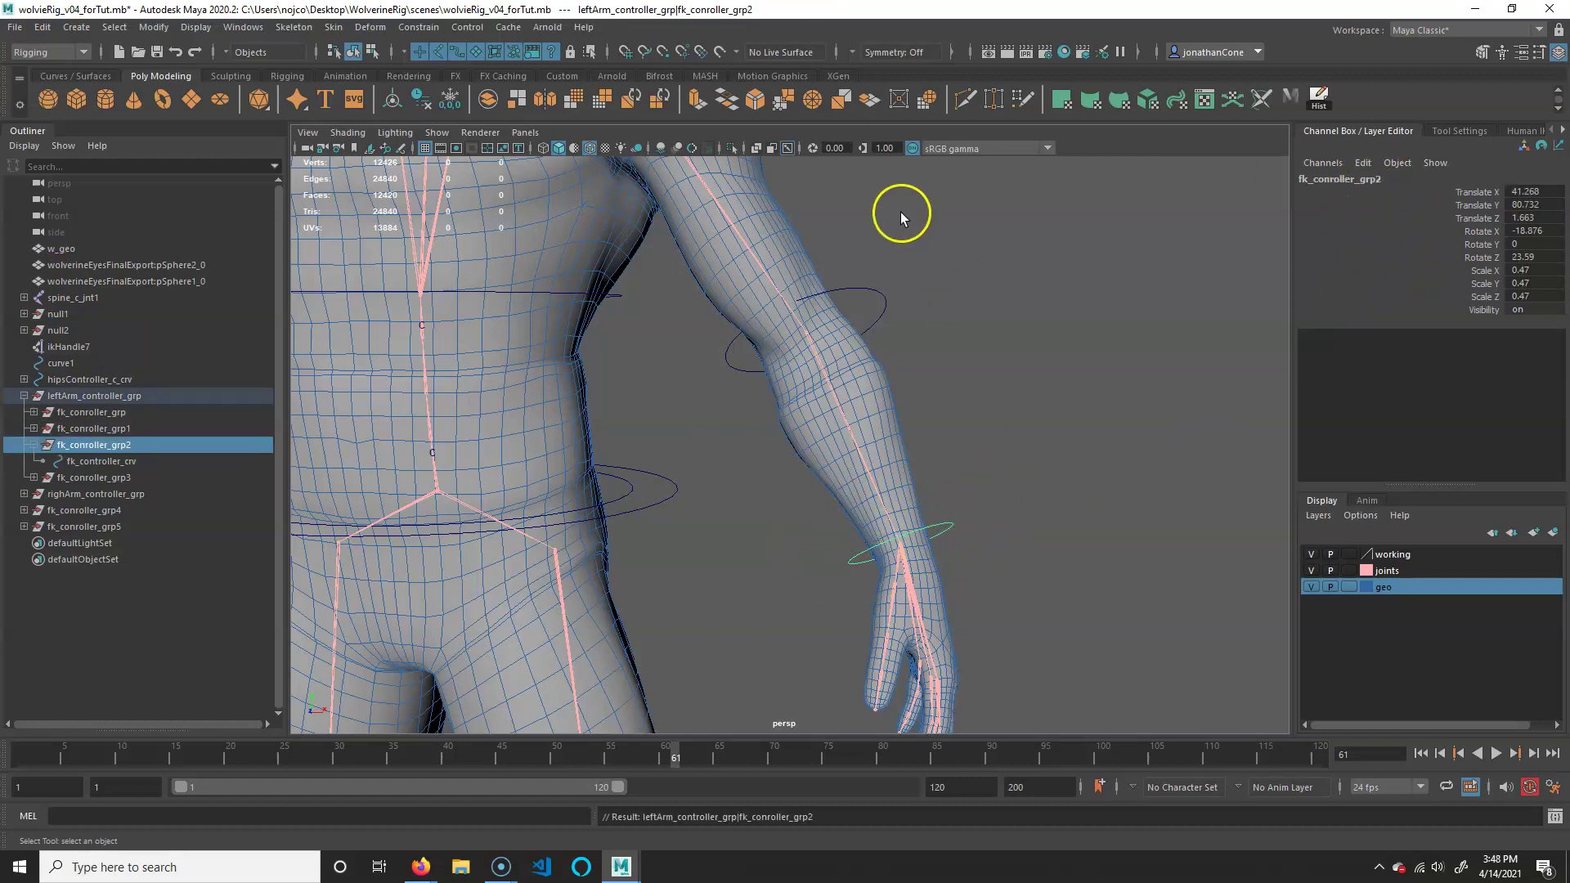
{"action": "left_click", "coordinate": [865, 287]}
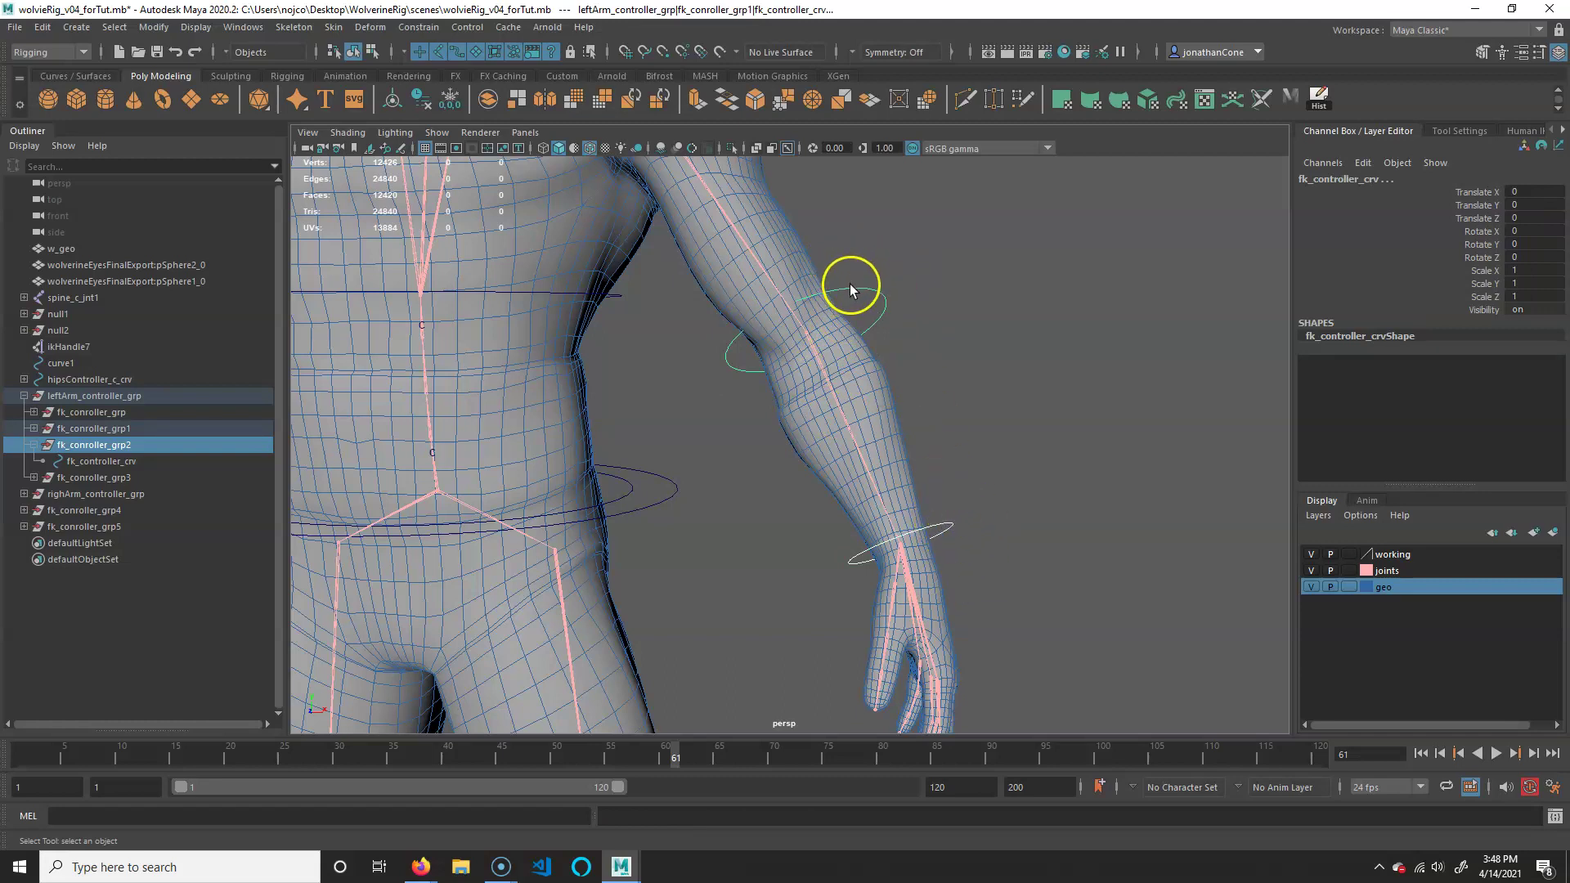
{"action": "key", "text": "p"}
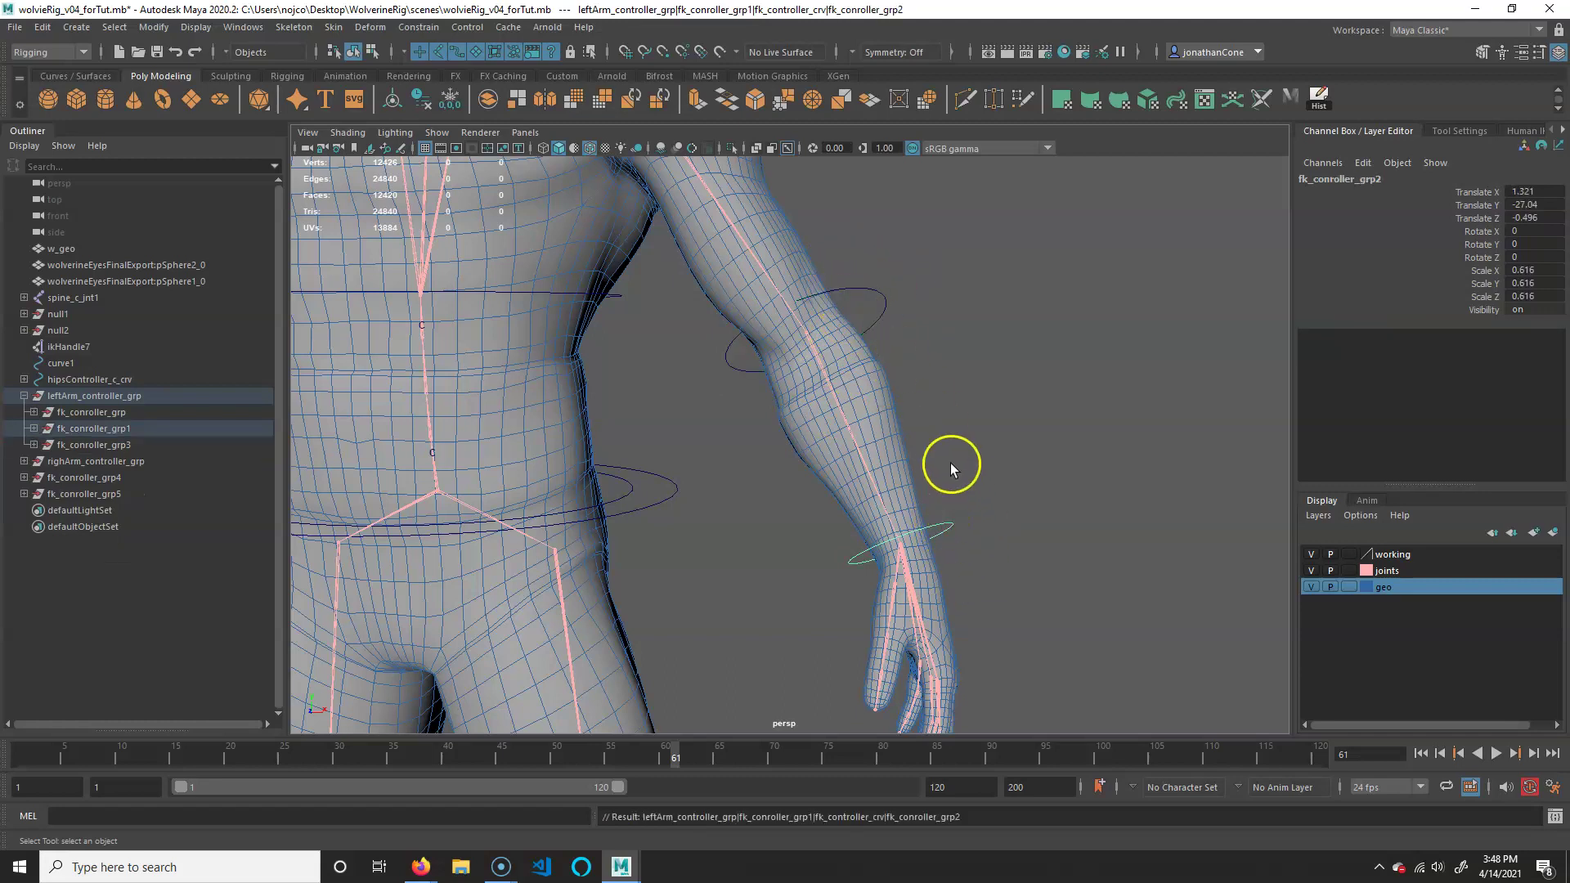
Rotate the left elbow controller to test that the wrist controller and hand follow, and undo the rotation
{"action": "left_click", "coordinate": [870, 293]}
{"action": "left_click_drag", "start_coordinate": [876, 294], "coordinate": [895, 403], "text": "alt"}
{"action": "key", "text": "e"}
{"action": "left_click_drag", "start_coordinate": [881, 511], "coordinate": [849, 484]}
{"action": "key", "text": "ctrl+z"}
{"action": "key", "text": "ctrl+z"}
{"action": "key", "text": "ctrl+z"}
{"action": "key", "text": "ctrl+z"}
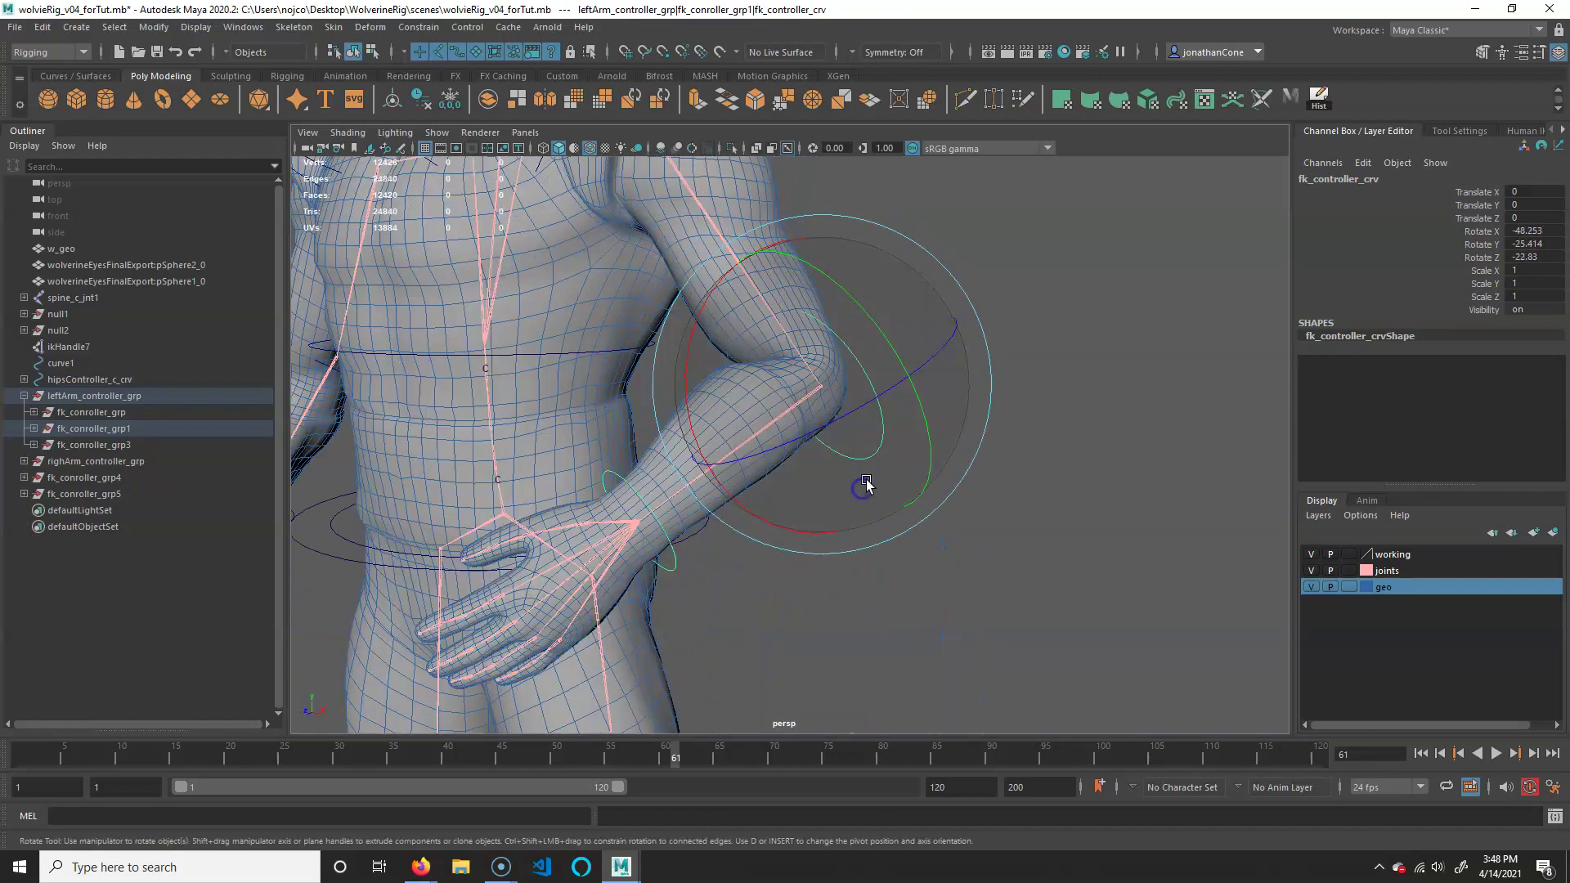
{"action": "key", "text": "ctrl+z"}
{"action": "key", "text": "ctrl+z"}
{"action": "key", "text": "ctrl+z"}
{"action": "key", "text": "ctrl+z"}
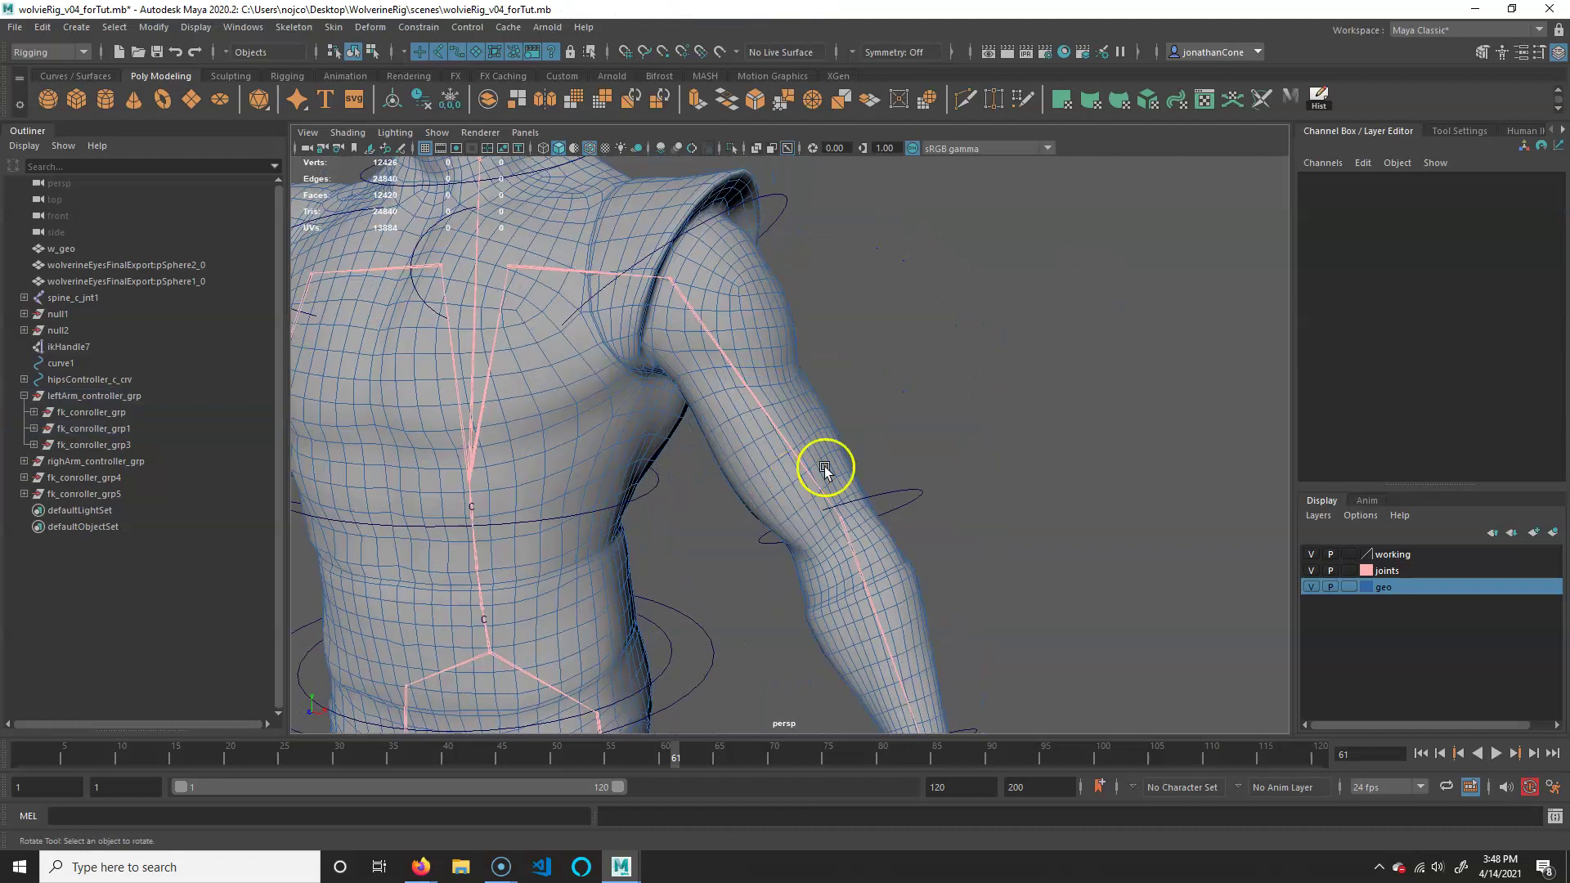
Parent the left elbow controller's group, fk_conroller_grp1, under the left shoulder controller curve
{"action": "left_click", "coordinate": [916, 429]}
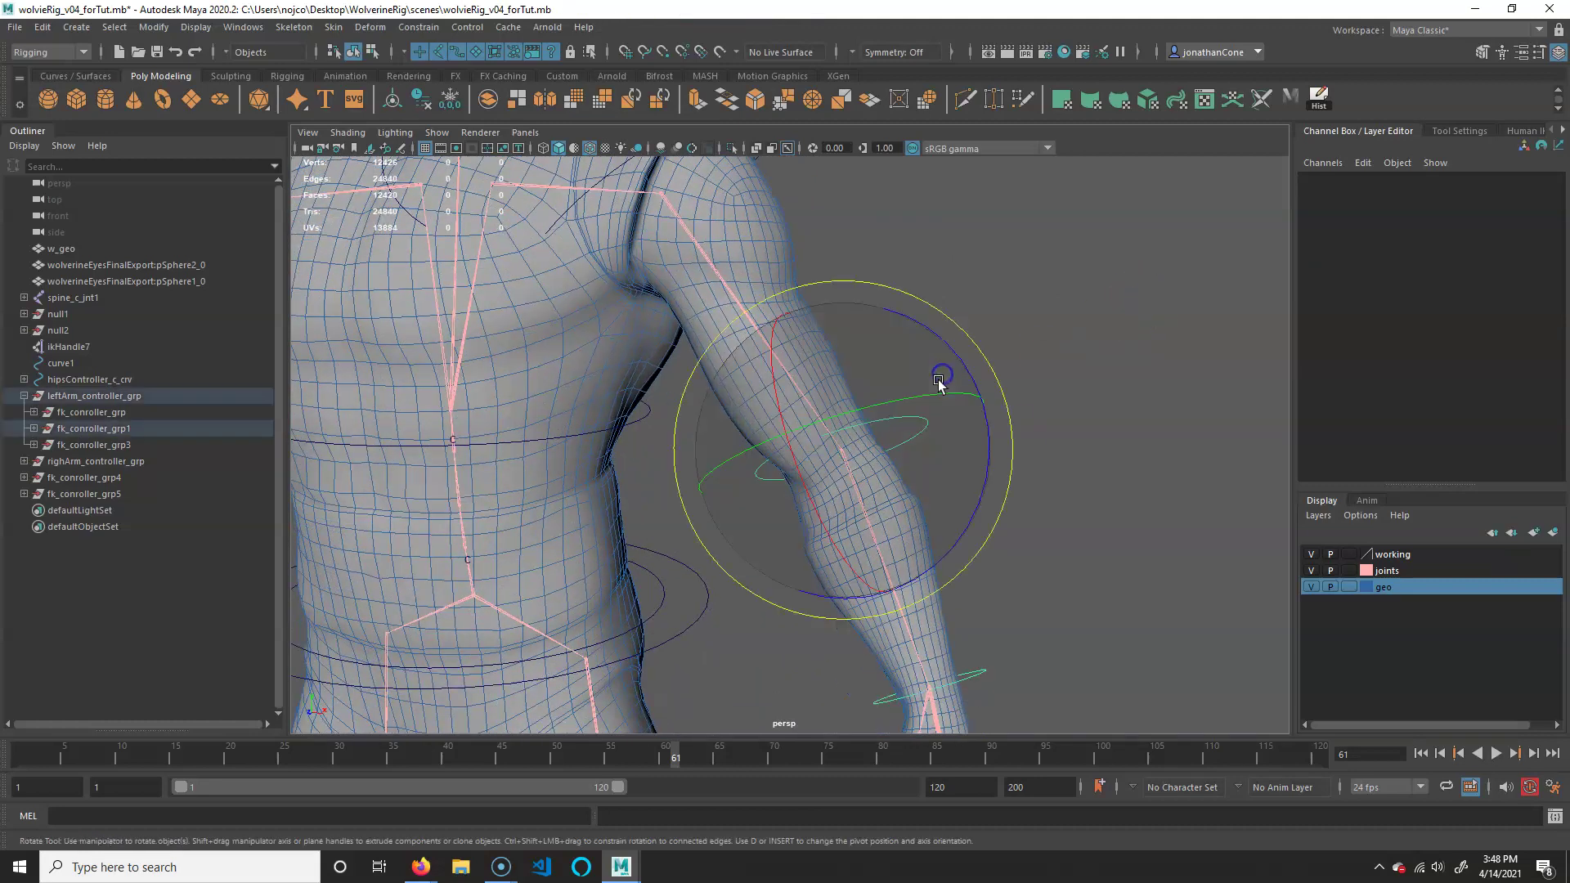
{"action": "key", "text": "Up"}
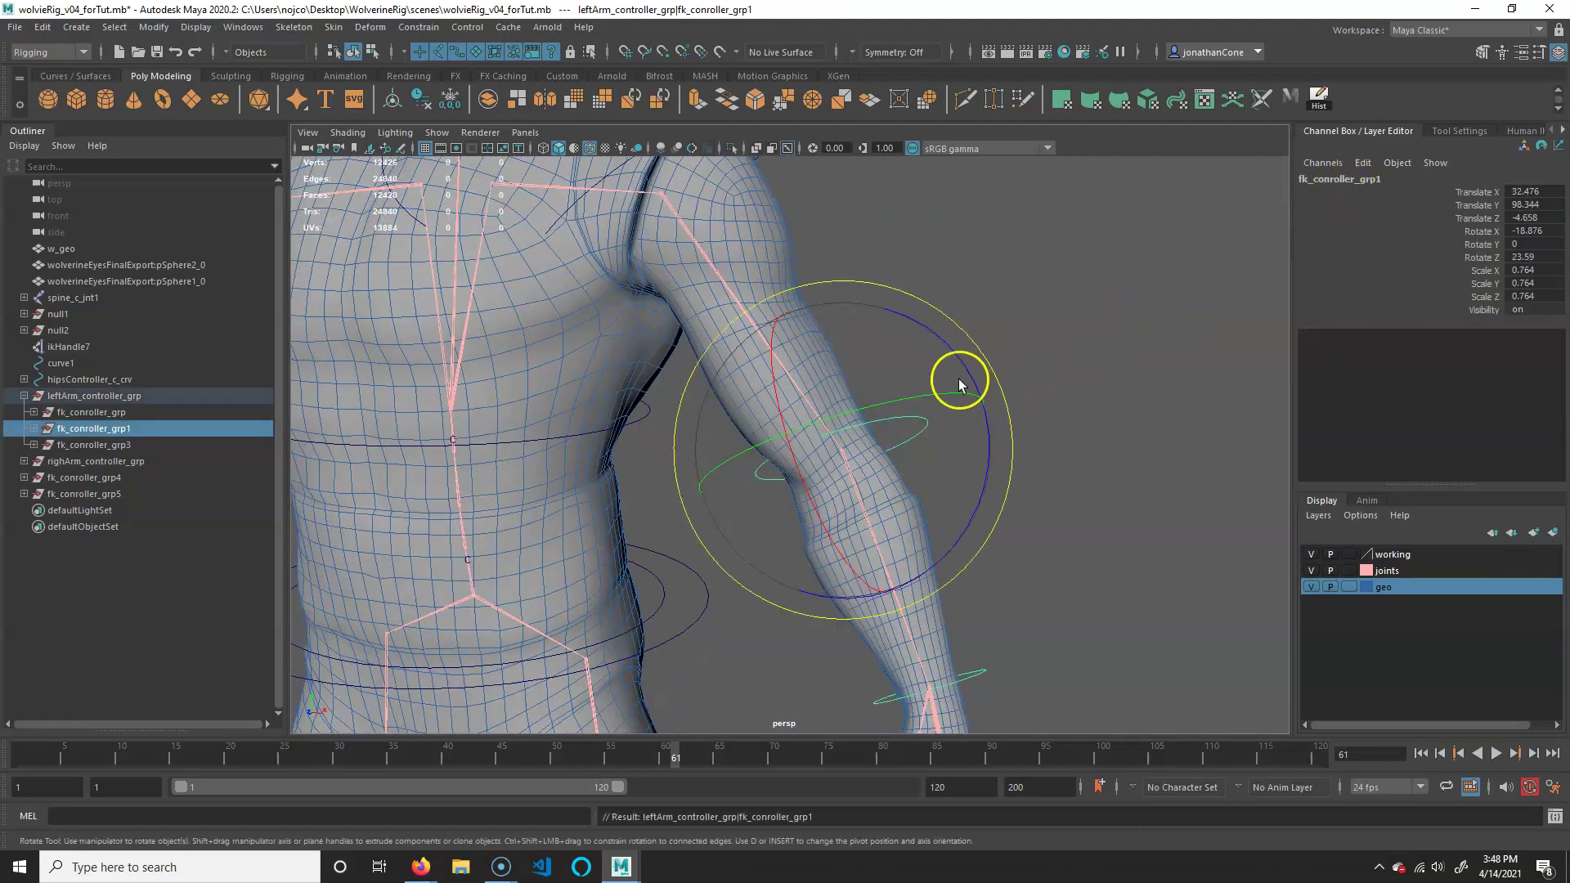
{"action": "middle_click_drag", "start_coordinate": [834, 201], "coordinate": [959, 296], "text": "alt"}
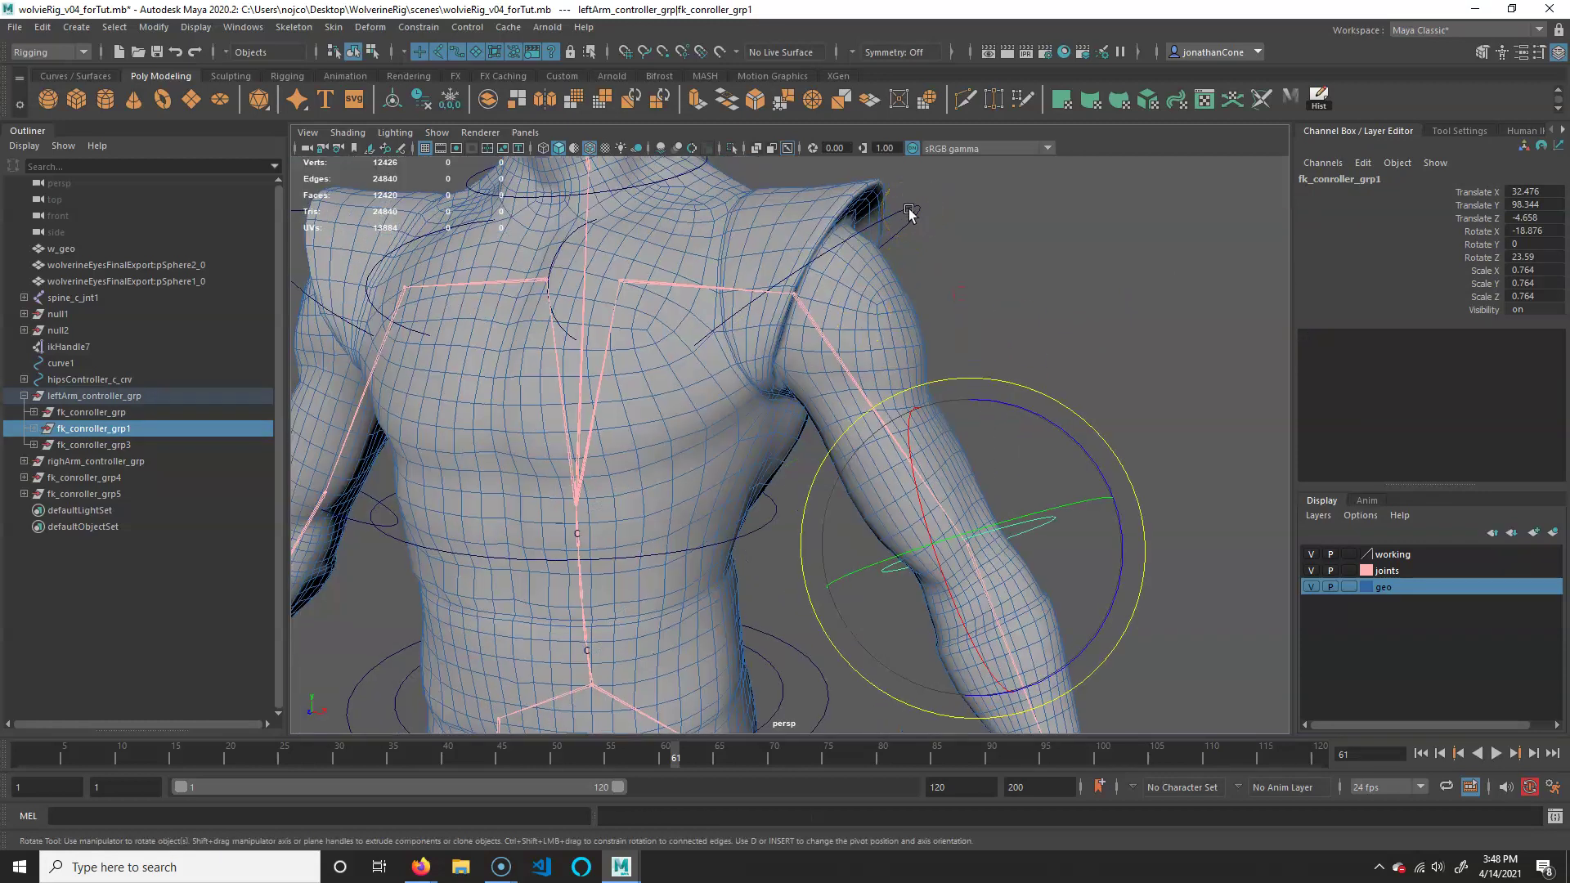
{"action": "left_click", "coordinate": [910, 214], "text": "shift"}
{"action": "key", "text": "p"}
Parent the left shoulder controller's group, fk_conroller_grp, under the left clavicle controller curve
{"action": "left_click_drag", "start_coordinate": [1078, 374], "coordinate": [1004, 374], "text": "alt"}
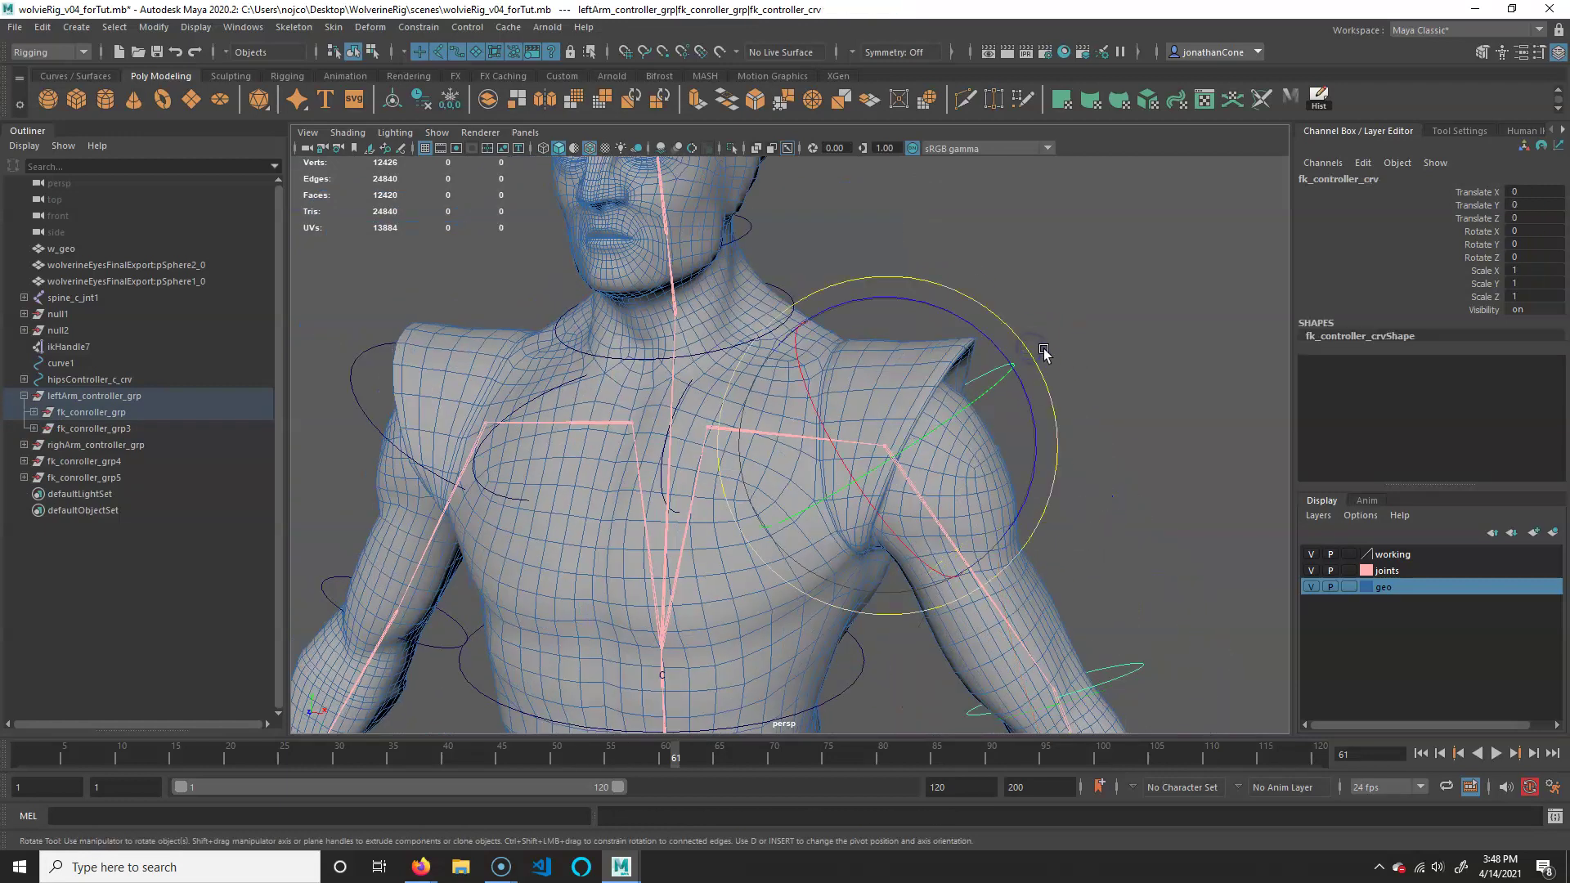
{"action": "key", "text": "Up"}
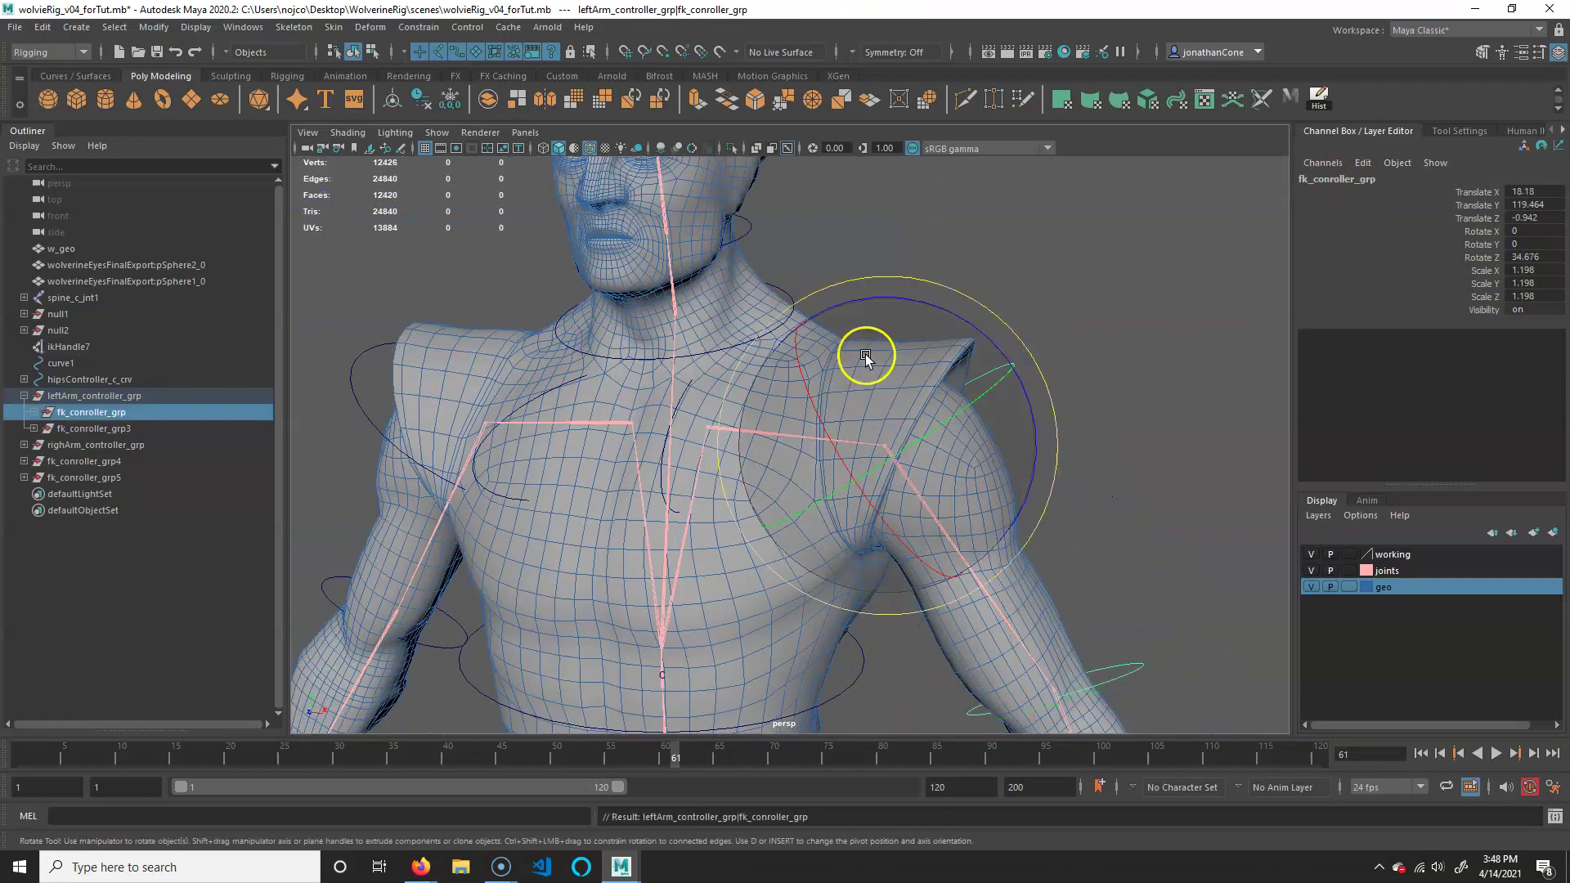
{"action": "key", "text": "q"}
{"action": "left_click_drag", "start_coordinate": [731, 423], "coordinate": [675, 406], "text": "alt"}
{"action": "left_click", "coordinate": [587, 386]}
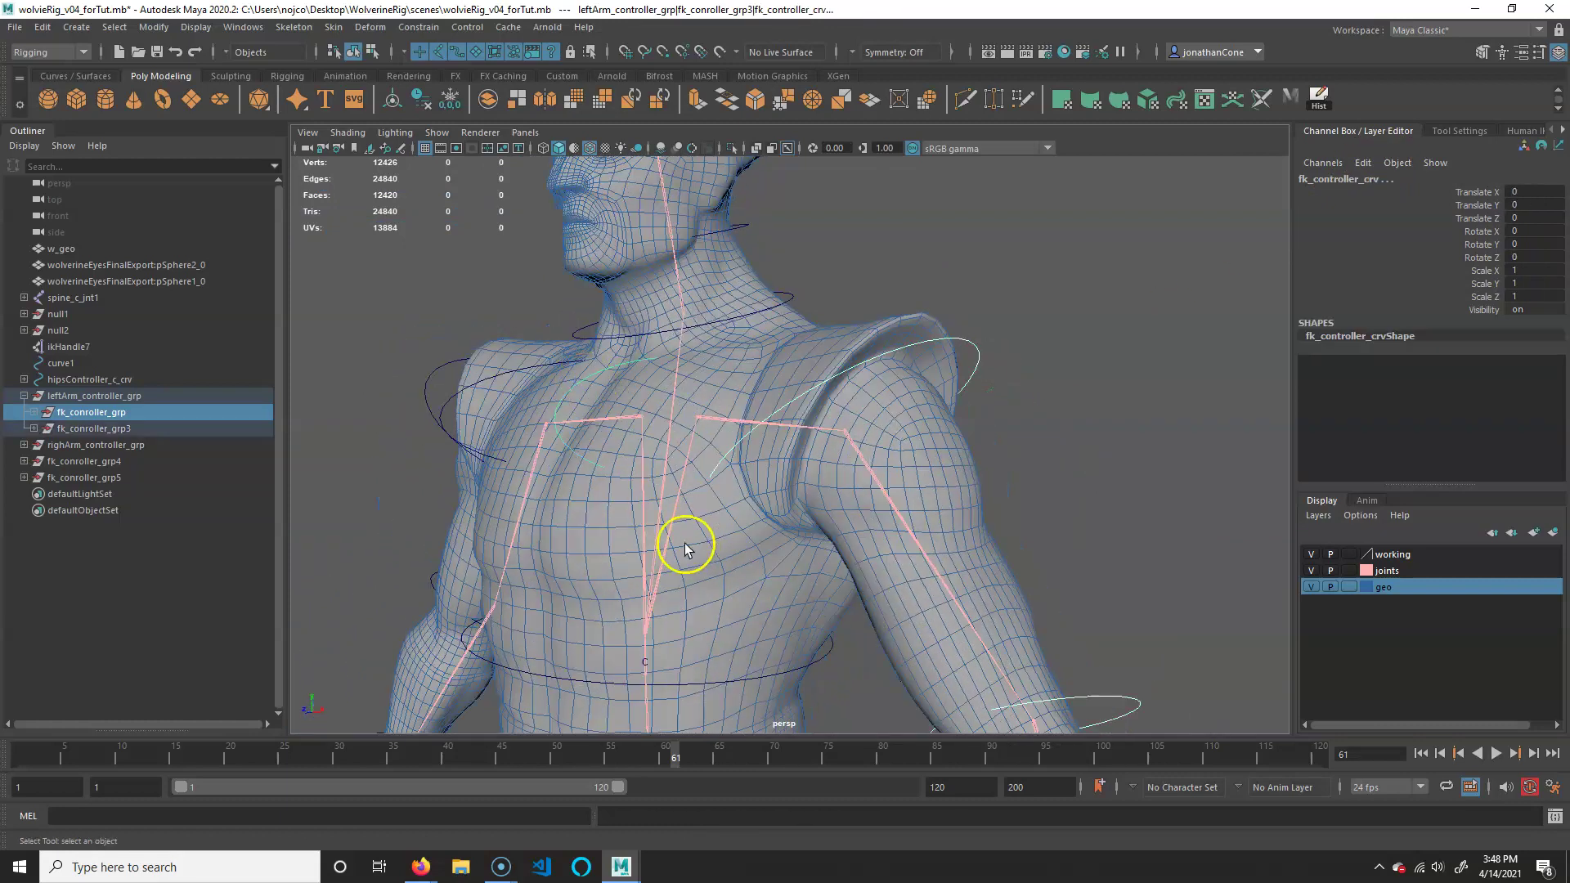
{"action": "key", "text": "p"}
Parent the right wrist controller's group, fk_conroller_grp2, under the right elbow controller curve
{"action": "mouse_move", "coordinate": [645, 483]}
{"action": "left_mouse_down", "text": "alt"}
{"action": "mouse_move", "coordinate": [743, 424]}
{"action": "mouse_move", "coordinate": [632, 469]}
{"action": "left_mouse_up", "text": "alt"}
{"action": "right_click_drag", "start_coordinate": [632, 469], "coordinate": [700, 480], "text": "alt"}
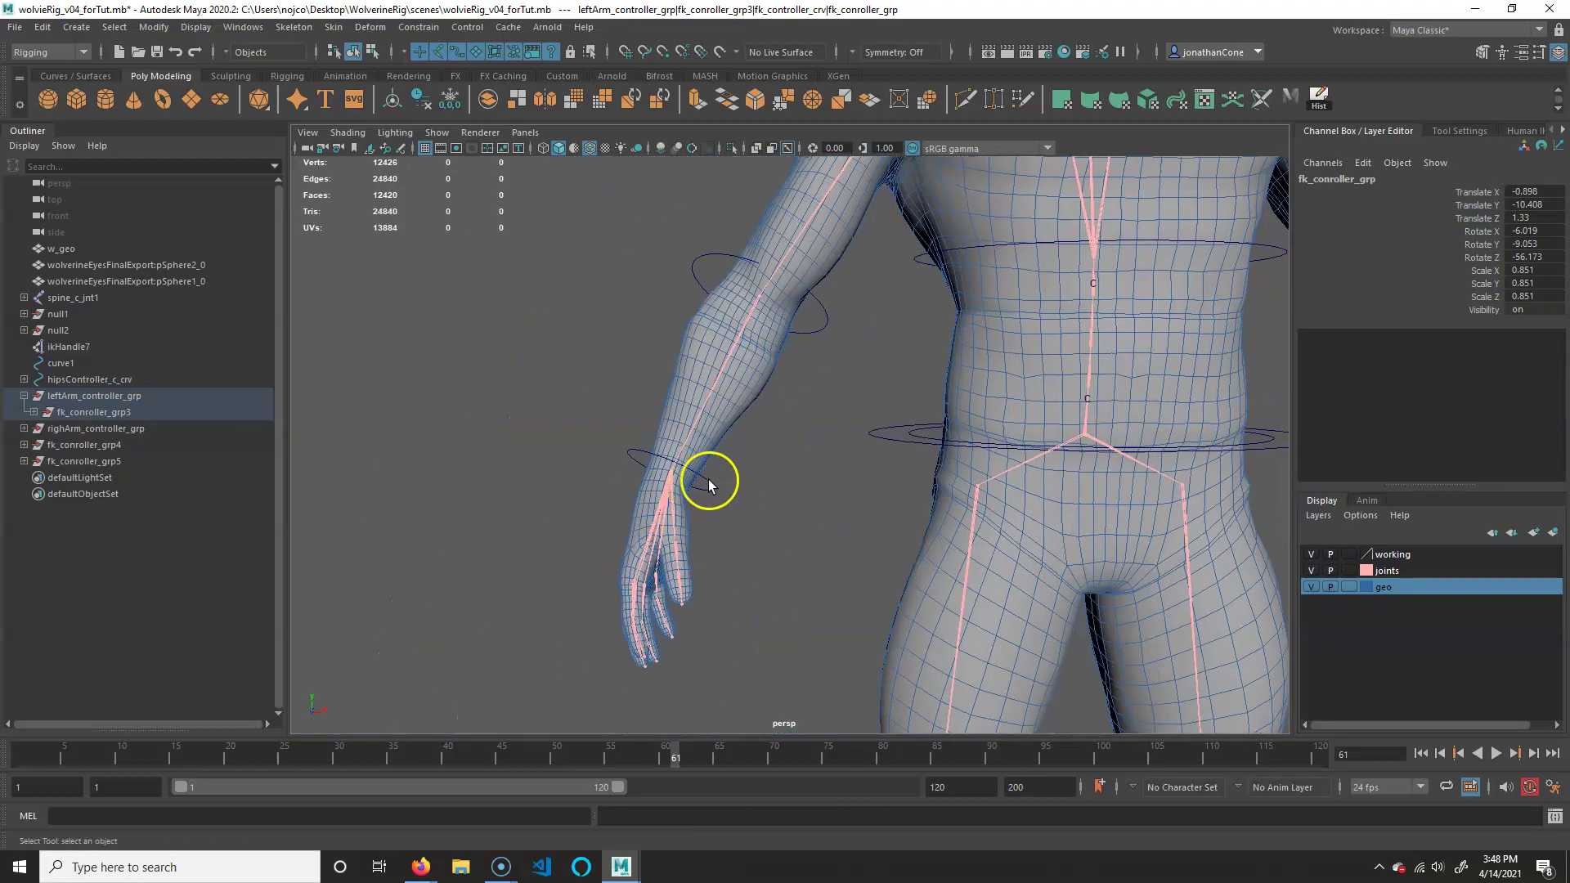
{"action": "left_click", "coordinate": [715, 484]}
{"action": "left_click", "coordinate": [715, 484]}
{"action": "key", "text": "Up"}
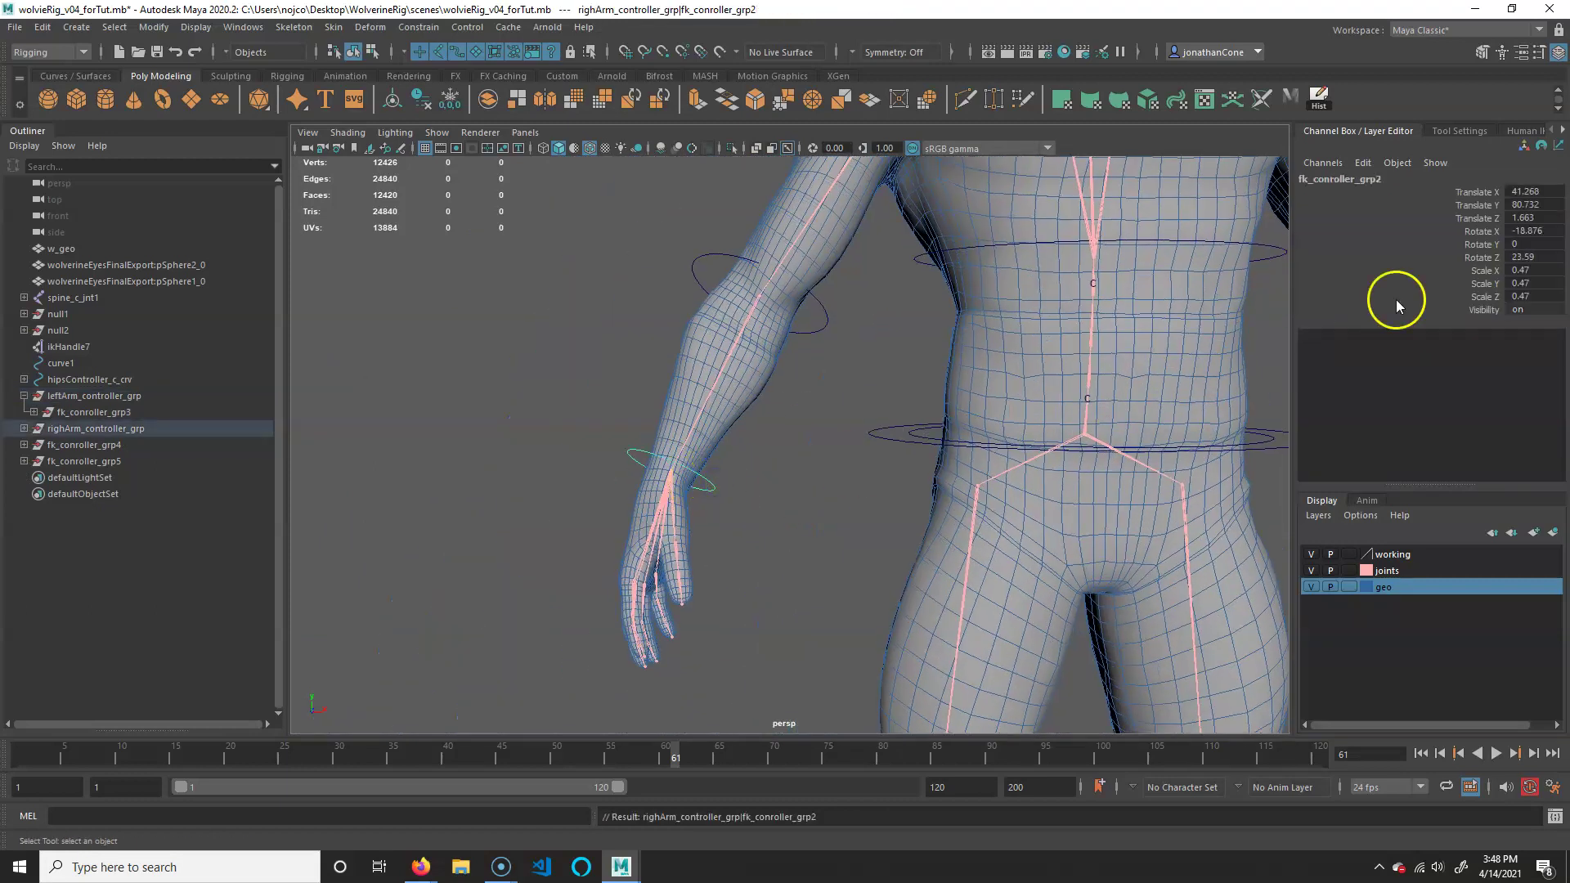
{"action": "left_click", "coordinate": [723, 256]}
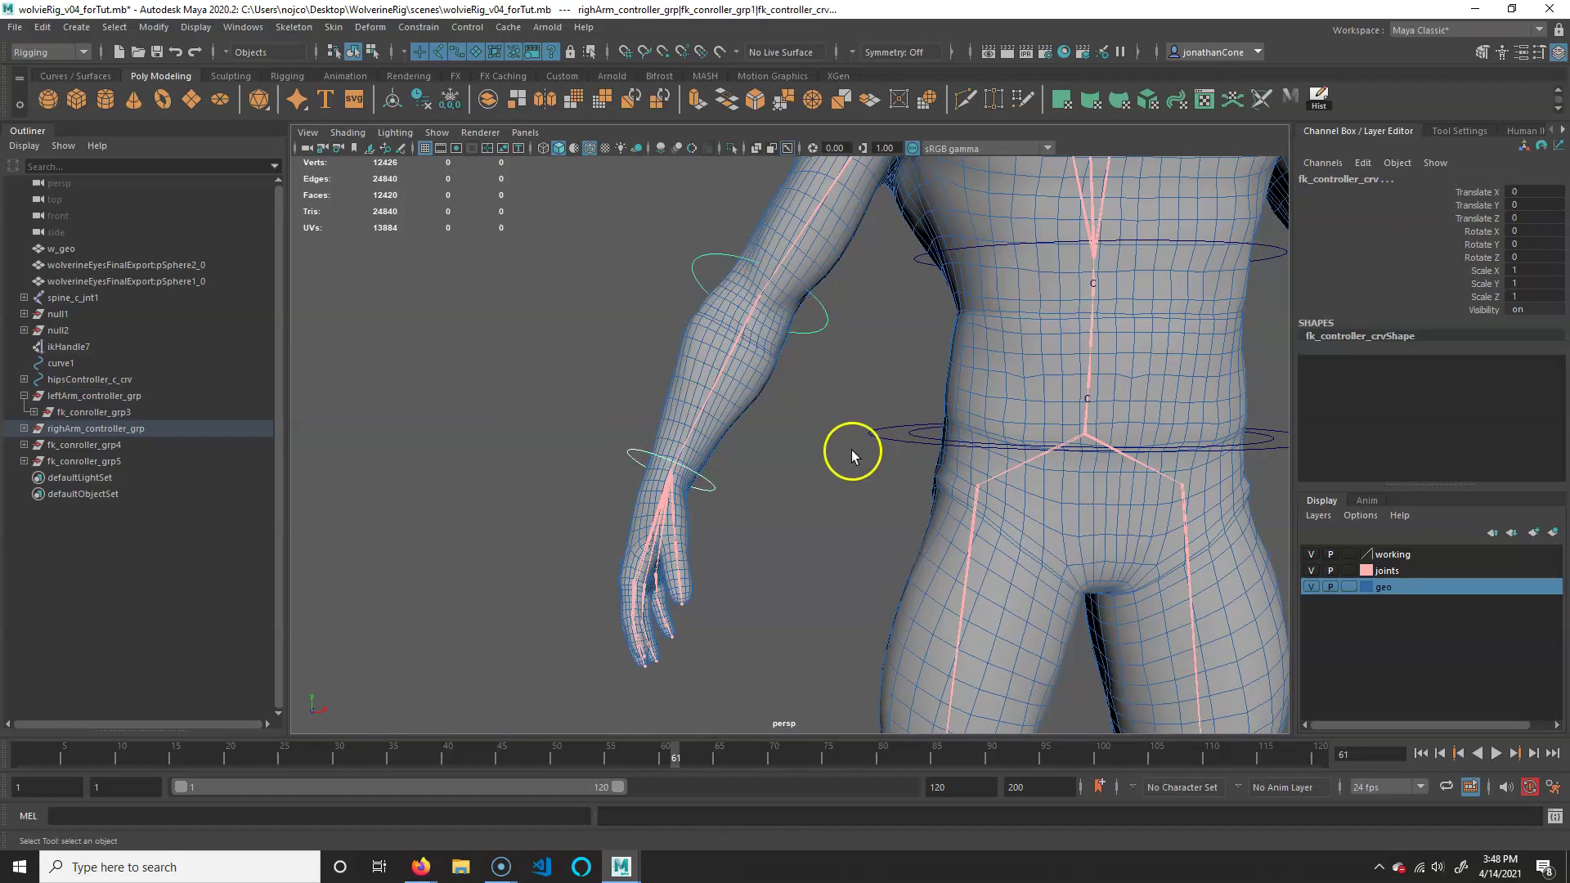
{"action": "key", "text": "Down"}
Parent the right elbow controller's group, fk_conroller_grp1, under the right shoulder controller curve
{"action": "middle_click_drag", "start_coordinate": [807, 292], "coordinate": [744, 449], "text": "alt"}
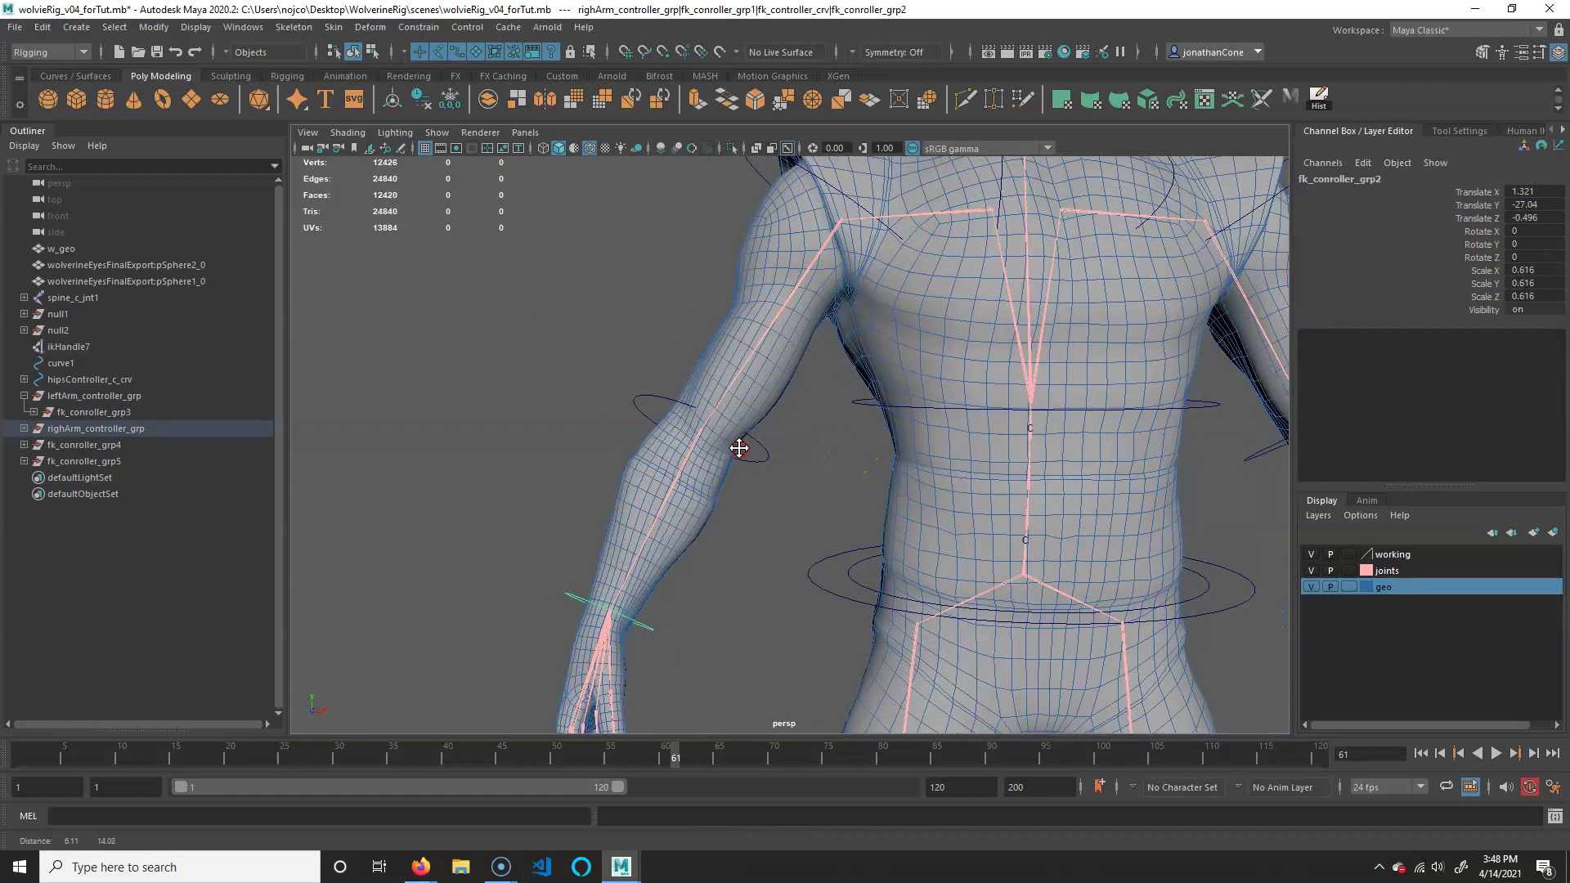
{"action": "left_click", "coordinate": [763, 467]}
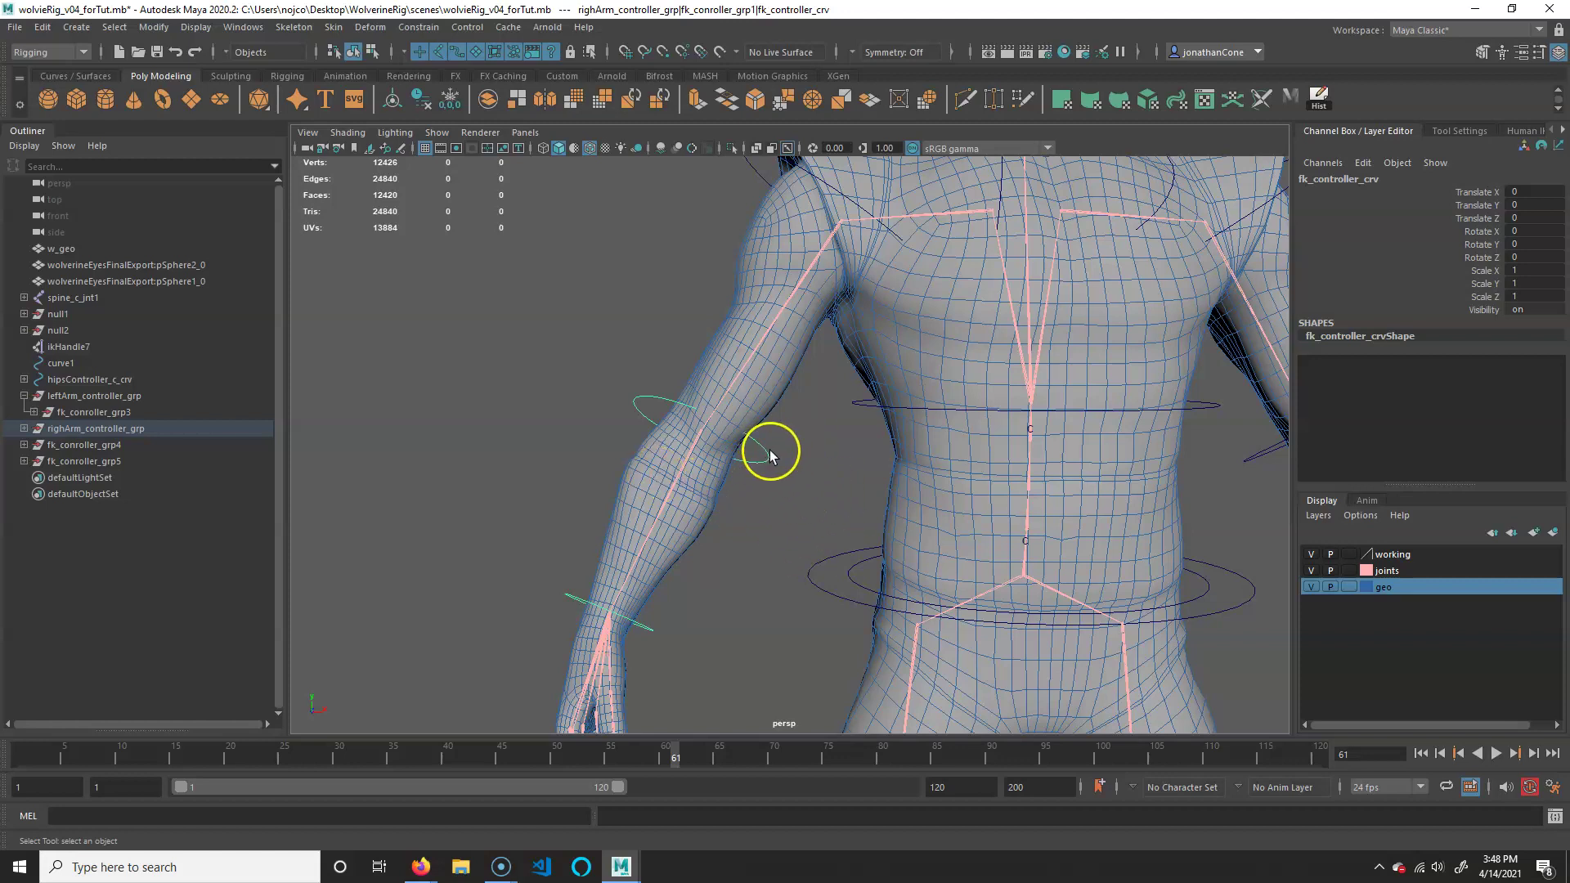
{"action": "key", "text": "Up"}
{"action": "middle_click_drag", "start_coordinate": [850, 348], "coordinate": [714, 308], "text": "alt"}
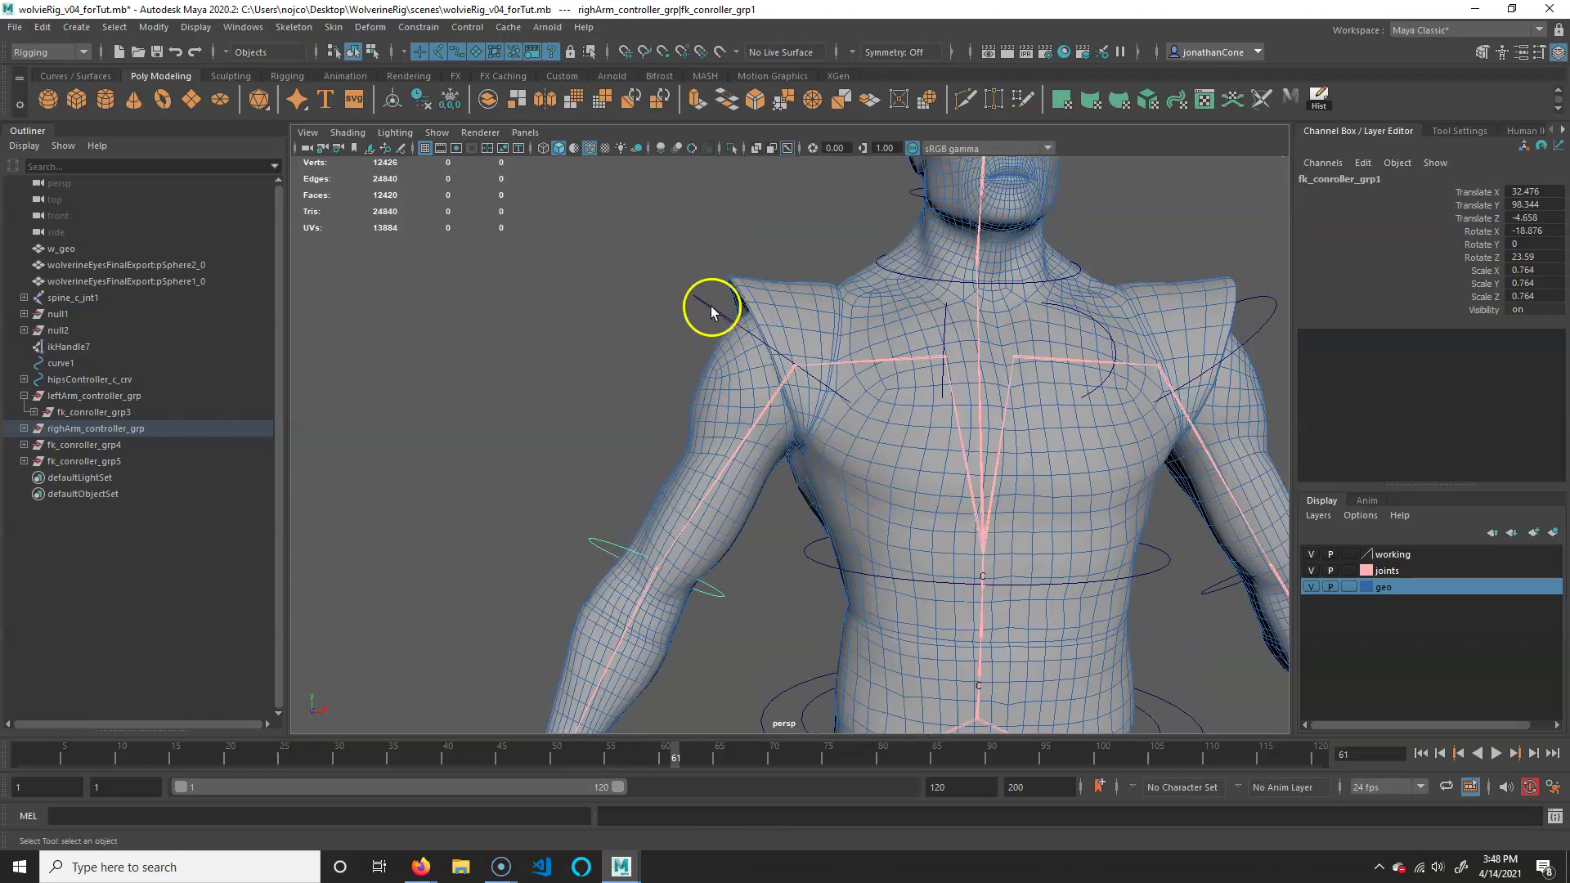
{"action": "key", "text": "Down"}
Parent the right shoulder controller's group, fk_conroller_grp, under the right clavicle controller curve
{"action": "left_click", "coordinate": [714, 309]}
{"action": "key", "text": "Up"}
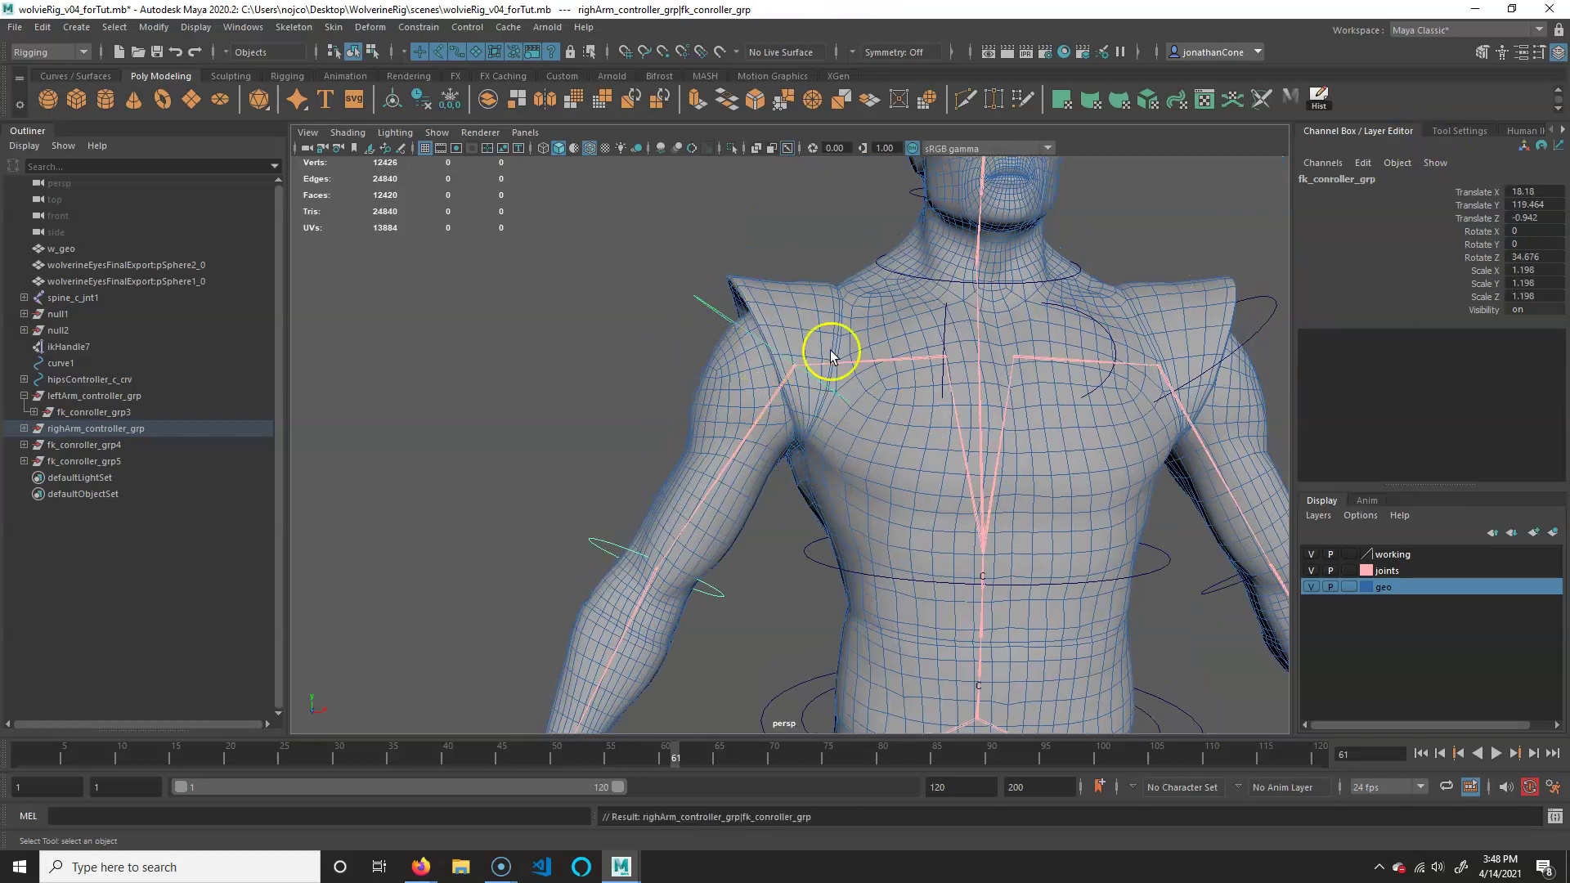
{"action": "left_click_drag", "start_coordinate": [942, 348], "coordinate": [1037, 346], "text": "alt"}
{"action": "left_click", "coordinate": [1042, 337]}
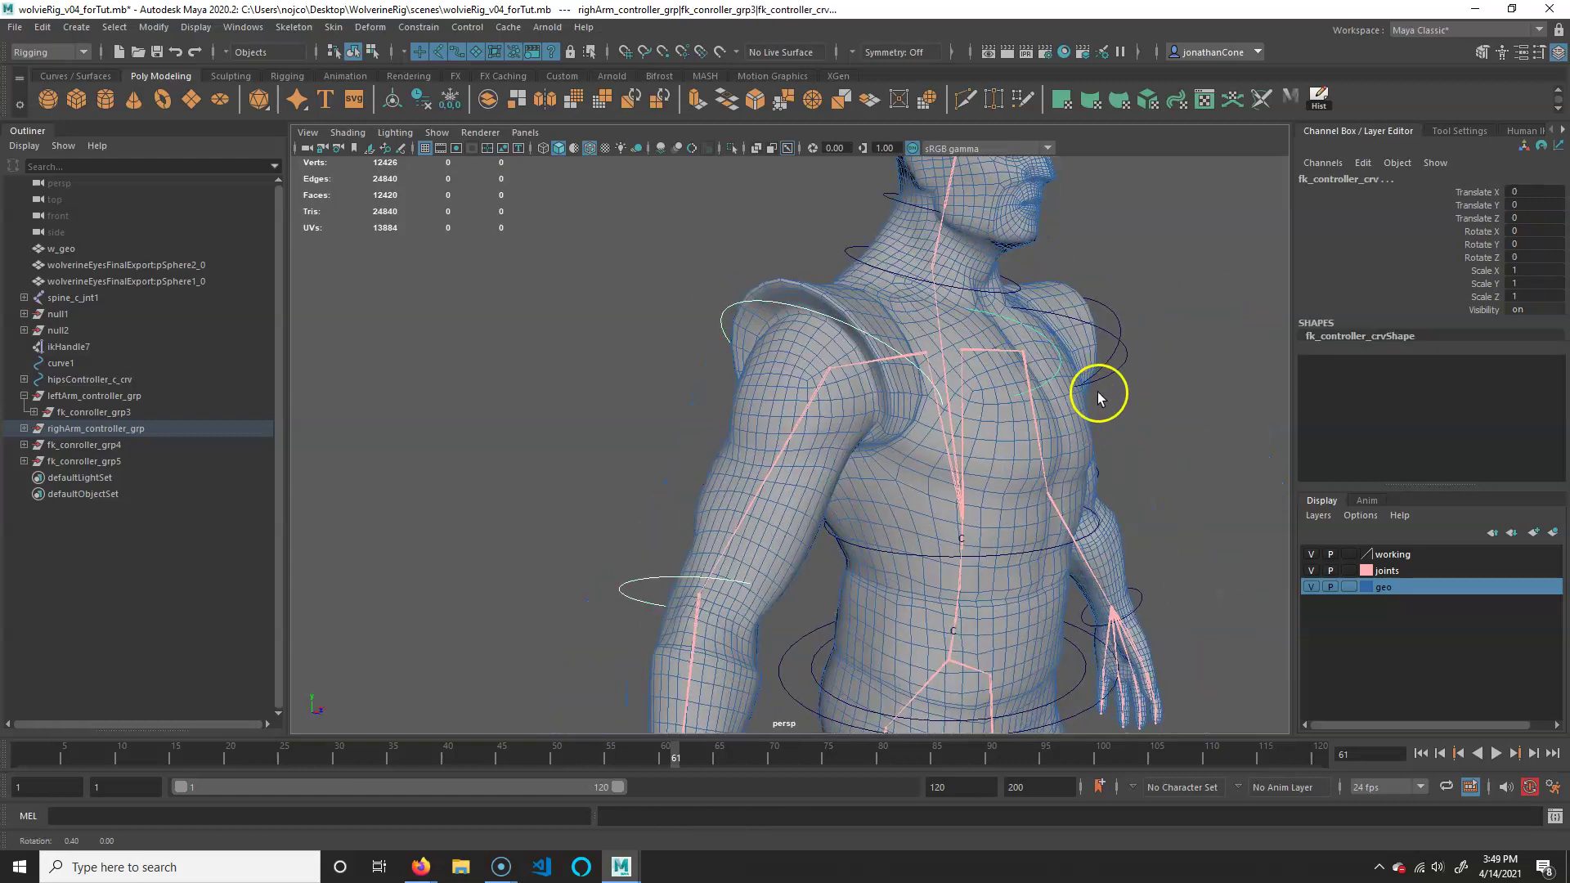
{"action": "left_click_drag", "start_coordinate": [1097, 391], "coordinate": [1054, 423], "text": "alt"}
{"action": "key", "text": "Down"}
Parent the head base controller's group, fk_conroller_grp5, under the controller at the neck base
{"action": "left_click_drag", "start_coordinate": [1058, 273], "coordinate": [938, 361], "text": "alt"}
{"action": "left_click_drag", "start_coordinate": [949, 420], "coordinate": [926, 311], "text": "alt"}
{"action": "left_click", "coordinate": [892, 317]}
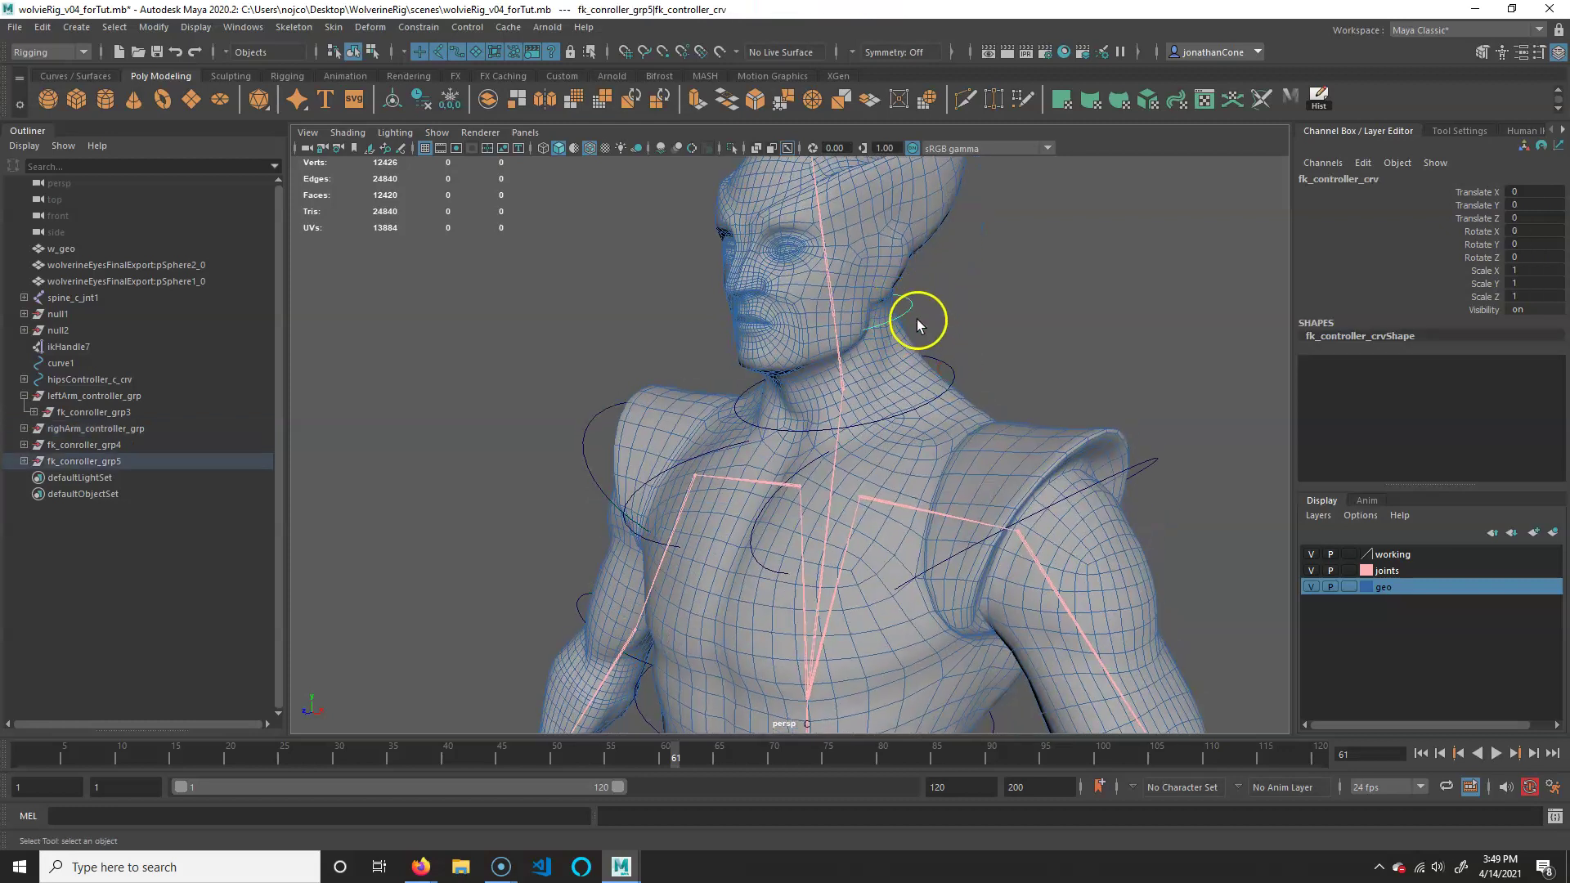
{"action": "key", "text": "Up"}
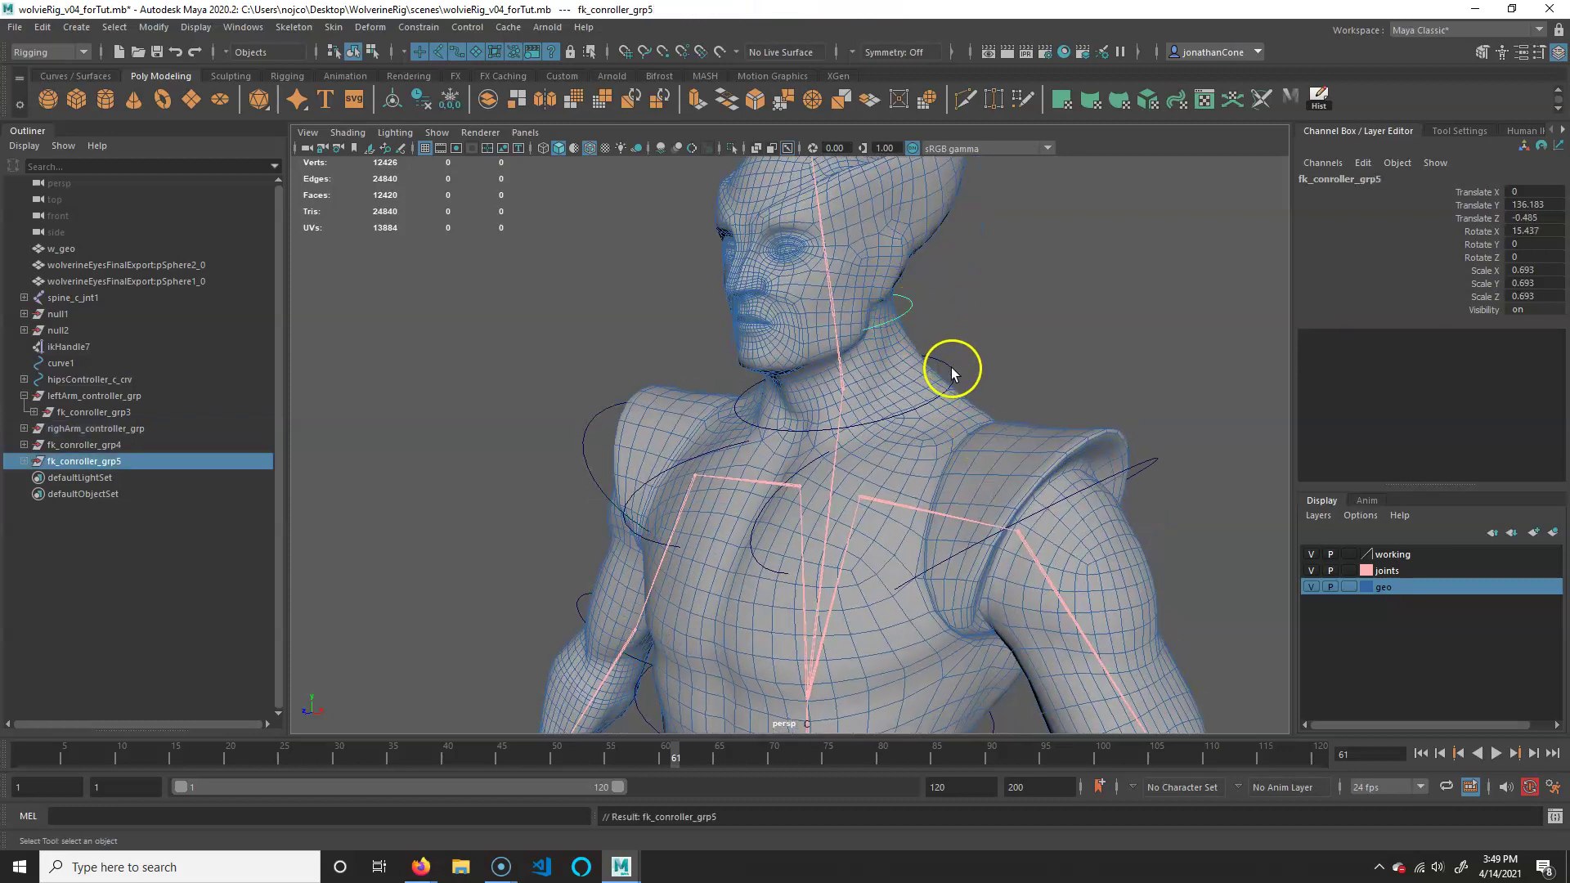
{"action": "left_click", "coordinate": [951, 372], "text": "shift"}
{"action": "key", "text": "p"}
Rotate chestController_c_crv to test whether the arm and neck controllers follow the chest, undo the rotation, and clear the selection
{"action": "right_click_drag", "start_coordinate": [1002, 564], "coordinate": [867, 540], "text": "alt"}
{"action": "left_click", "coordinate": [892, 517]}
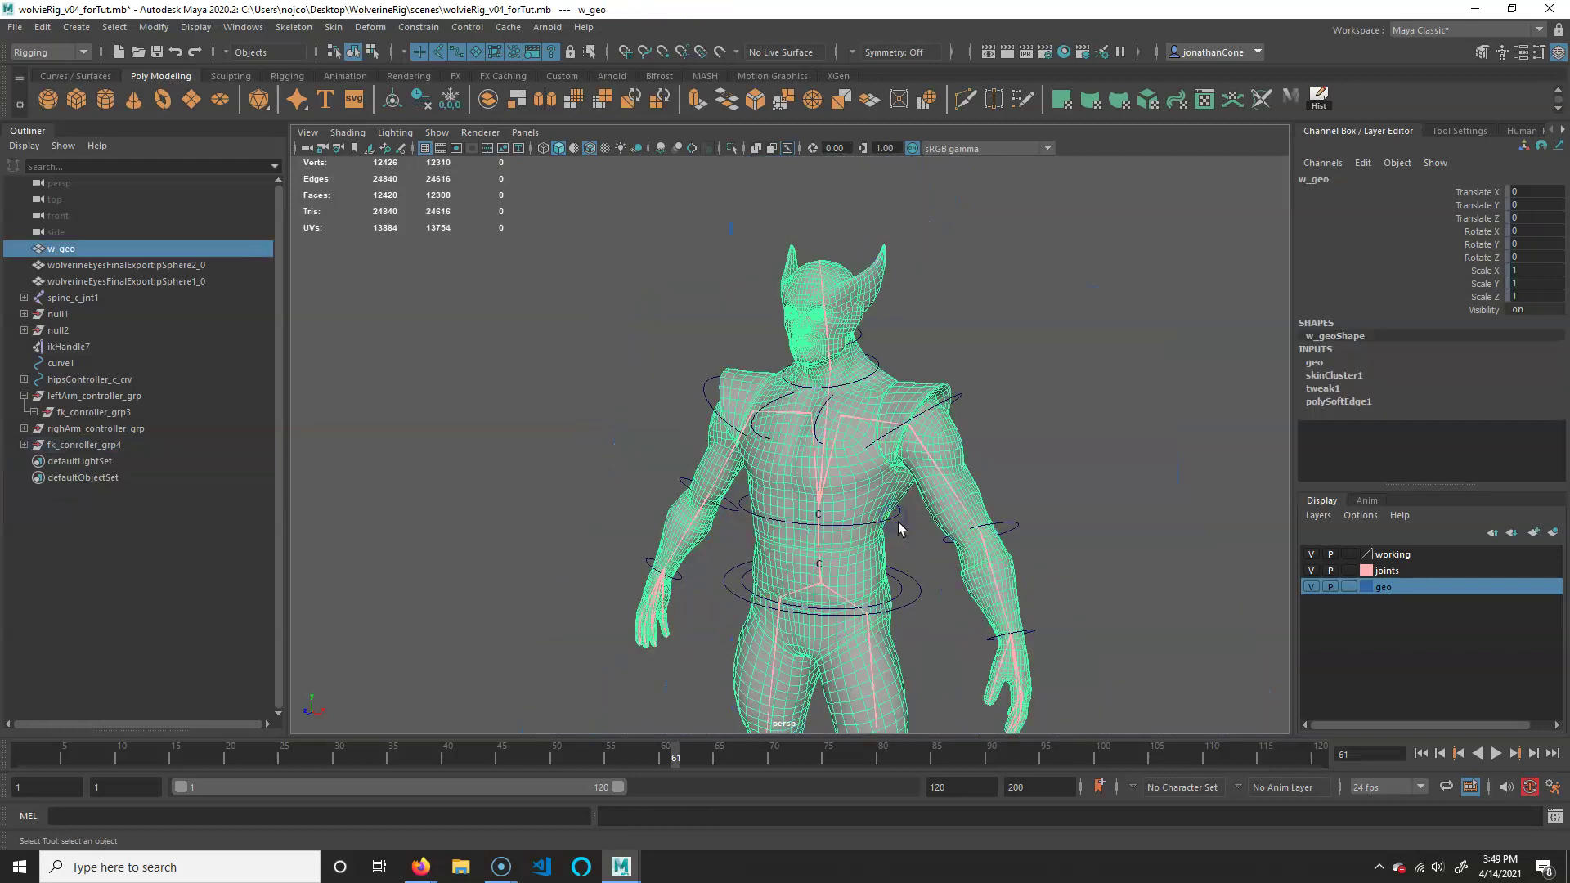
{"action": "left_click", "coordinate": [897, 522]}
{"action": "left_click", "coordinate": [889, 547]}
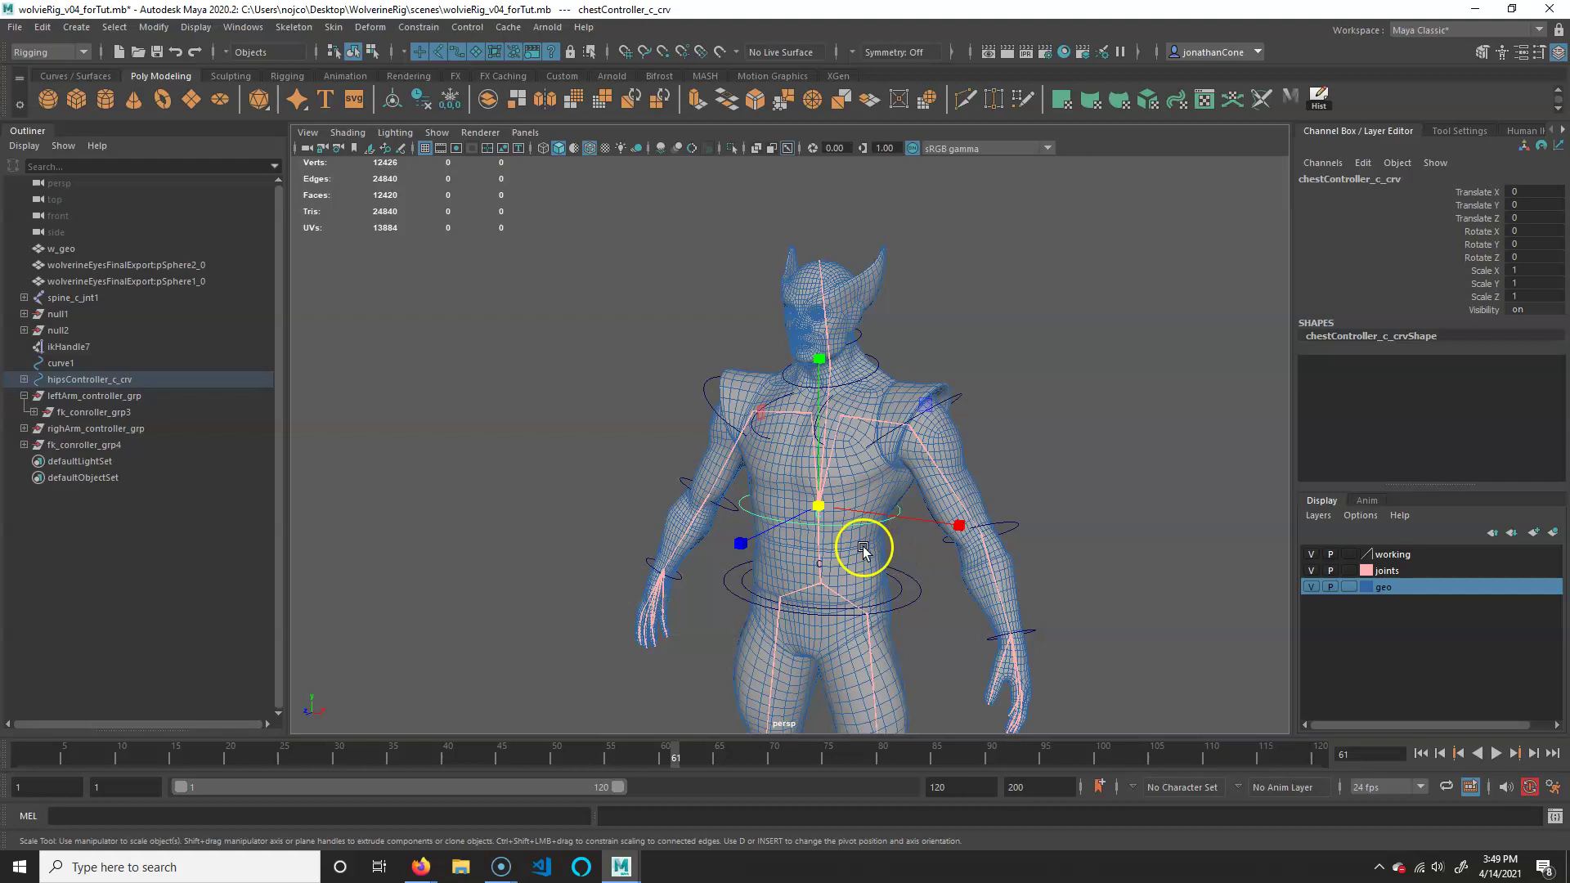
{"action": "key", "text": "e"}
{"action": "left_click_drag", "start_coordinate": [830, 532], "coordinate": [797, 617]}
{"action": "key", "text": "ctrl+z"}
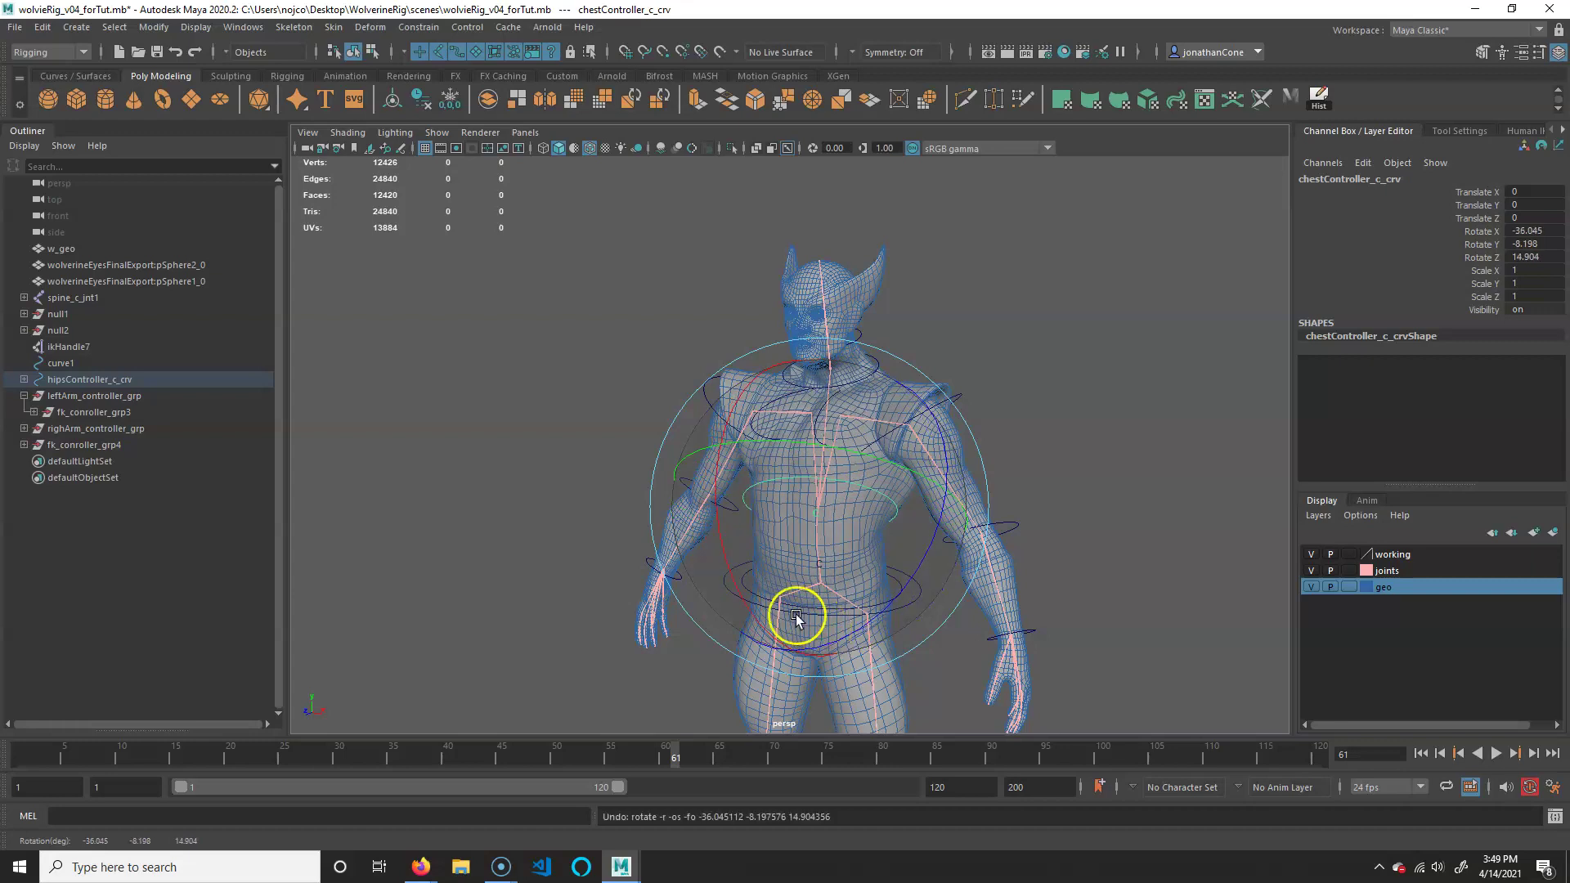
{"action": "left_click", "coordinate": [1155, 356]}
Select the left shoulder controller to check the controllers parented beneath it, and clear the selection
{"action": "right_click_drag", "start_coordinate": [940, 515], "coordinate": [1031, 383], "text": "alt"}
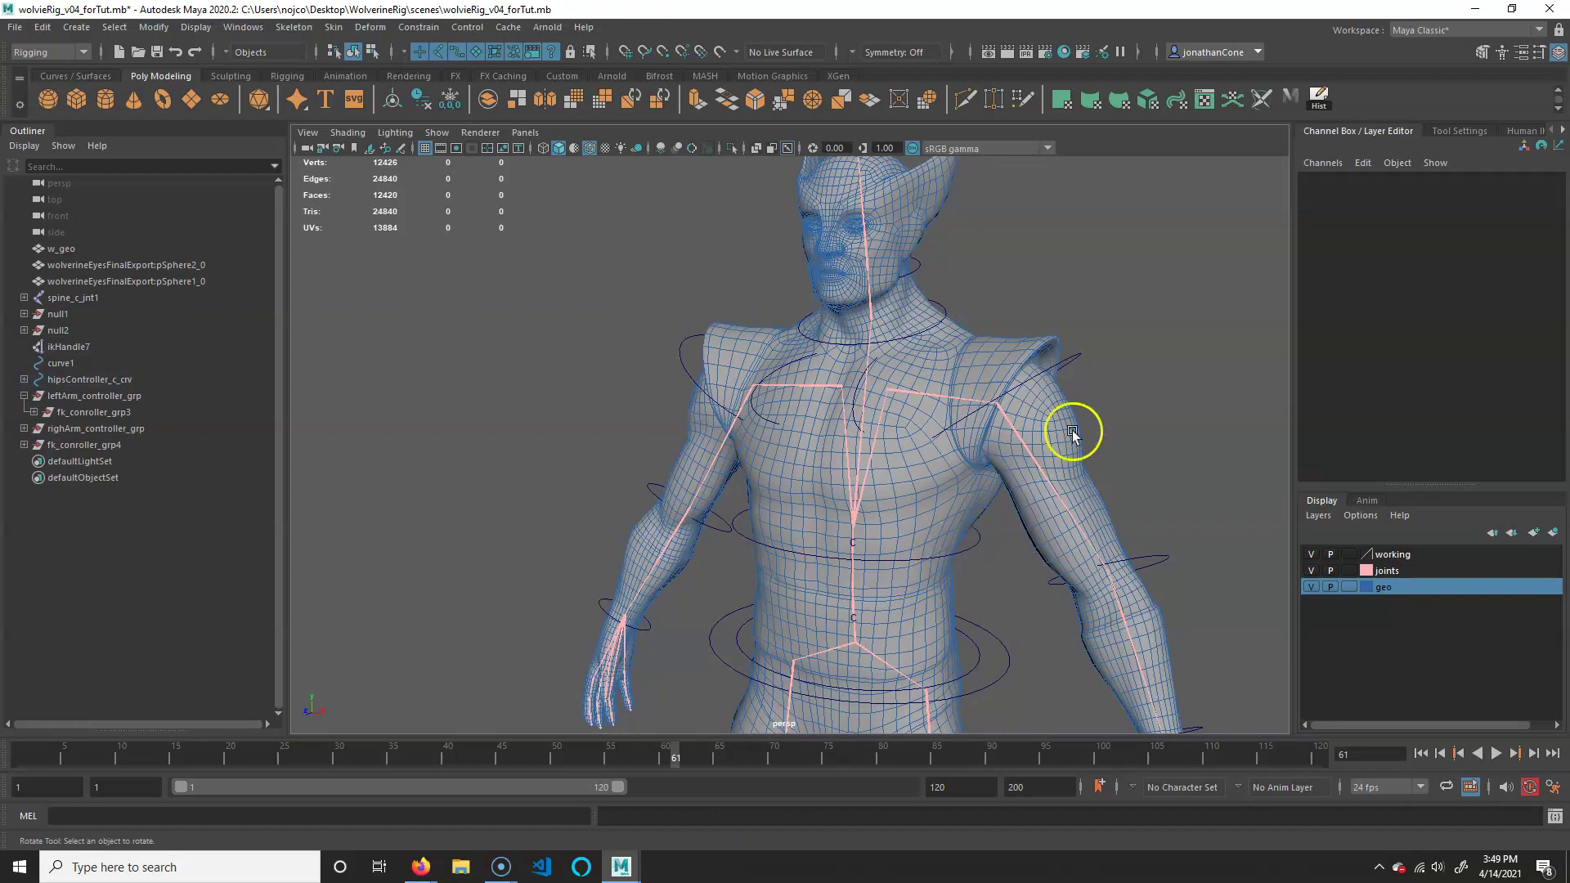
{"action": "left_click", "coordinate": [1073, 360]}
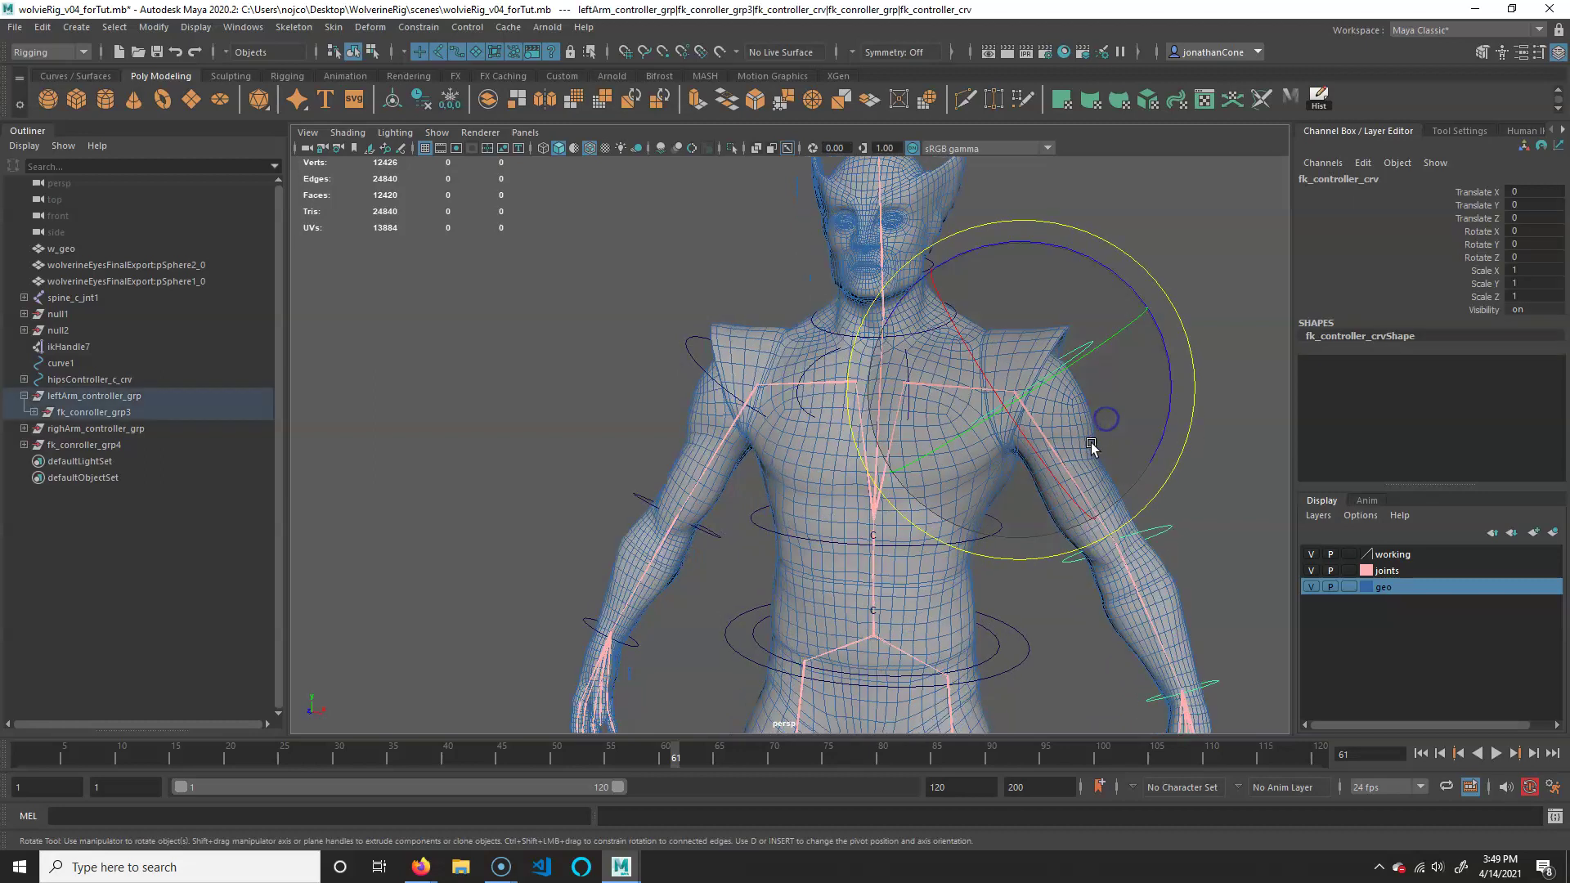
{"action": "left_click", "coordinate": [1139, 213]}
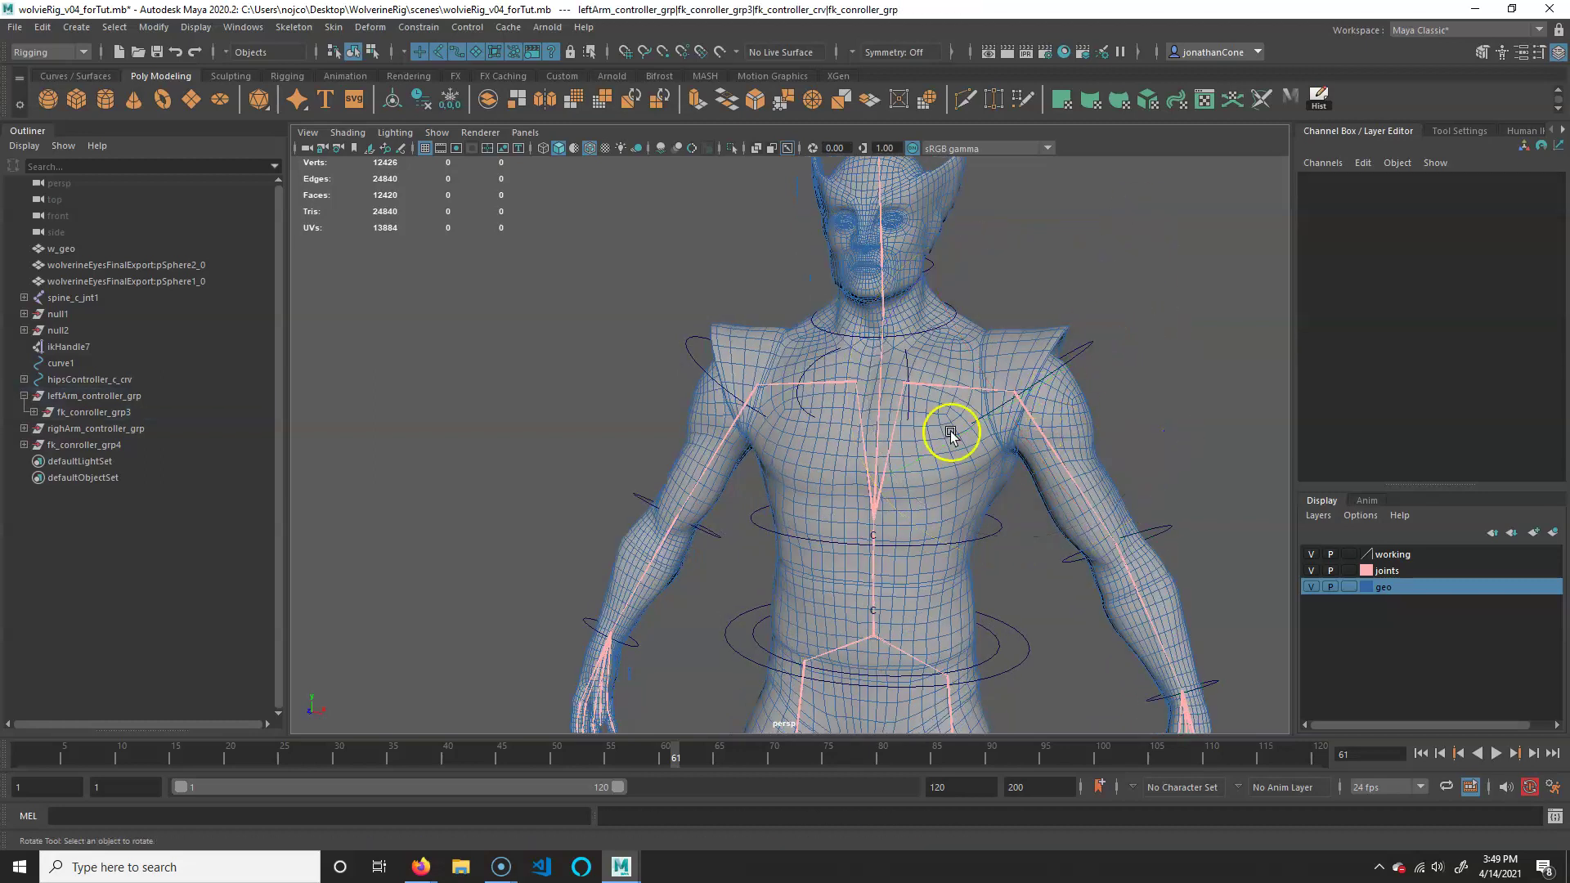
Parent the left clavicle controller's group, fk_conroller_grp3, under chestController_c_crv
{"action": "left_click", "coordinate": [907, 368]}
{"action": "left_click_drag", "start_coordinate": [971, 495], "coordinate": [917, 482], "text": "alt"}
{"action": "key", "text": "Up"}
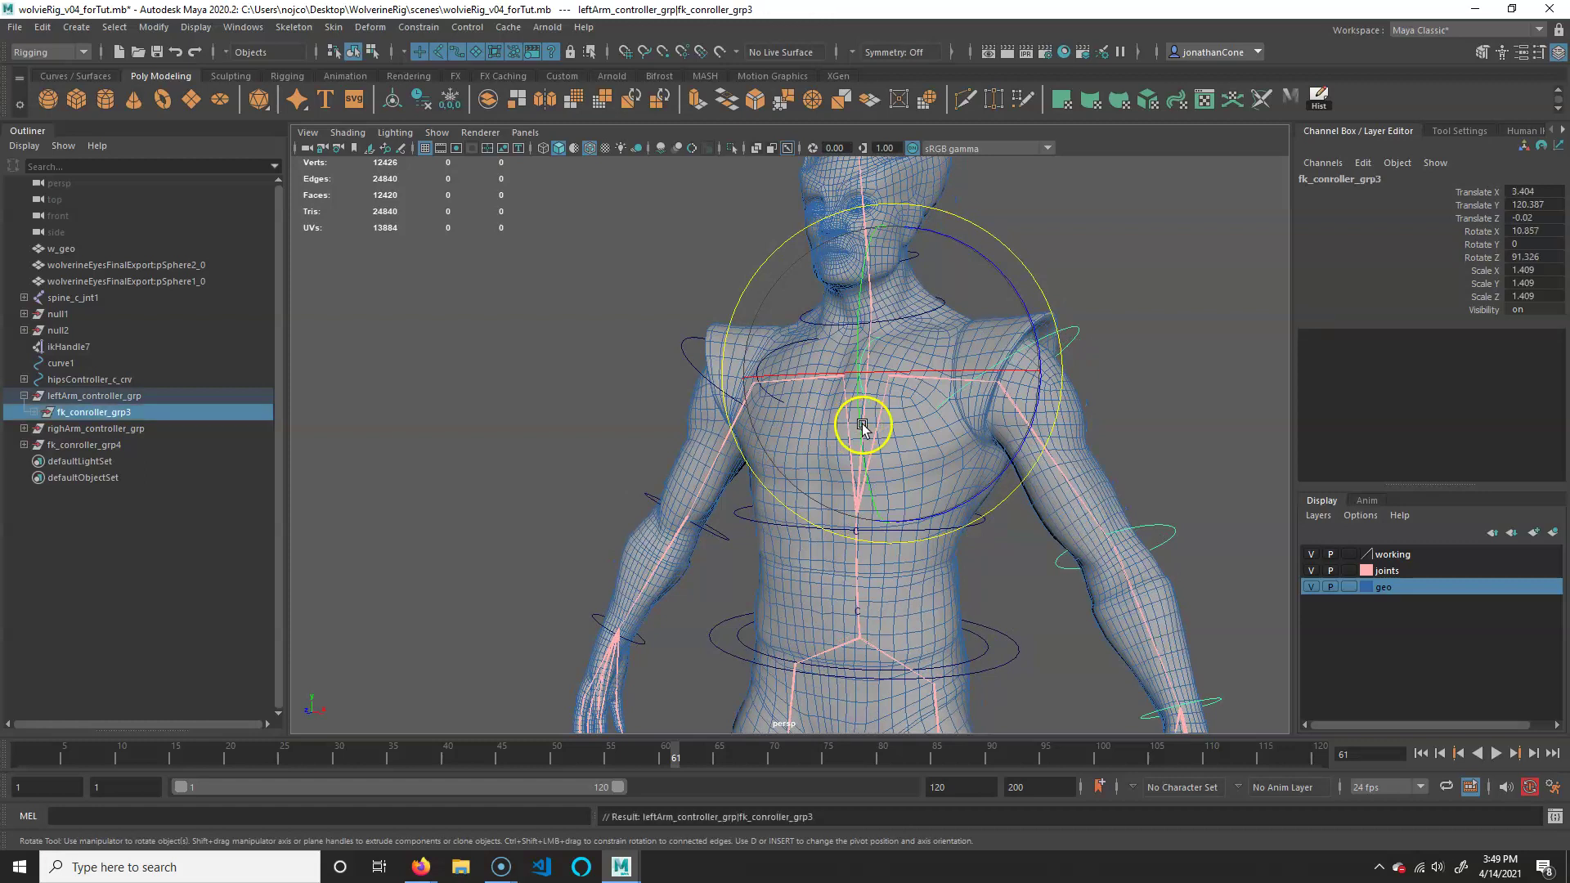
{"action": "key", "text": "q"}
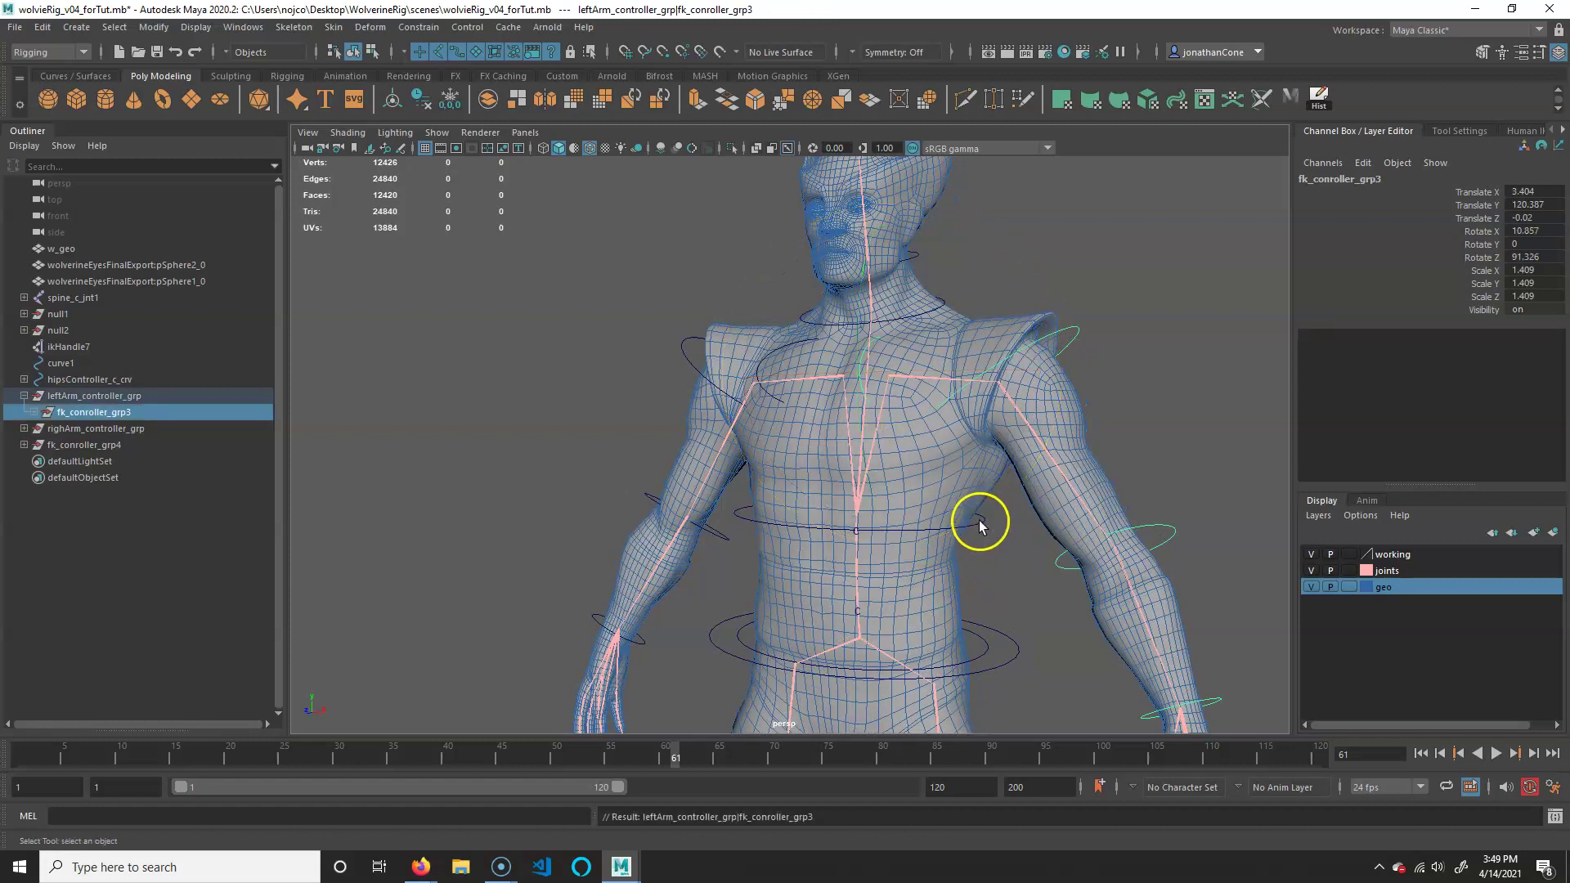
{"action": "left_click", "coordinate": [978, 520]}
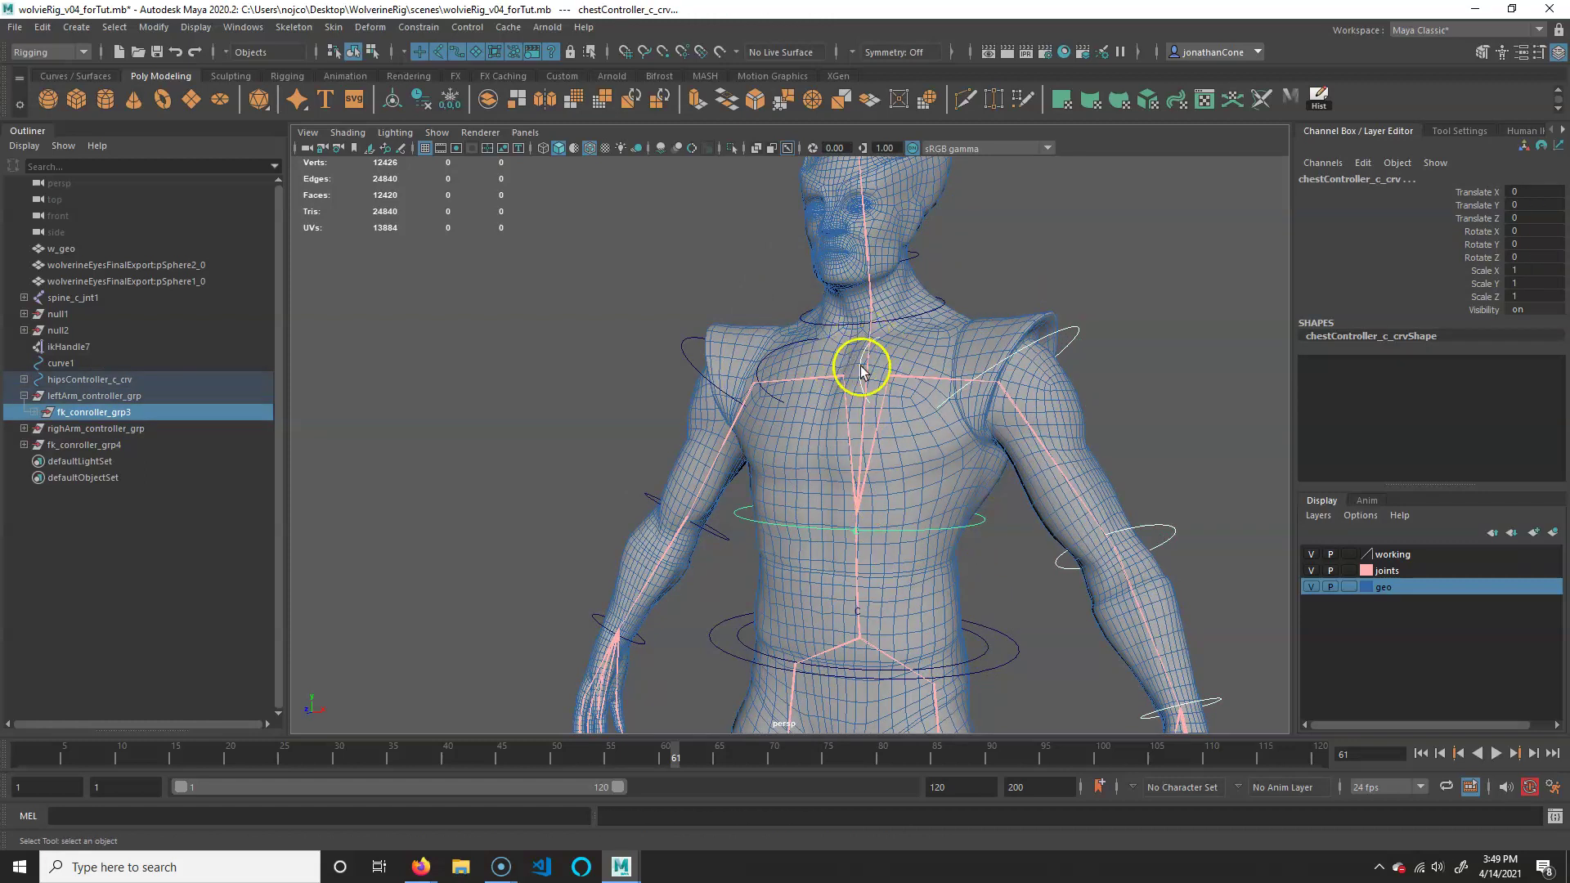
{"action": "left_click", "coordinate": [978, 566]}
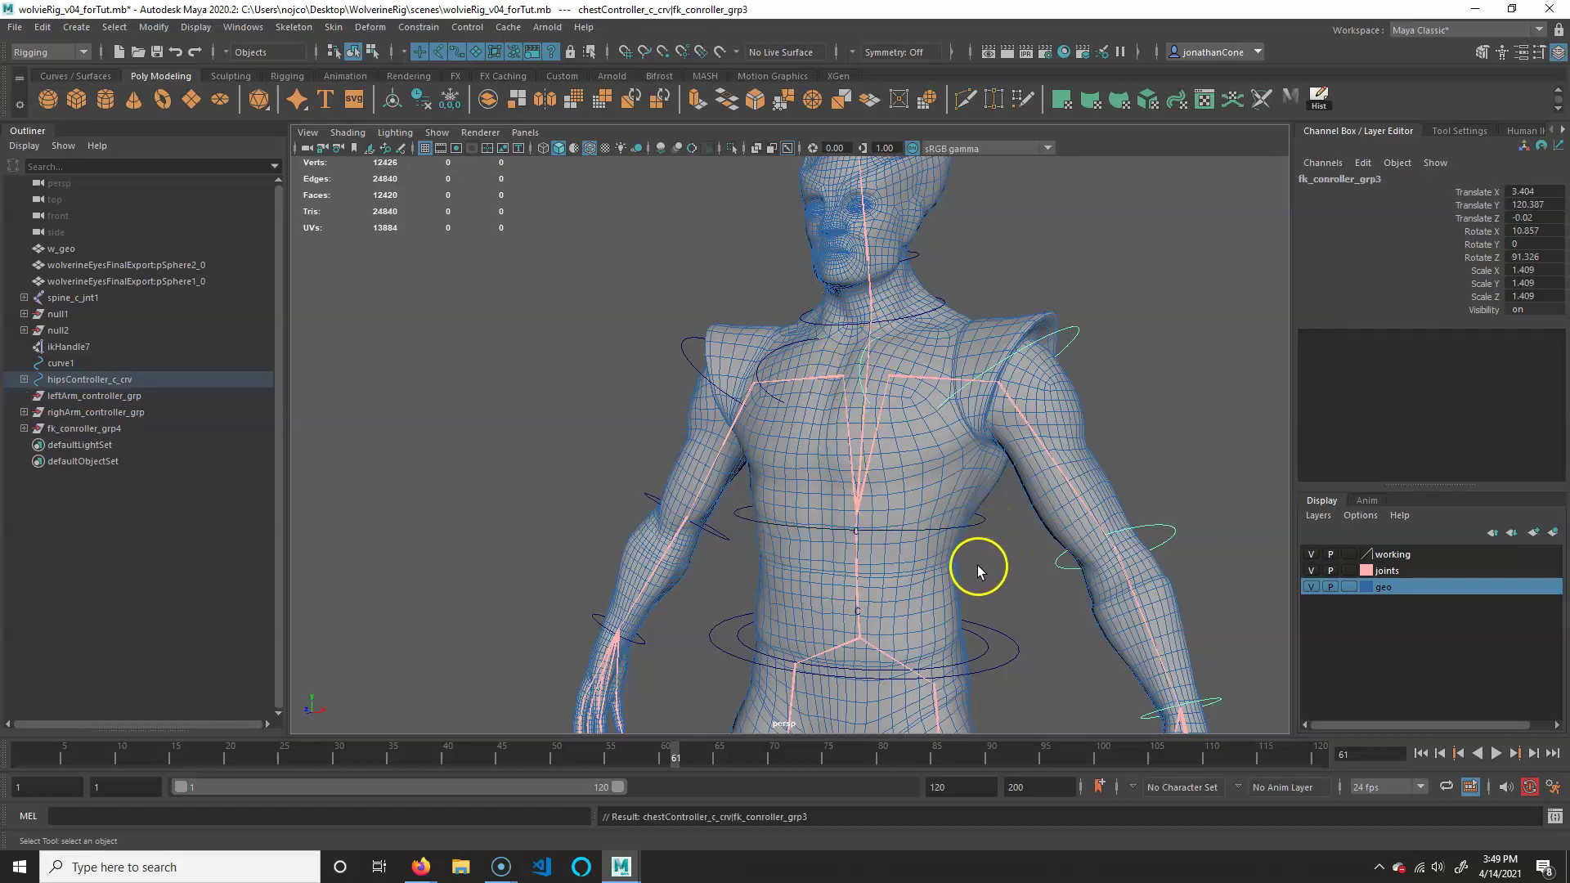
Rotate chestController_c_crv to test whether the left arm controllers follow it, undo the rotation, and clear the selection
{"action": "left_click", "coordinate": [978, 525]}
{"action": "key", "text": "e"}
{"action": "mouse_move", "coordinate": [897, 508]}
{"action": "left_mouse_down"}
{"action": "mouse_move", "coordinate": [821, 496]}
{"action": "mouse_move", "coordinate": [927, 512]}
{"action": "mouse_move", "coordinate": [777, 519]}
{"action": "mouse_move", "coordinate": [855, 462]}
{"action": "mouse_move", "coordinate": [842, 498]}
{"action": "mouse_move", "coordinate": [807, 504]}
{"action": "mouse_move", "coordinate": [876, 510]}
{"action": "left_mouse_up"}
{"action": "key", "text": "ctrl+z"}
{"action": "left_click", "coordinate": [567, 287]}
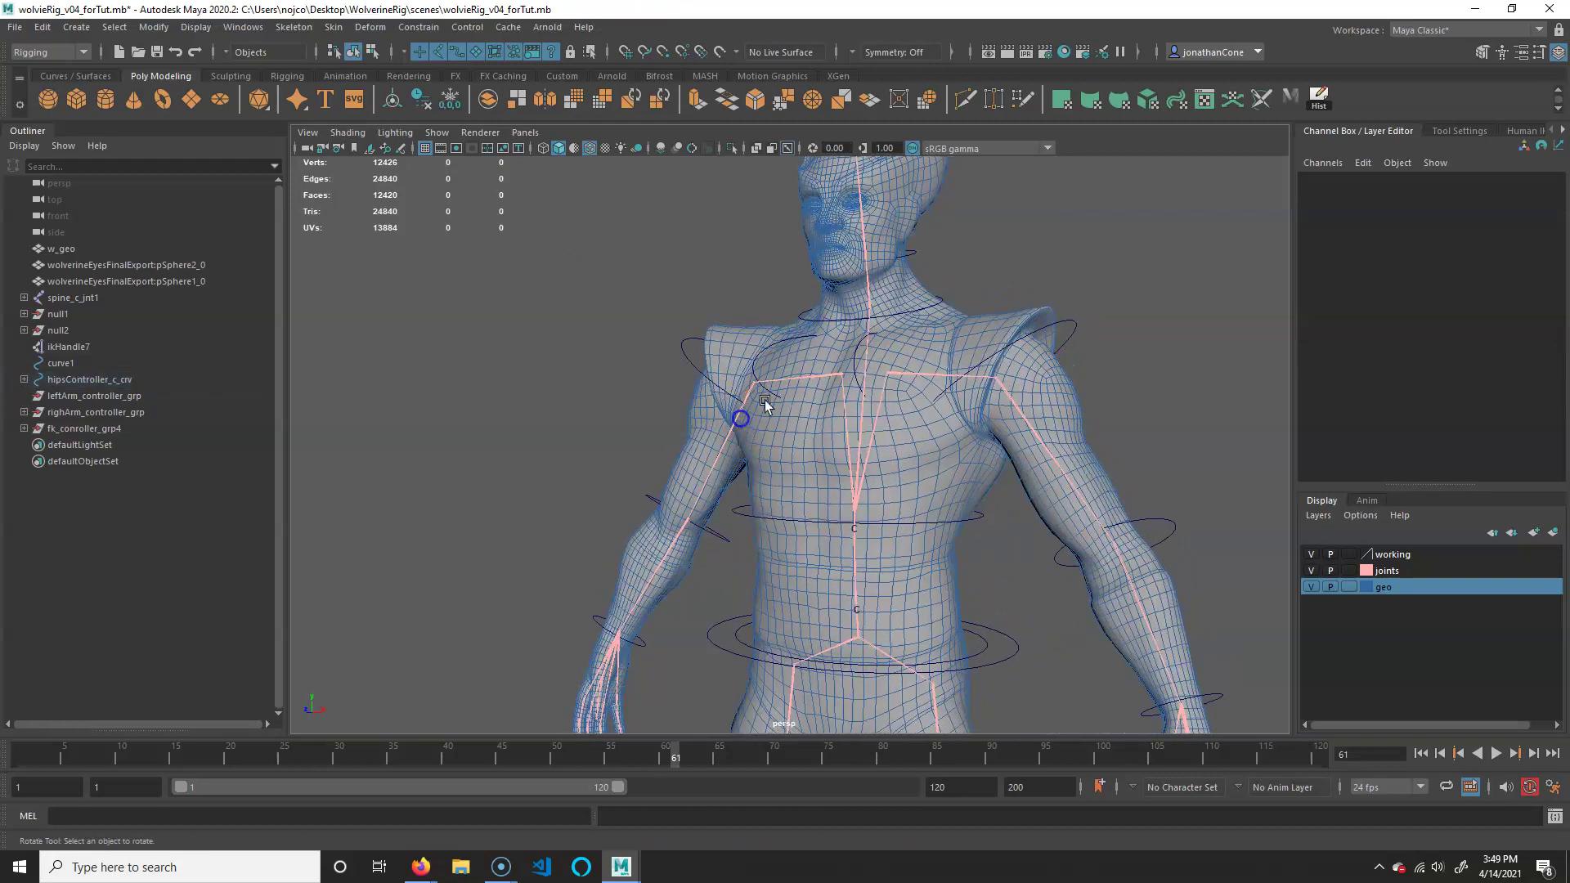
Parent the right clavicle controller's group, fk_conroller_grp3 in righArm_controller_grp, under chestController_c_crv
{"action": "left_click", "coordinate": [784, 341]}
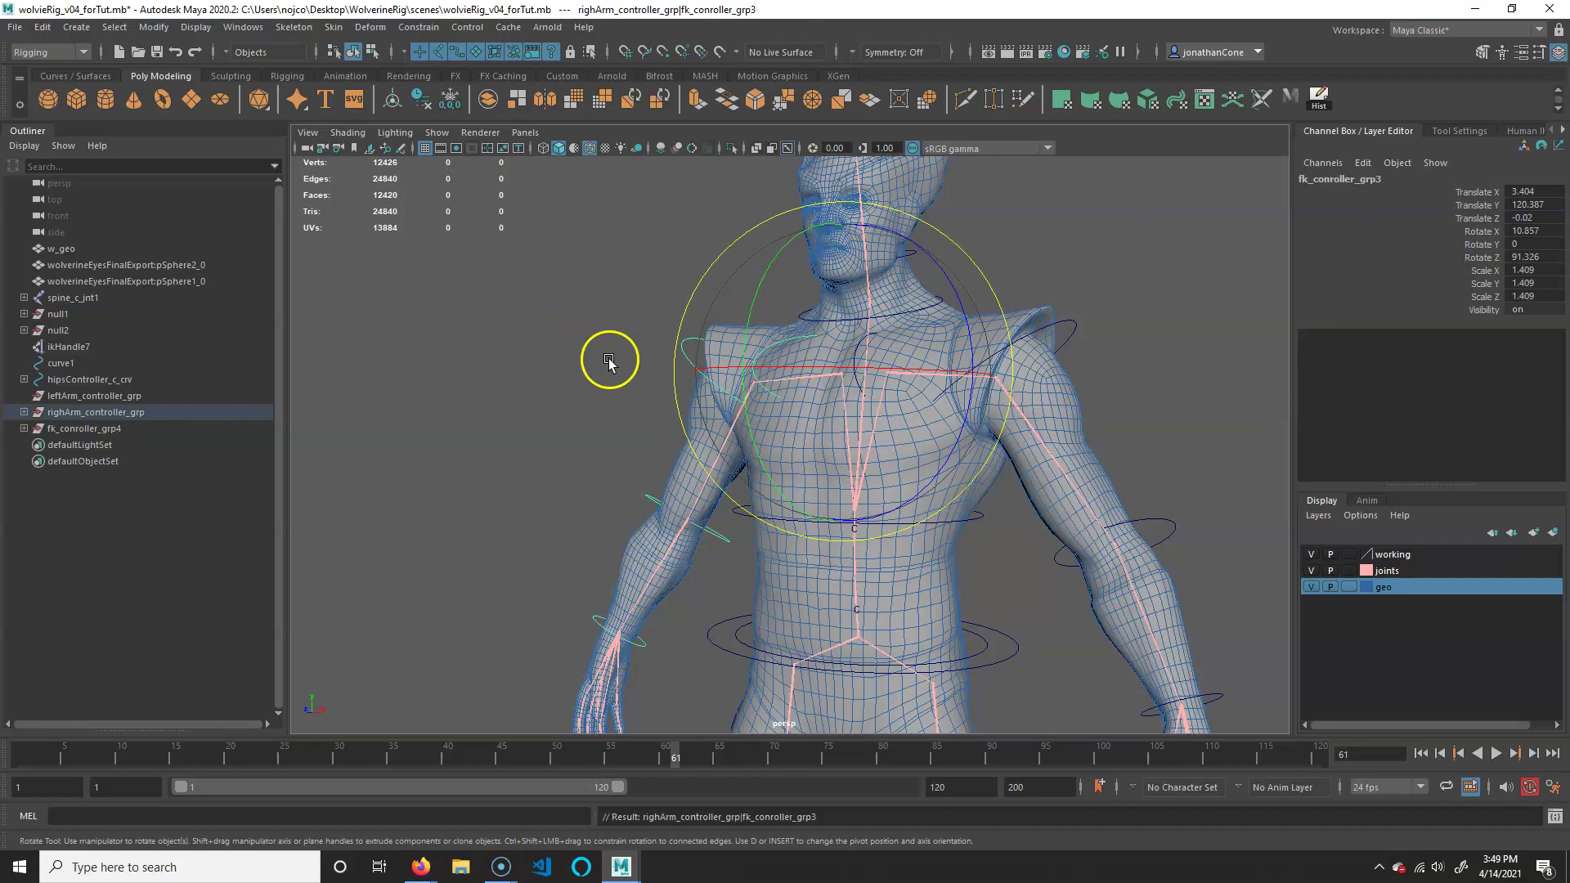
{"action": "key", "text": "q"}
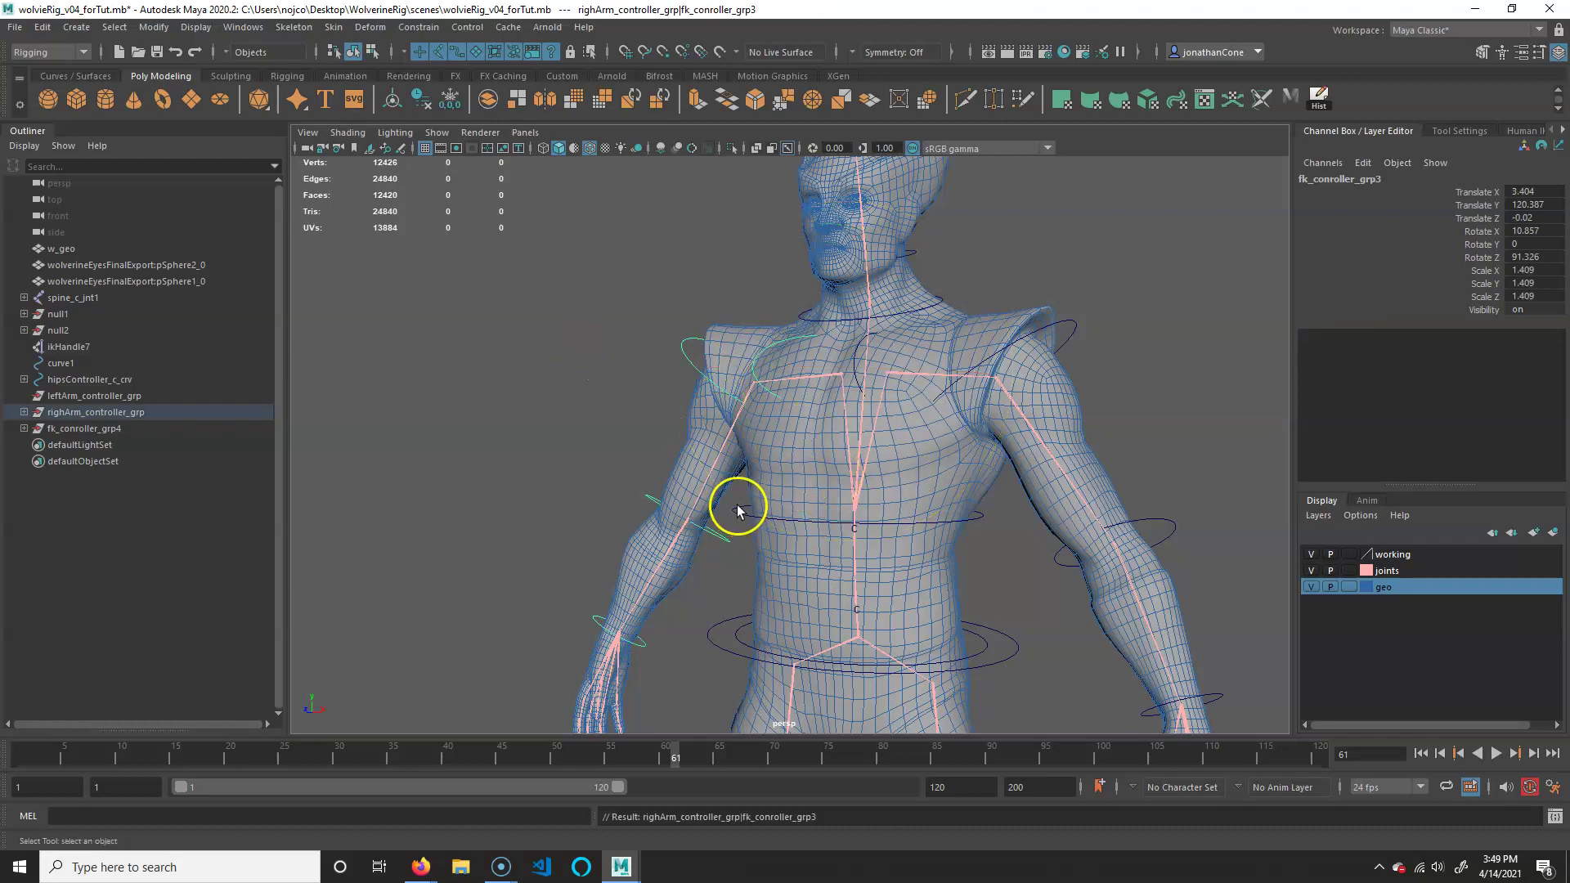
{"action": "left_click", "coordinate": [737, 504]}
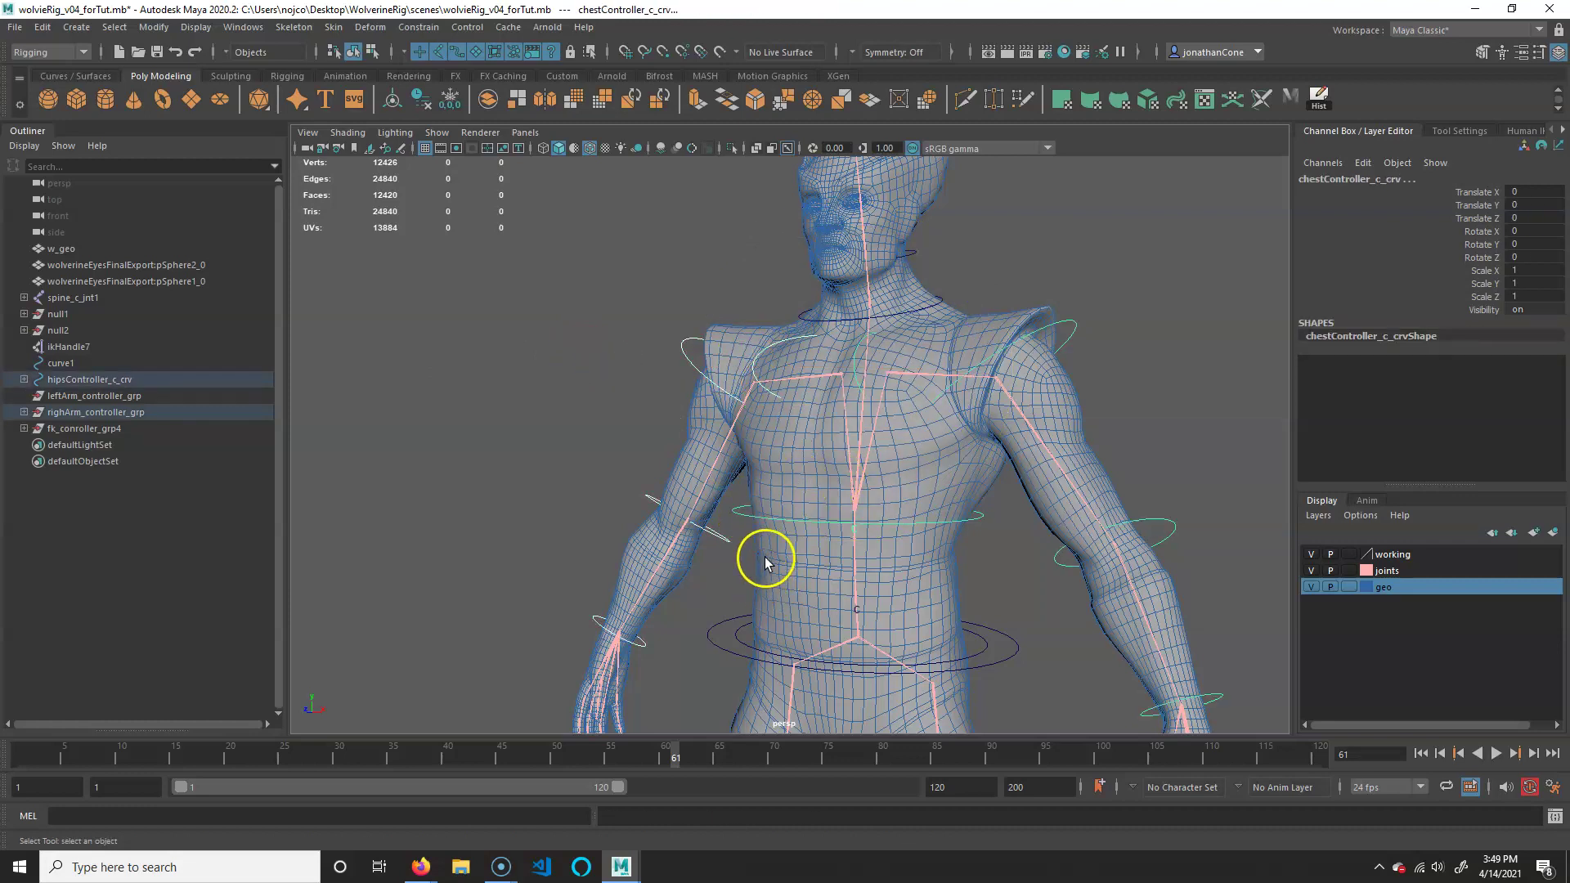
{"action": "left_click", "coordinate": [768, 403]}
Parent the neck base controller's group, fk_conroller_grp4, under chestController_c_crv
{"action": "left_click", "coordinate": [943, 296]}
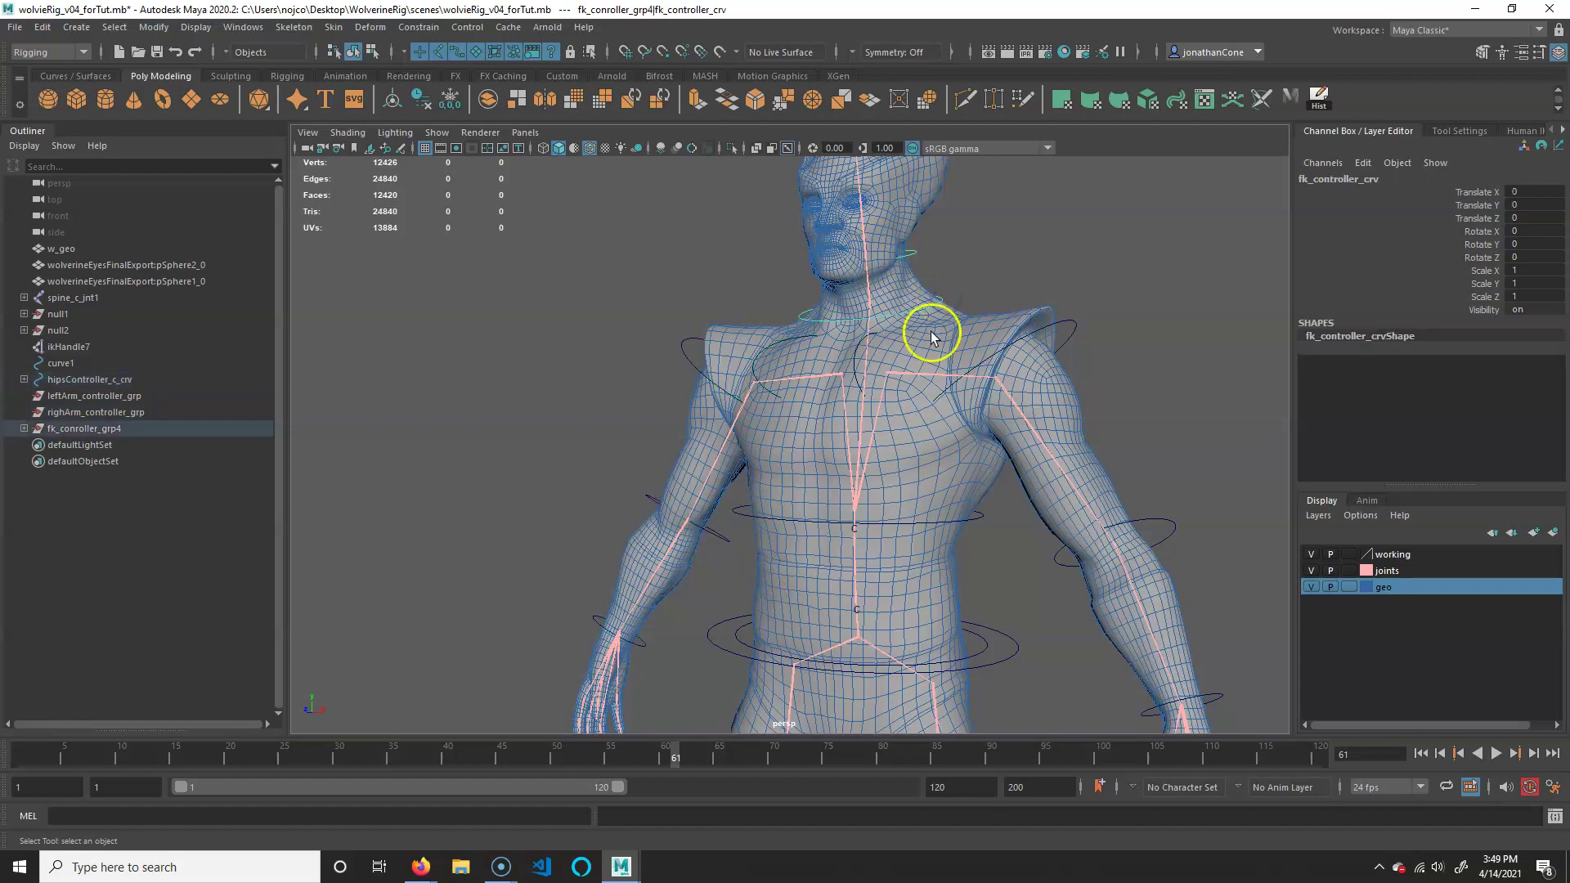
{"action": "key", "text": "Up"}
{"action": "left_click", "coordinate": [741, 513]}
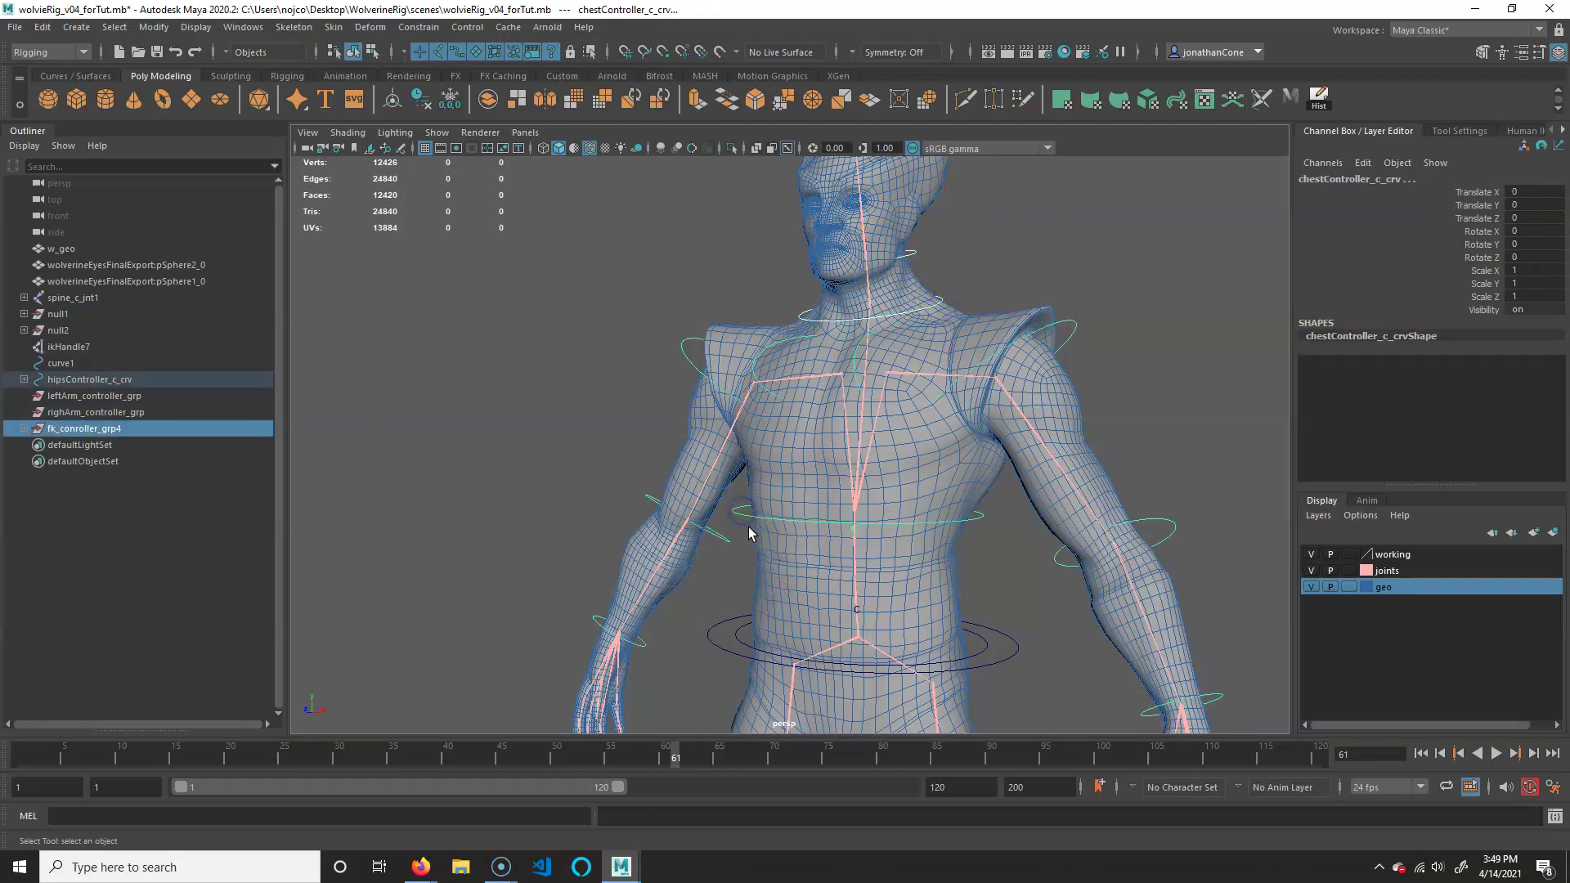
{"action": "key", "text": "p"}
Delete the empty groups leftArm_controller_grp and righArm_controller_grp
{"action": "right_click_drag", "start_coordinate": [830, 556], "coordinate": [834, 501], "text": "alt"}
{"action": "left_click_drag", "start_coordinate": [834, 501], "coordinate": [832, 513], "text": "alt"}
{"action": "scroll", "coordinate": [827, 508], "scroll_direction": "up", "scroll_amount": 5}
{"action": "left_click", "coordinate": [98, 412]}
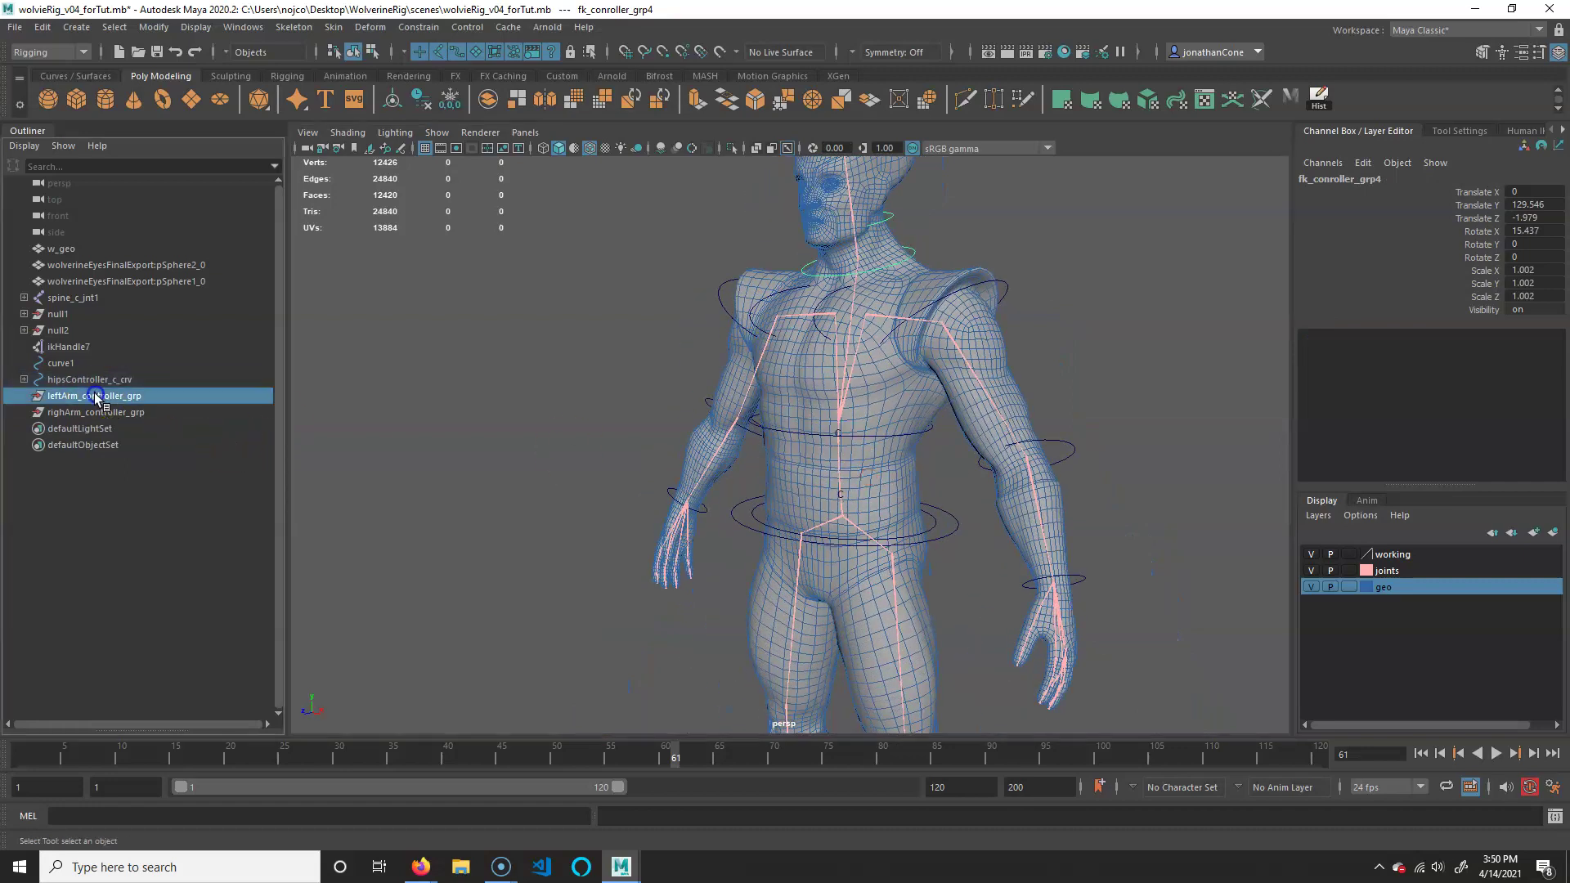
{"action": "left_click", "coordinate": [104, 396]}
{"action": "left_click", "coordinate": [108, 411]}
{"action": "left_click_drag", "start_coordinate": [116, 397], "coordinate": [117, 396]}
{"action": "key", "text": "Delete"}
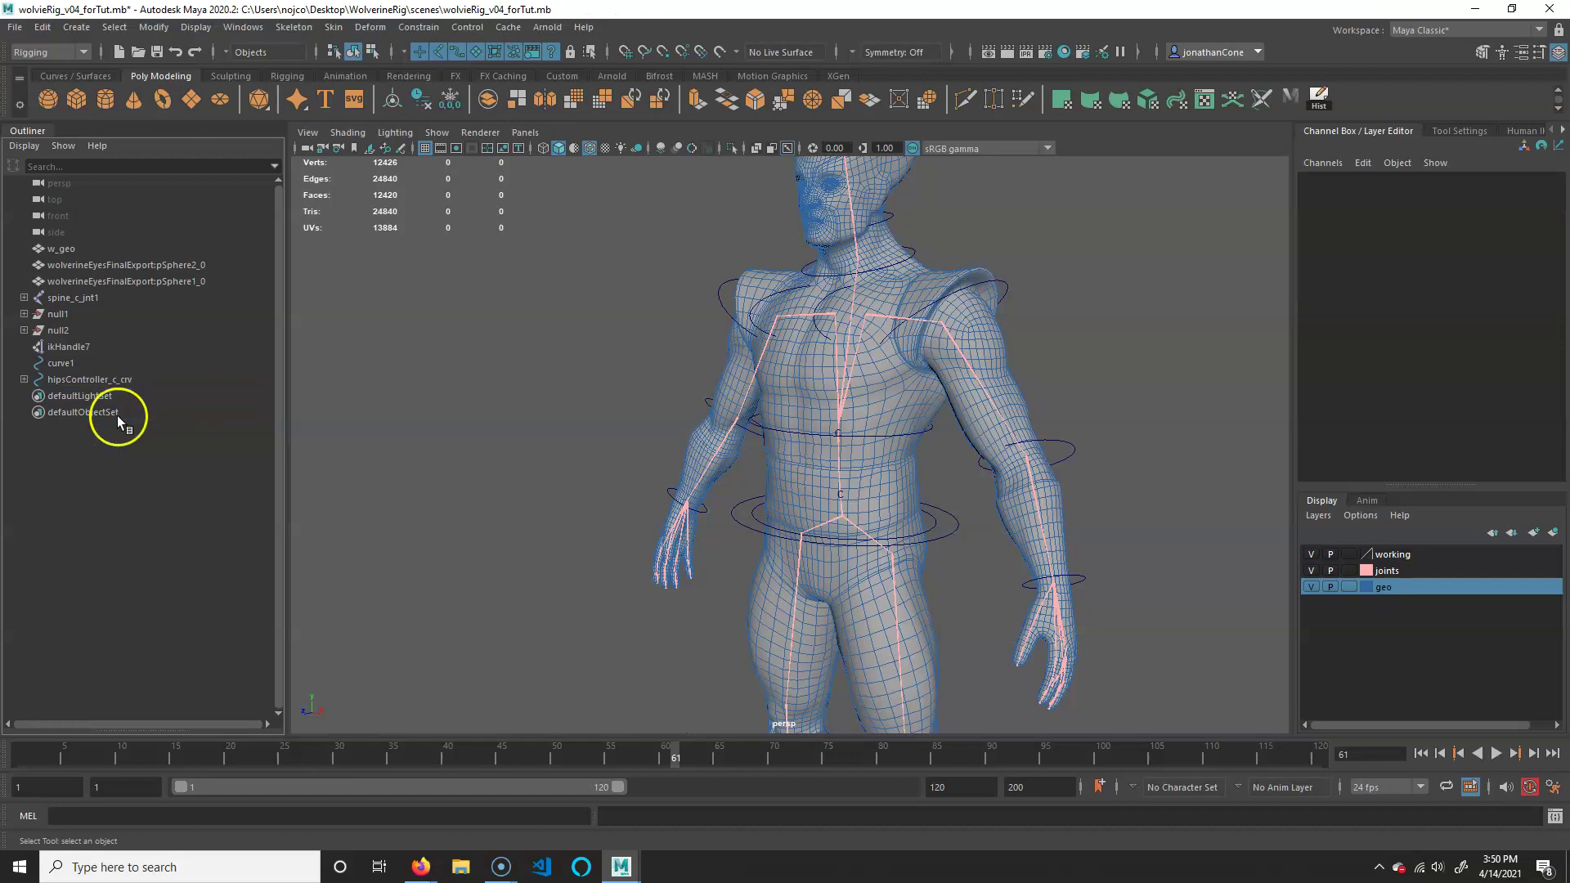
Rotate chestController_c_crv to test whether both arms, the neck and the head follow the chest, and undo the rotation
{"action": "left_click_drag", "start_coordinate": [901, 322], "coordinate": [942, 331], "text": "alt"}
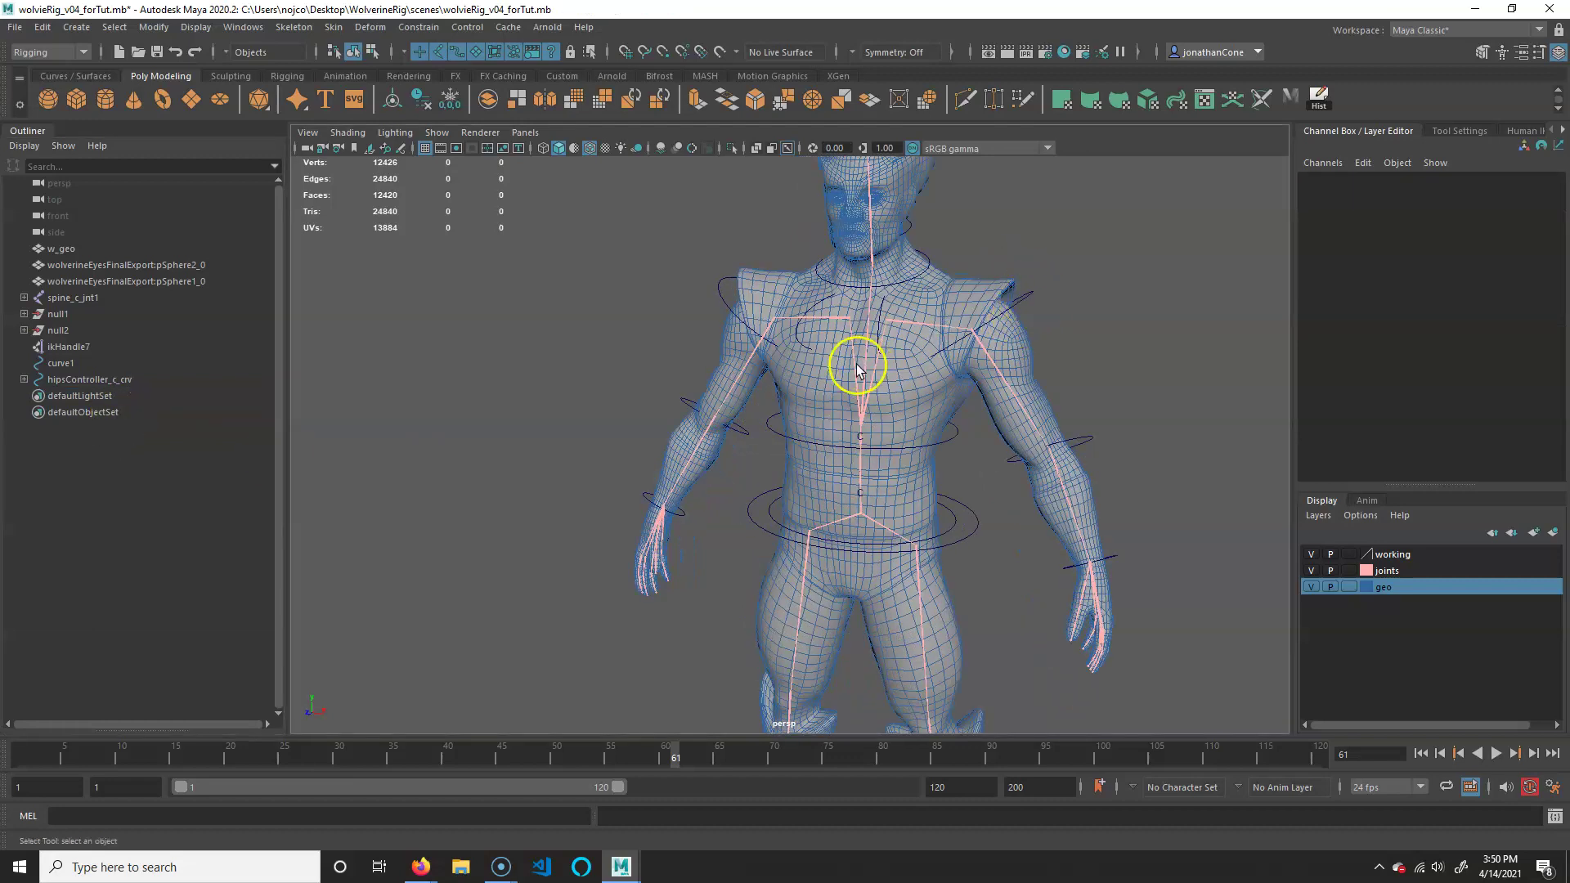
{"action": "left_click", "coordinate": [954, 444]}
{"action": "key", "text": "e"}
{"action": "left_click_drag", "start_coordinate": [876, 483], "coordinate": [929, 515]}
{"action": "key", "text": "ctrl+z"}
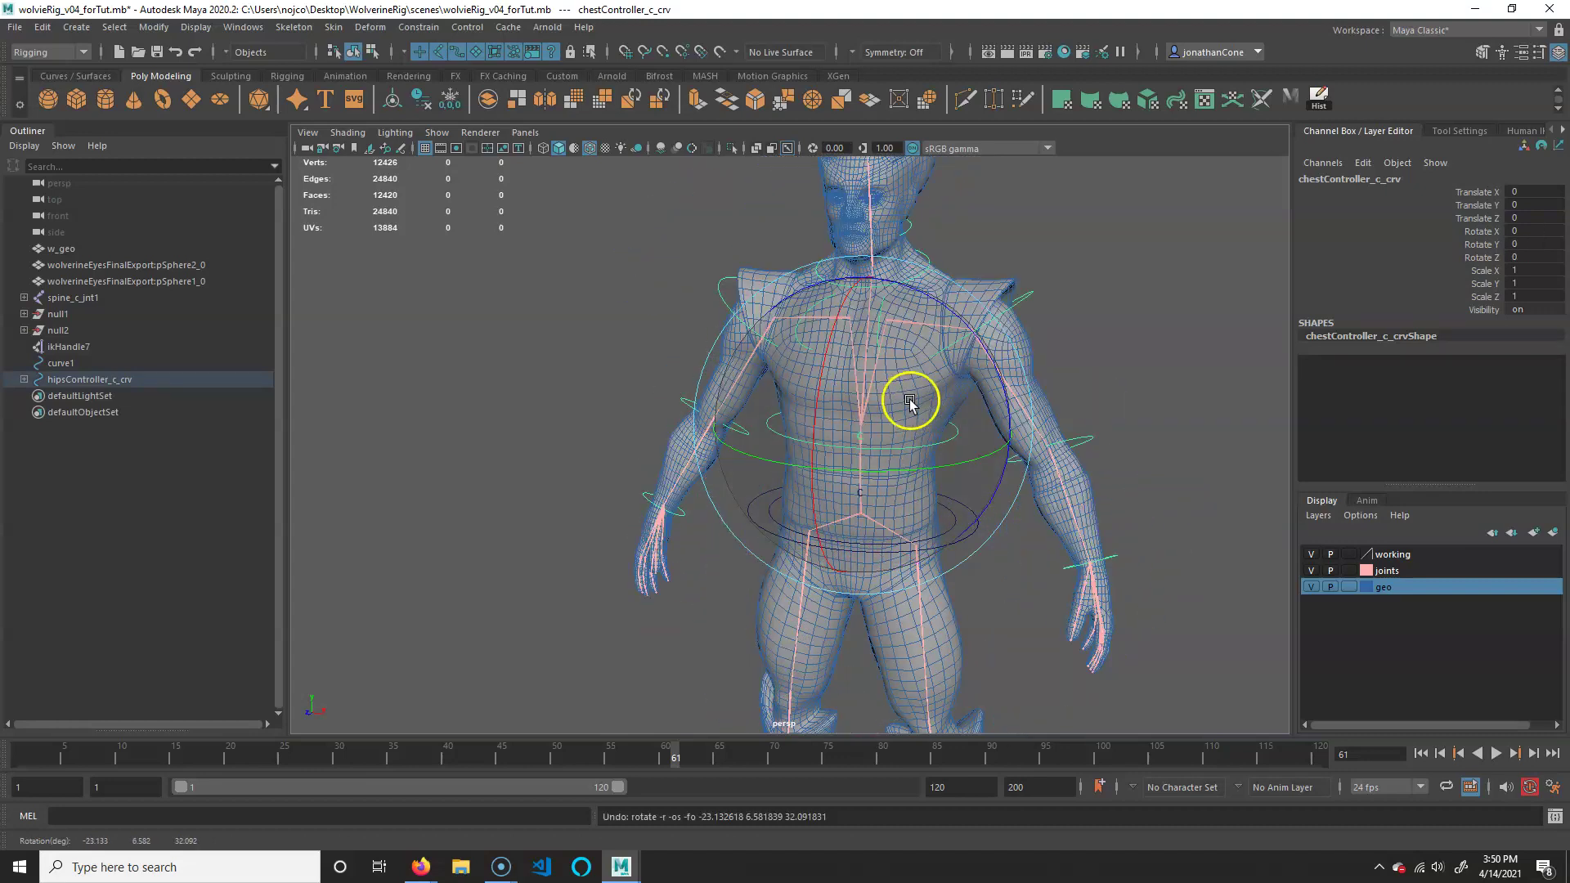
Rotate the left shoulder, elbow and wrist controllers to test the FK arm by bending it across the chest
{"action": "left_click", "coordinate": [1027, 296]}
{"action": "left_click_drag", "start_coordinate": [999, 417], "coordinate": [1139, 385]}
{"action": "left_click", "coordinate": [1138, 389]}
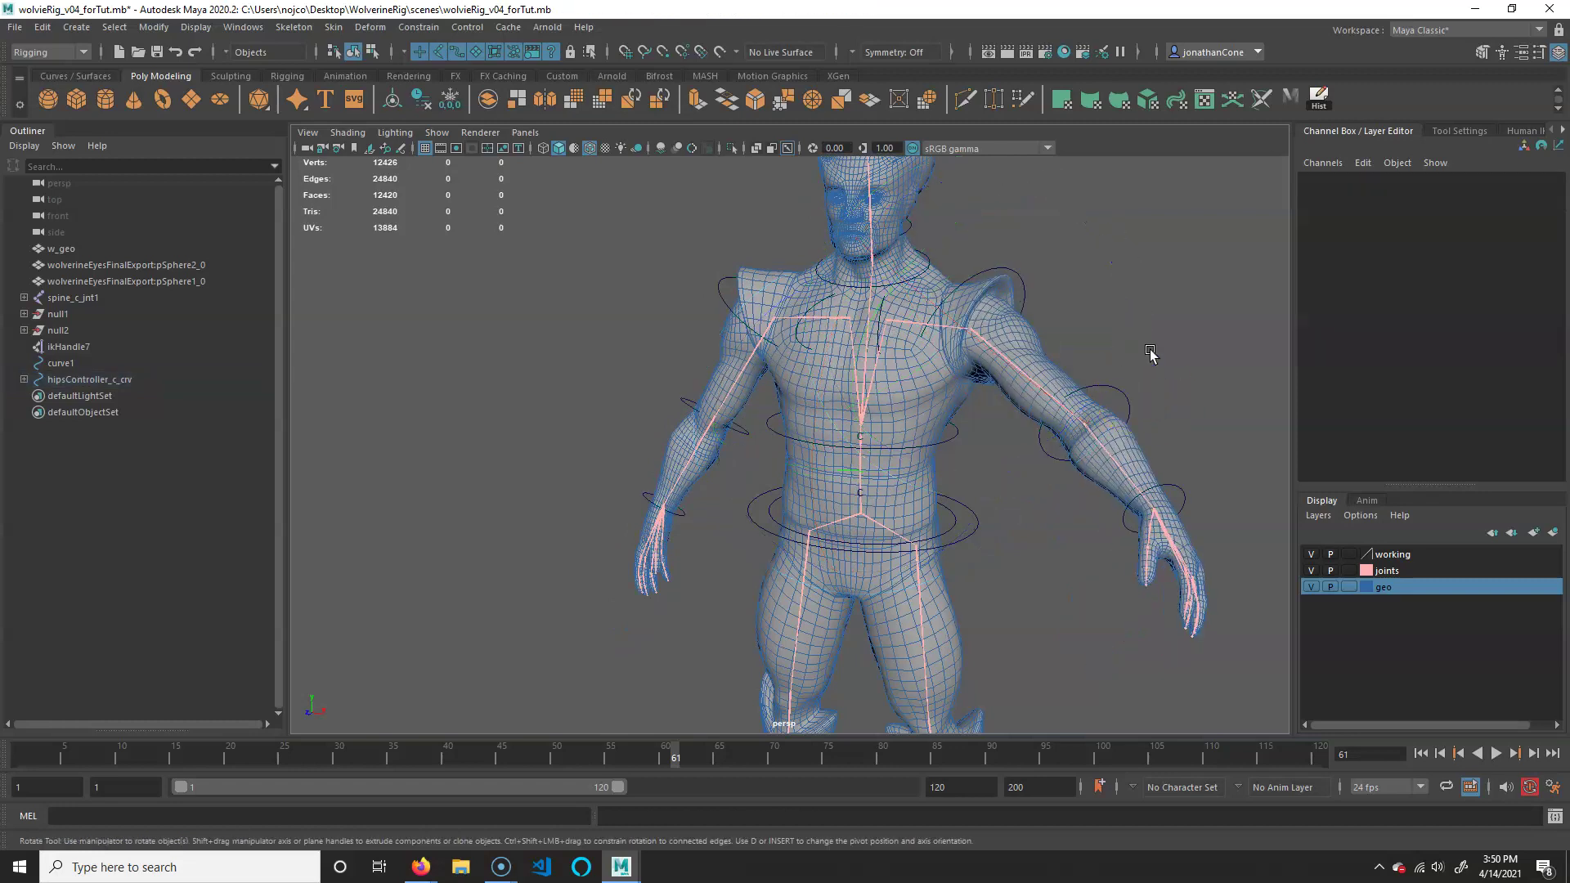
{"action": "left_click", "coordinate": [1126, 397]}
{"action": "left_click_drag", "start_coordinate": [1063, 488], "coordinate": [972, 369]}
{"action": "key", "text": "Down"}
{"action": "left_click", "coordinate": [1185, 658]}
{"action": "left_click", "coordinate": [1087, 459]}
{"action": "left_click_drag", "start_coordinate": [1058, 501], "coordinate": [963, 681]}
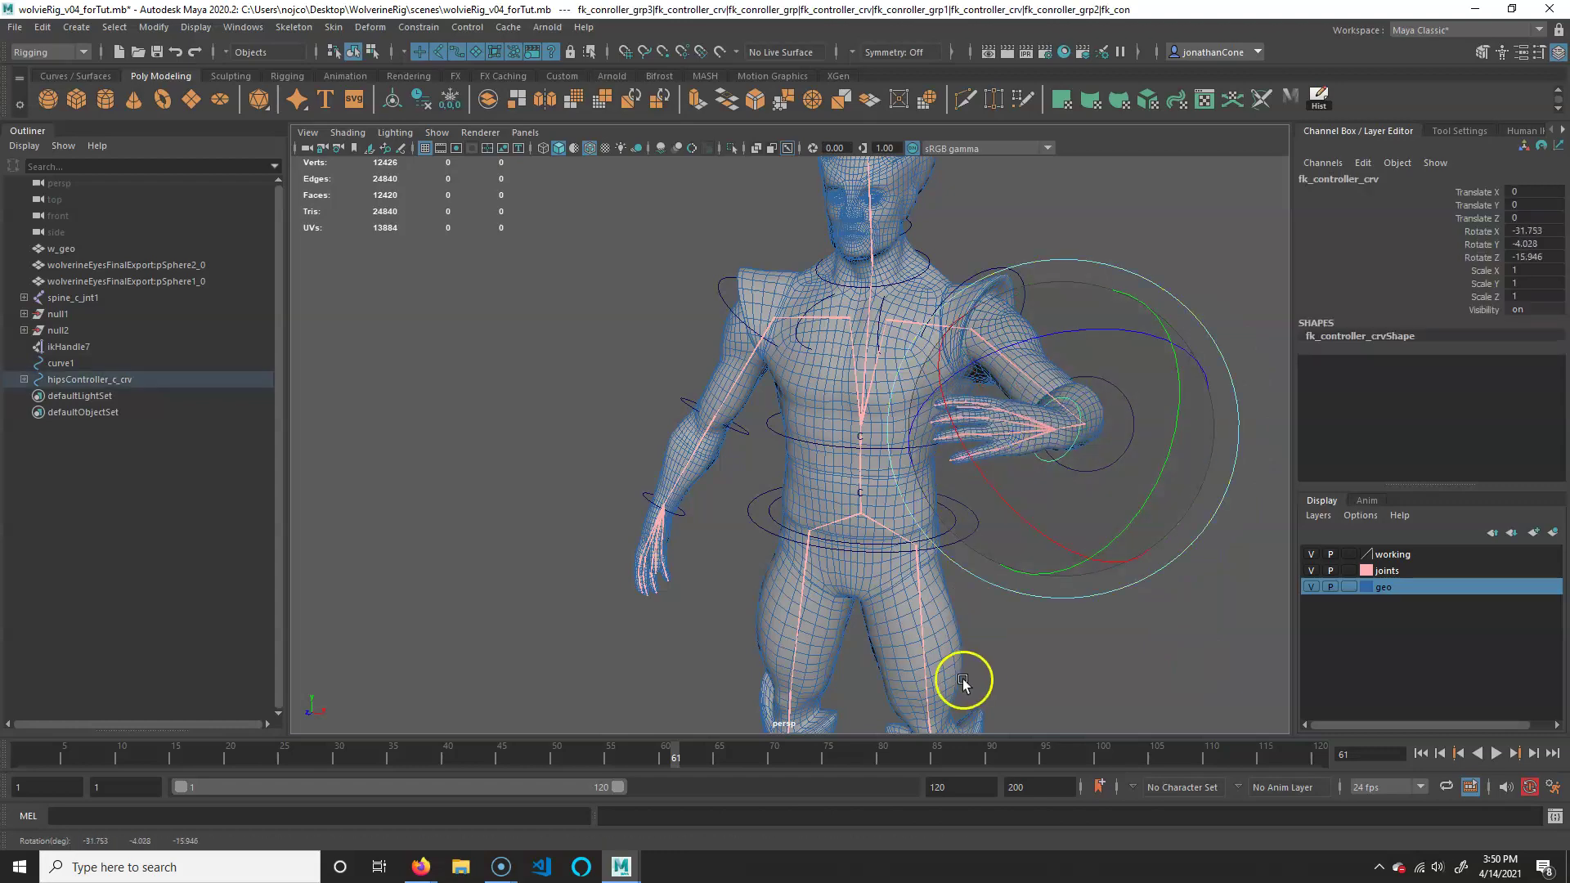
{"action": "left_click_drag", "start_coordinate": [1070, 500], "coordinate": [752, 509], "text": "alt"}
{"action": "right_click_drag", "start_coordinate": [751, 509], "coordinate": [902, 514], "text": "alt"}
{"action": "left_click_drag", "start_coordinate": [902, 514], "coordinate": [935, 508], "text": "alt"}
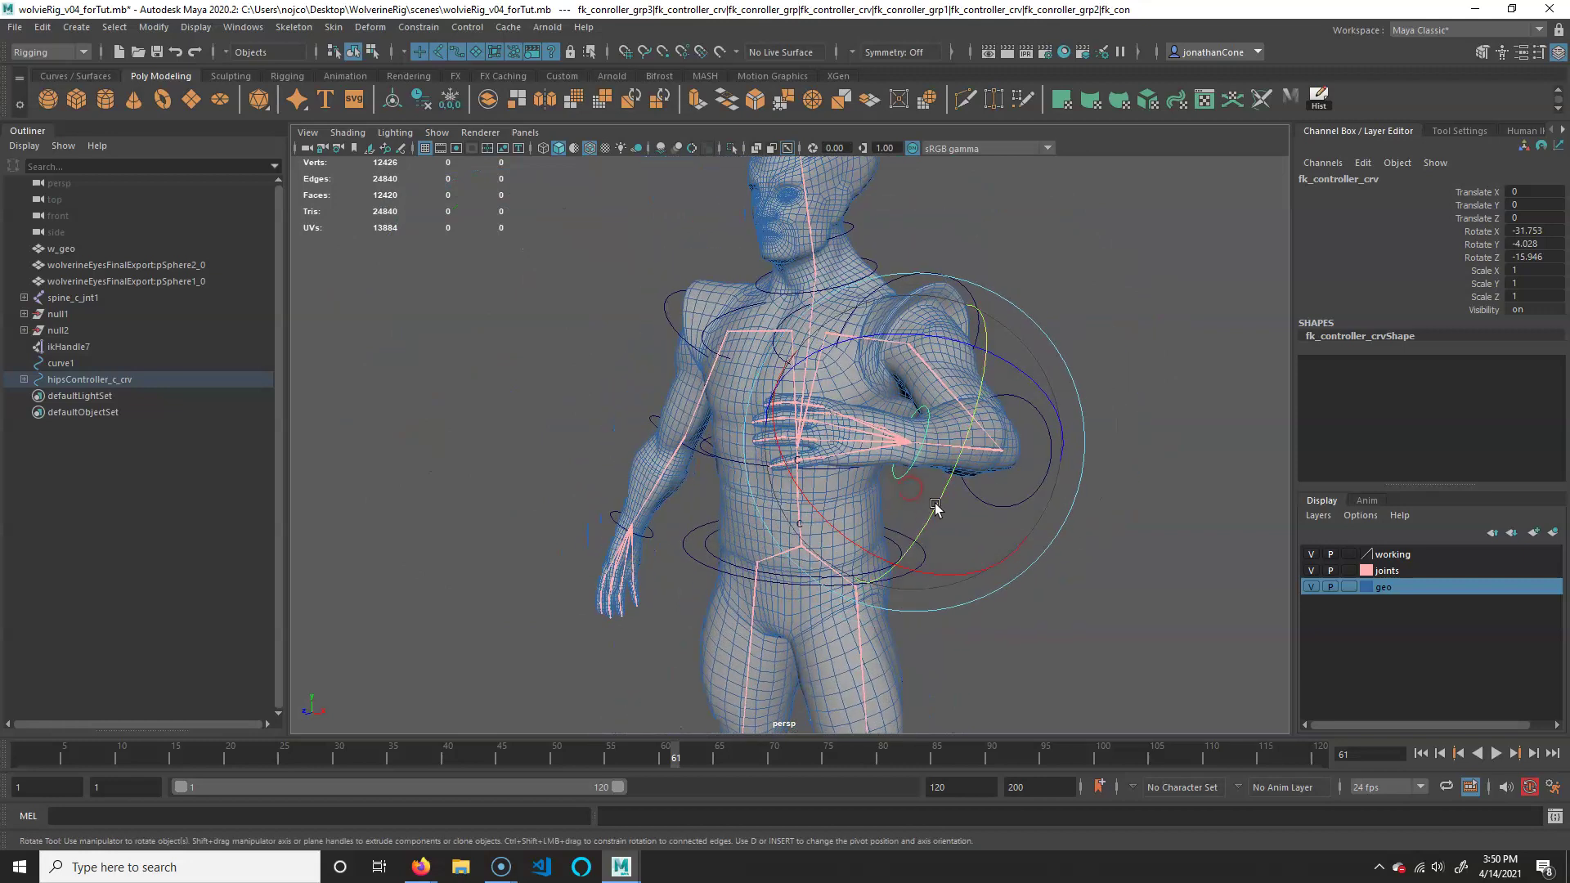
Undo the test rotations of the left wrist, elbow and shoulder controllers
{"action": "key", "text": "ctrl+z"}
{"action": "key", "text": "ctrl+z"}
{"action": "key", "text": "ctrl+z"}
{"action": "key", "text": "ctrl+z"}
{"action": "key", "text": "ctrl+z"}
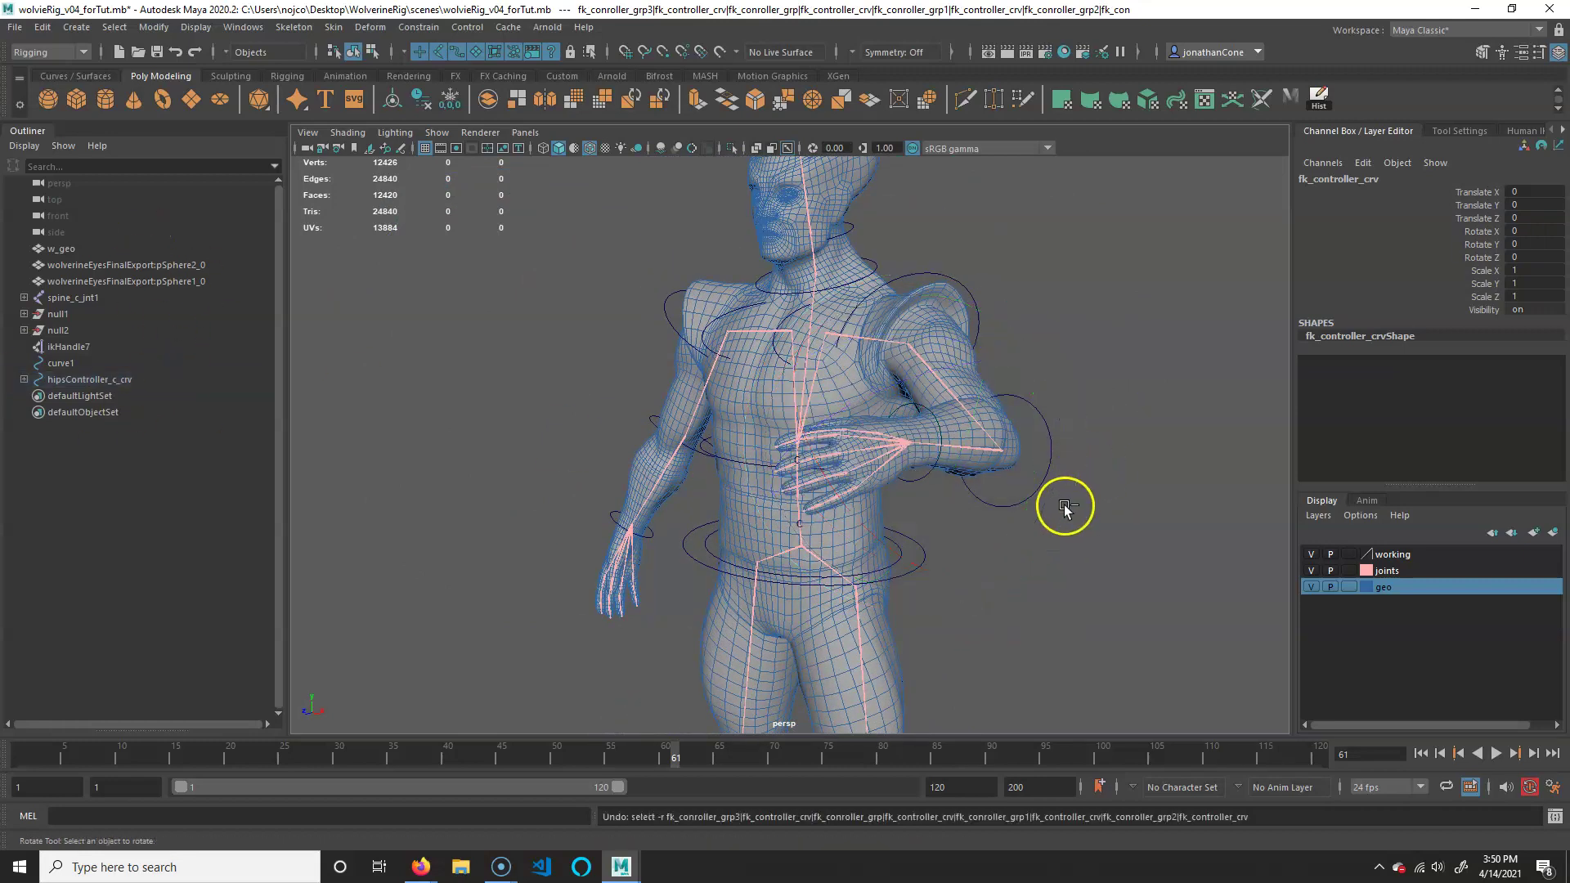
{"action": "key", "text": "ctrl+z"}
{"action": "key", "text": "ctrl+z"}
Rotate chestController_c_crv once more to check the motion of the whole upper body, and undo the rotation
{"action": "scroll", "coordinate": [900, 491], "scroll_direction": "up", "scroll_amount": 2}
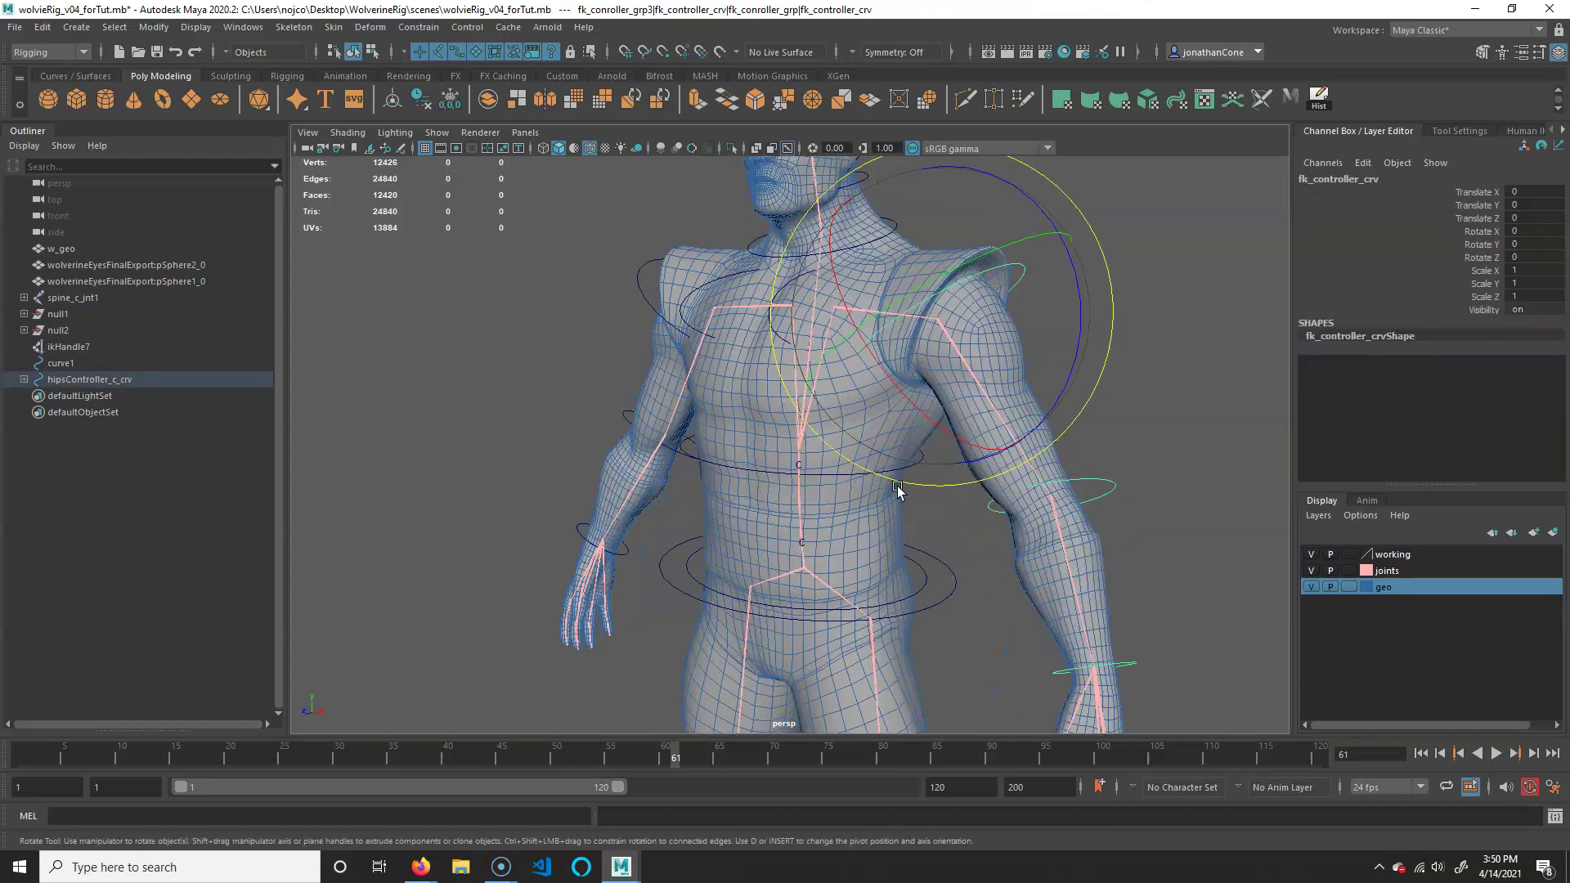
{"action": "middle_click_drag", "start_coordinate": [903, 573], "coordinate": [889, 469], "text": "alt"}
{"action": "scroll", "coordinate": [1131, 470], "scroll_direction": "down", "scroll_amount": 4}
{"action": "left_click_drag", "start_coordinate": [912, 474], "coordinate": [1305, 255], "text": "alt"}
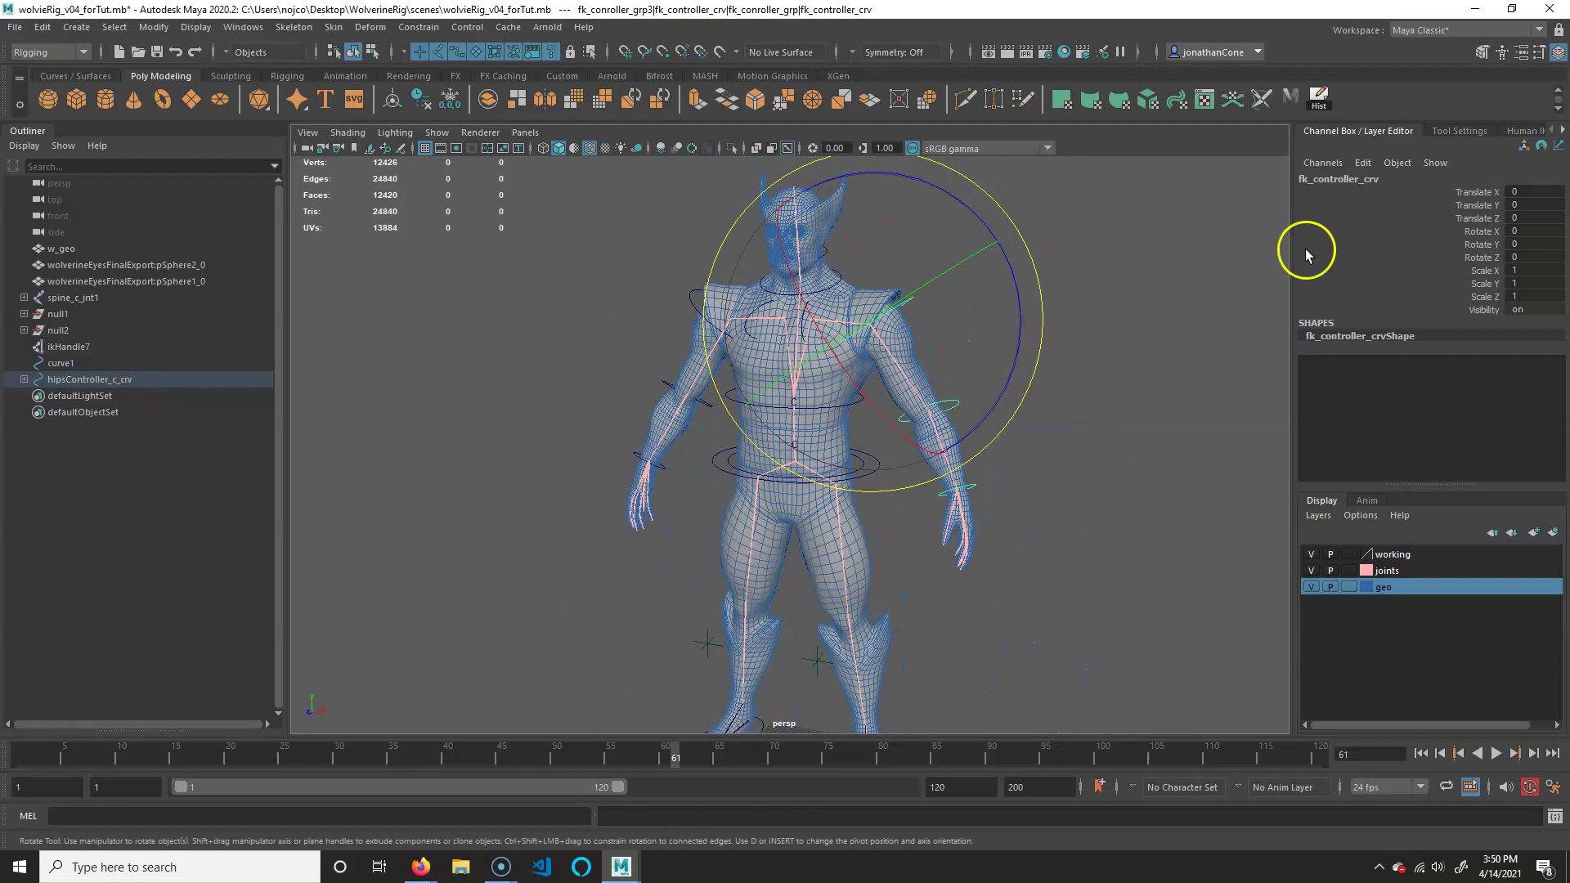
{"action": "left_click_drag", "start_coordinate": [1045, 504], "coordinate": [883, 519], "text": "alt"}
{"action": "scroll", "coordinate": [883, 518], "scroll_direction": "up", "scroll_amount": 2}
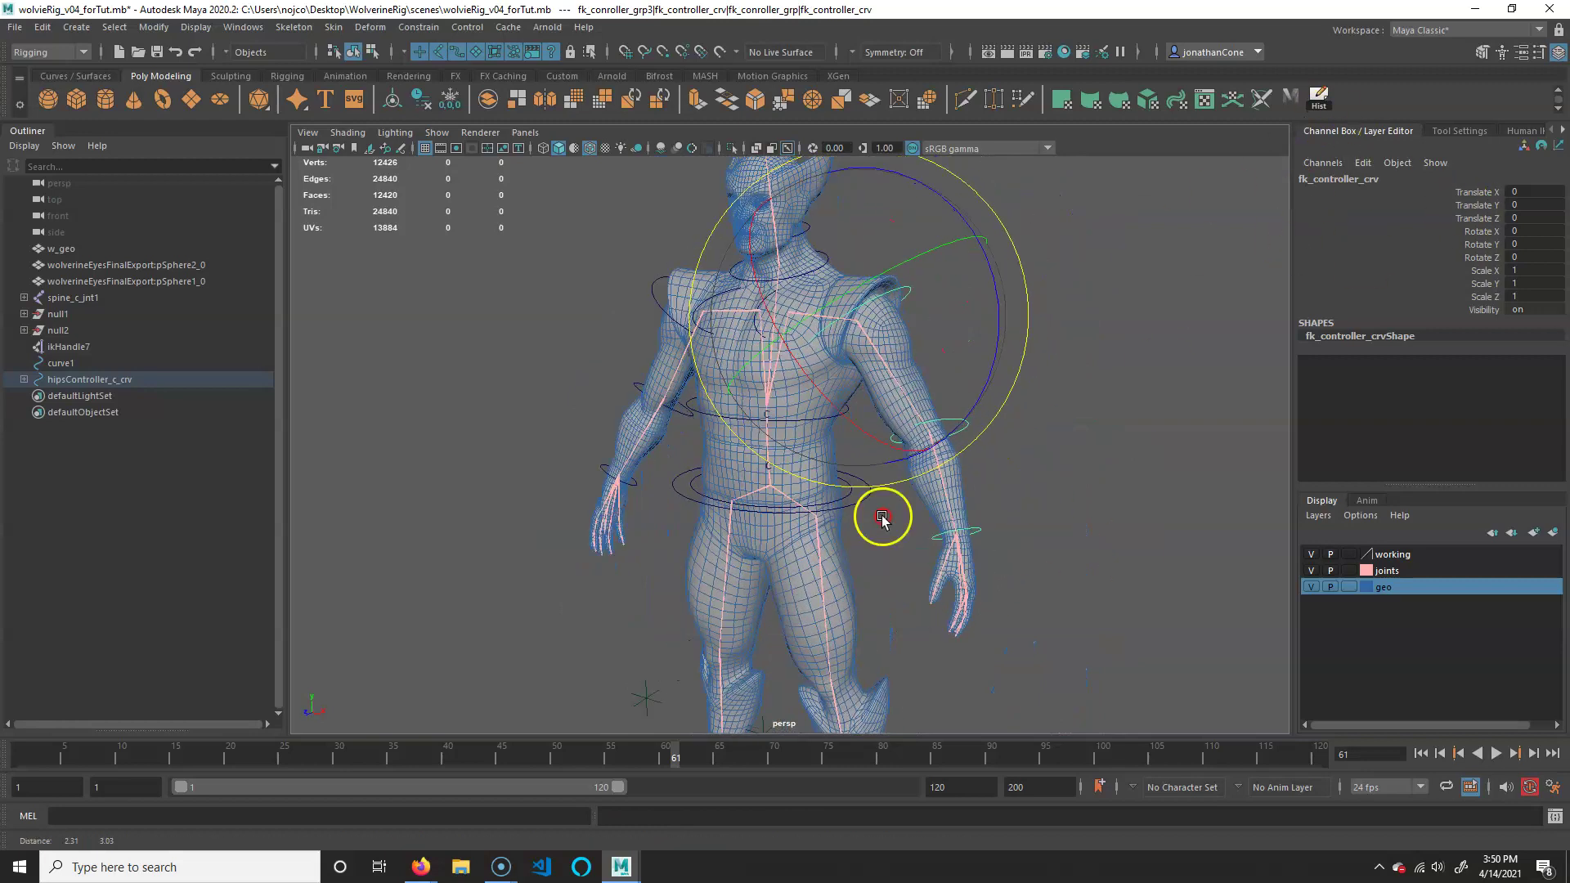
{"action": "left_click", "coordinate": [916, 419]}
{"action": "left_click", "coordinate": [818, 438]}
{"action": "left_click_drag", "start_coordinate": [712, 395], "coordinate": [633, 395]}
{"action": "key", "text": "ctrl+z"}
{"action": "key", "text": "ctrl+z"}
{"action": "key", "text": "ctrl+z"}
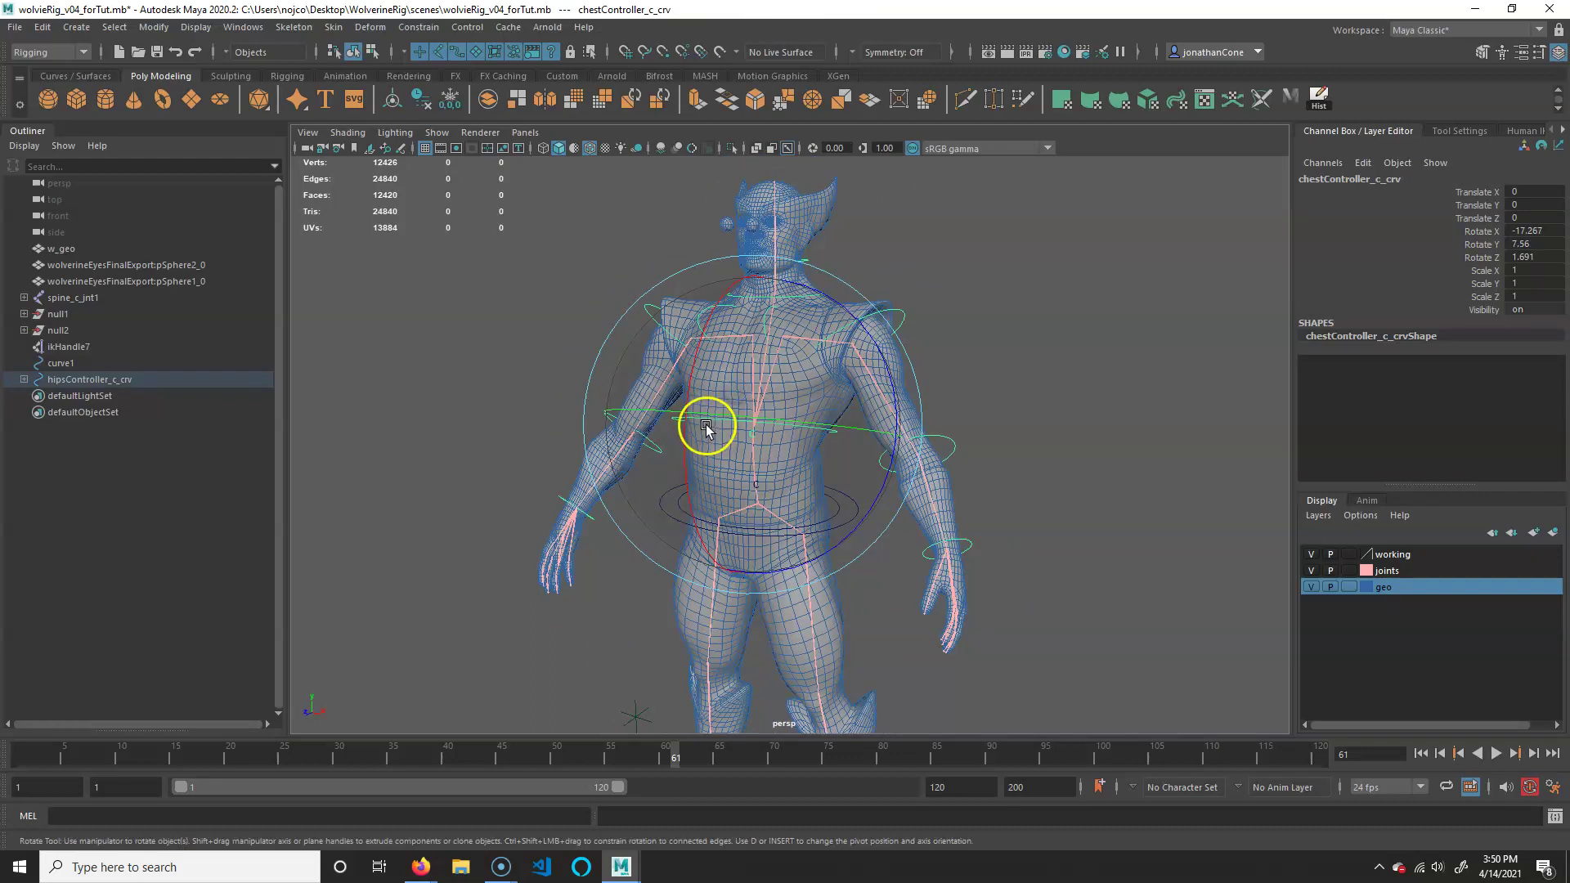
{"action": "left_click_drag", "start_coordinate": [907, 454], "coordinate": [812, 452], "text": "alt"}
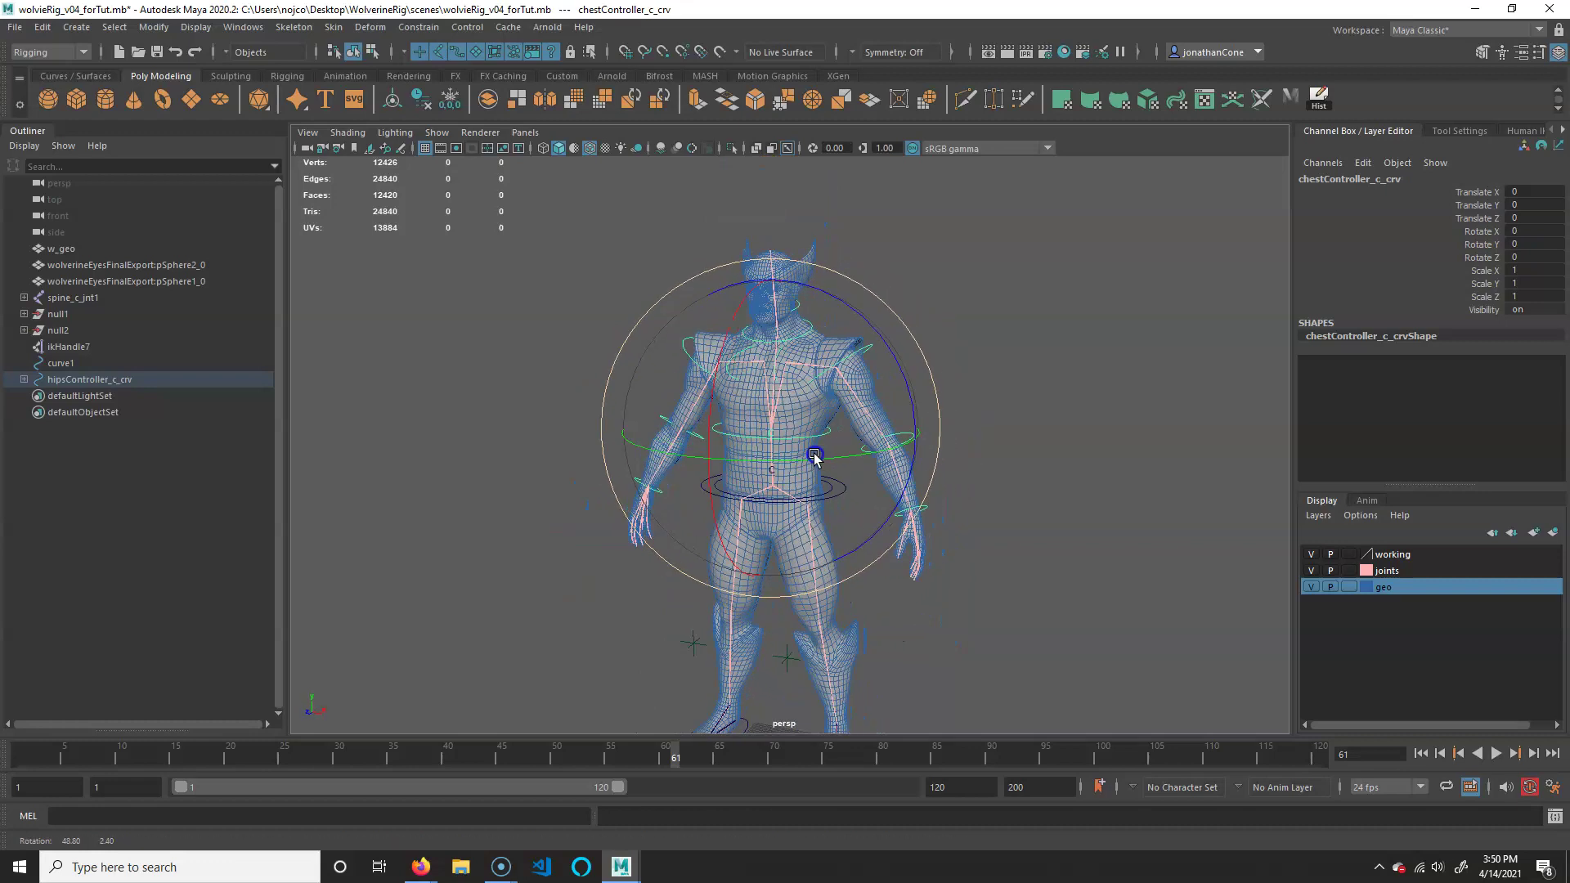
{"action": "right_click_drag", "start_coordinate": [812, 454], "coordinate": [932, 511], "text": "alt"}
{"action": "middle_click_drag", "start_coordinate": [908, 580], "coordinate": [955, 512], "text": "alt"}
{"action": "right_click_drag", "start_coordinate": [955, 513], "coordinate": [918, 518], "text": "alt"}
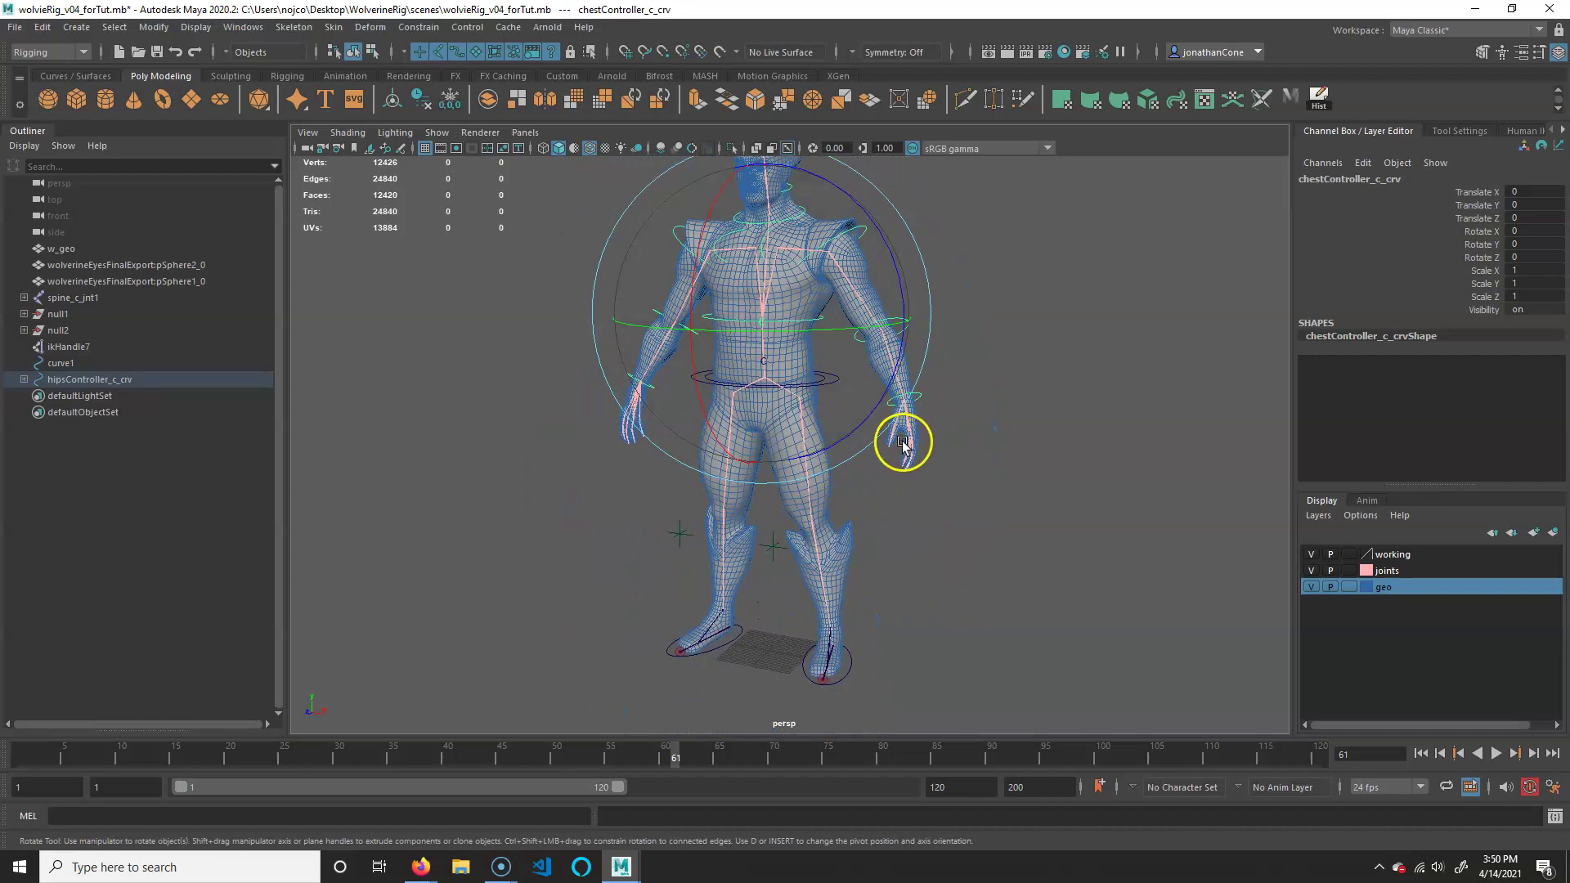
{"action": "left_click_drag", "start_coordinate": [828, 564], "coordinate": [945, 503], "text": "alt"}
{"action": "middle_click_drag", "start_coordinate": [778, 452], "coordinate": [737, 518], "text": "alt"}
{"action": "left_click_drag", "start_coordinate": [737, 521], "coordinate": [797, 511], "text": "alt"}
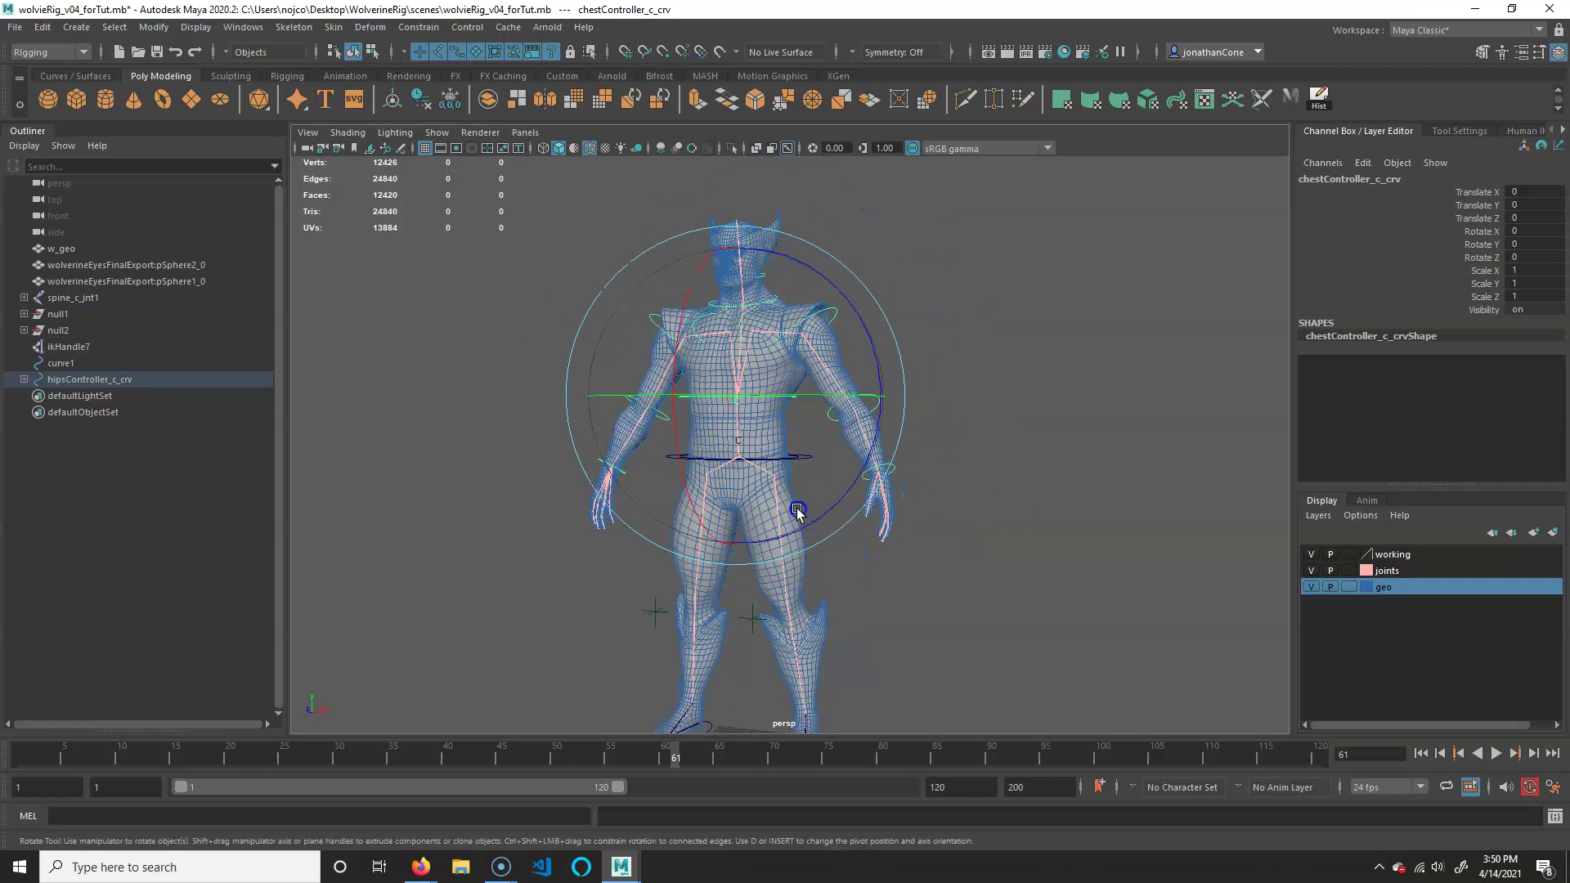